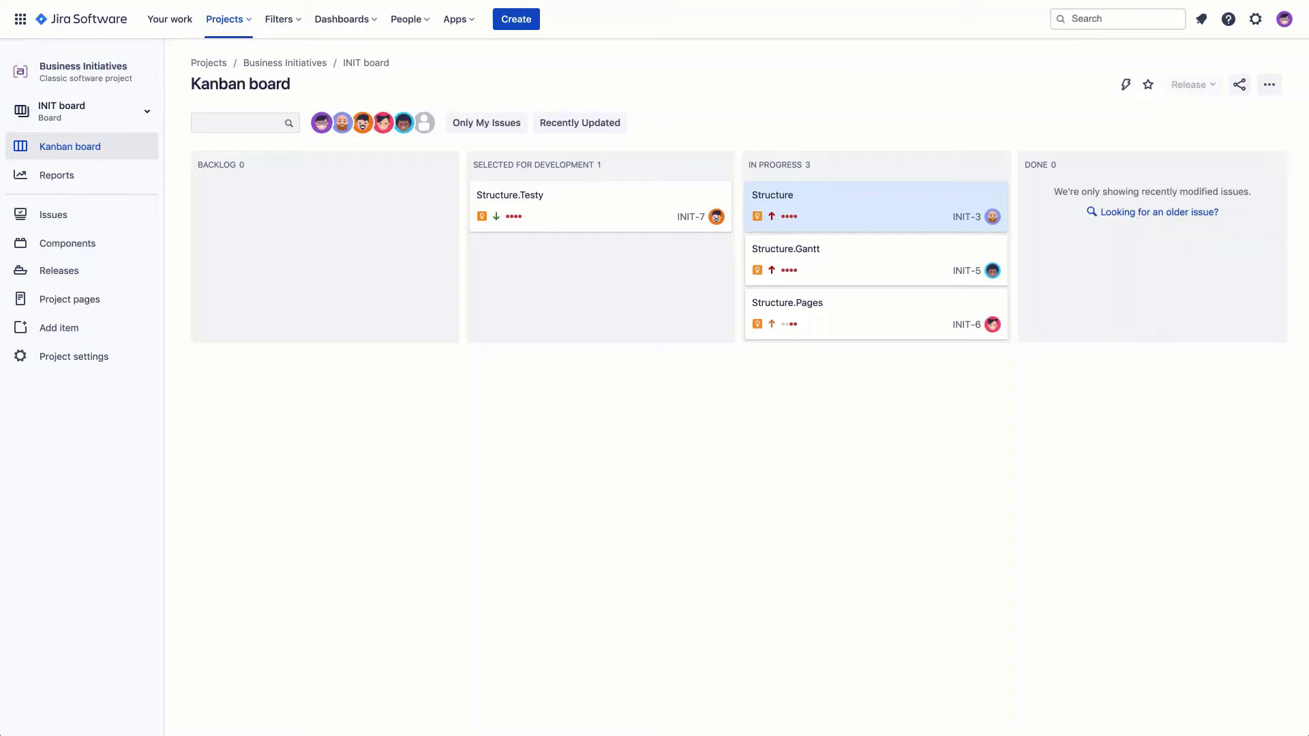
Filter the STR backlog to the Formulas, Sync Attributes and Notes Column epics, then launch Structure from Apps
{"action": "left_click", "coordinate": [806, 263]}
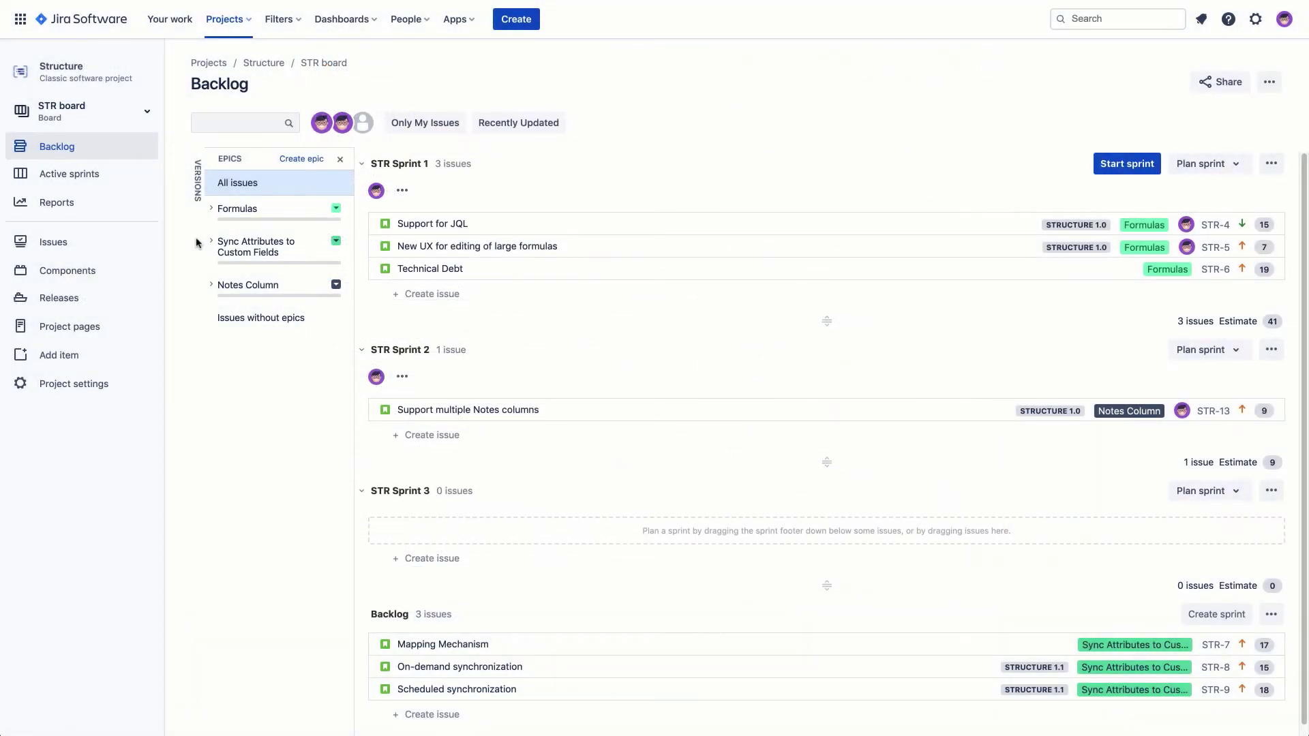
{"action": "left_click", "coordinate": [246, 211]}
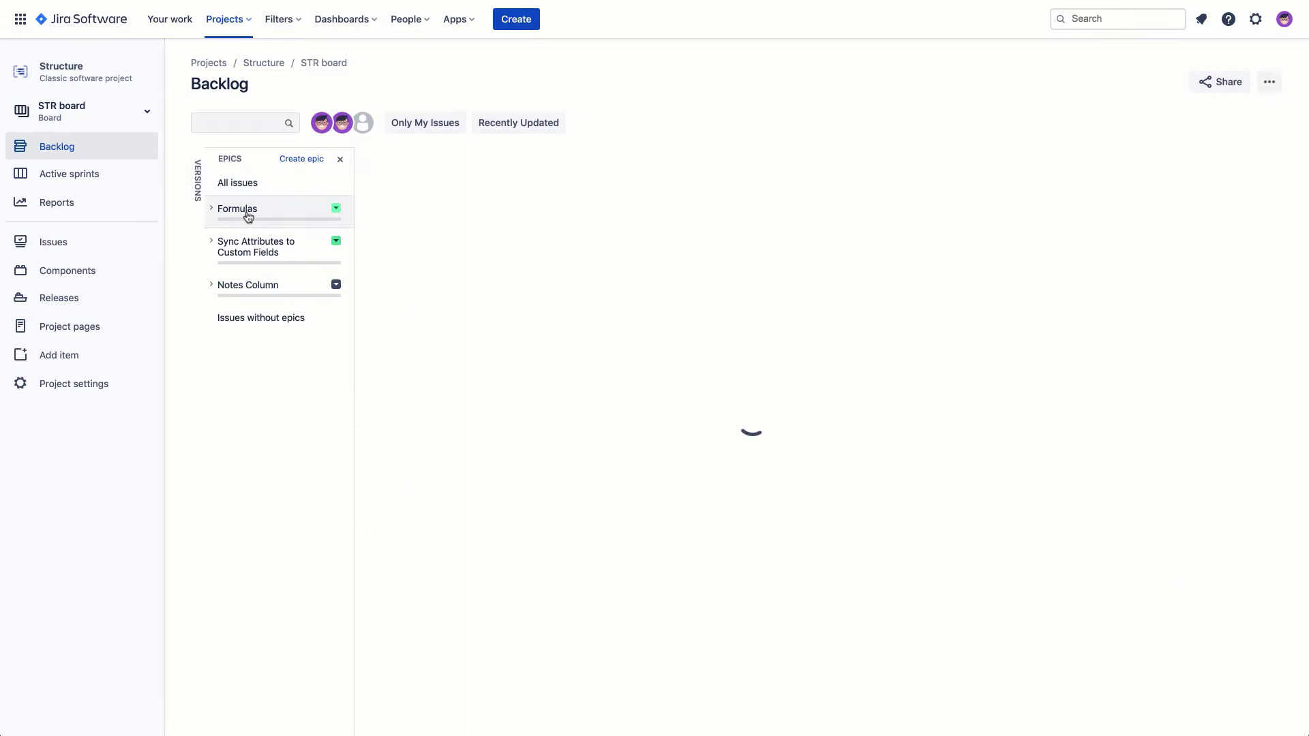
{"action": "left_click", "coordinate": [246, 248]}
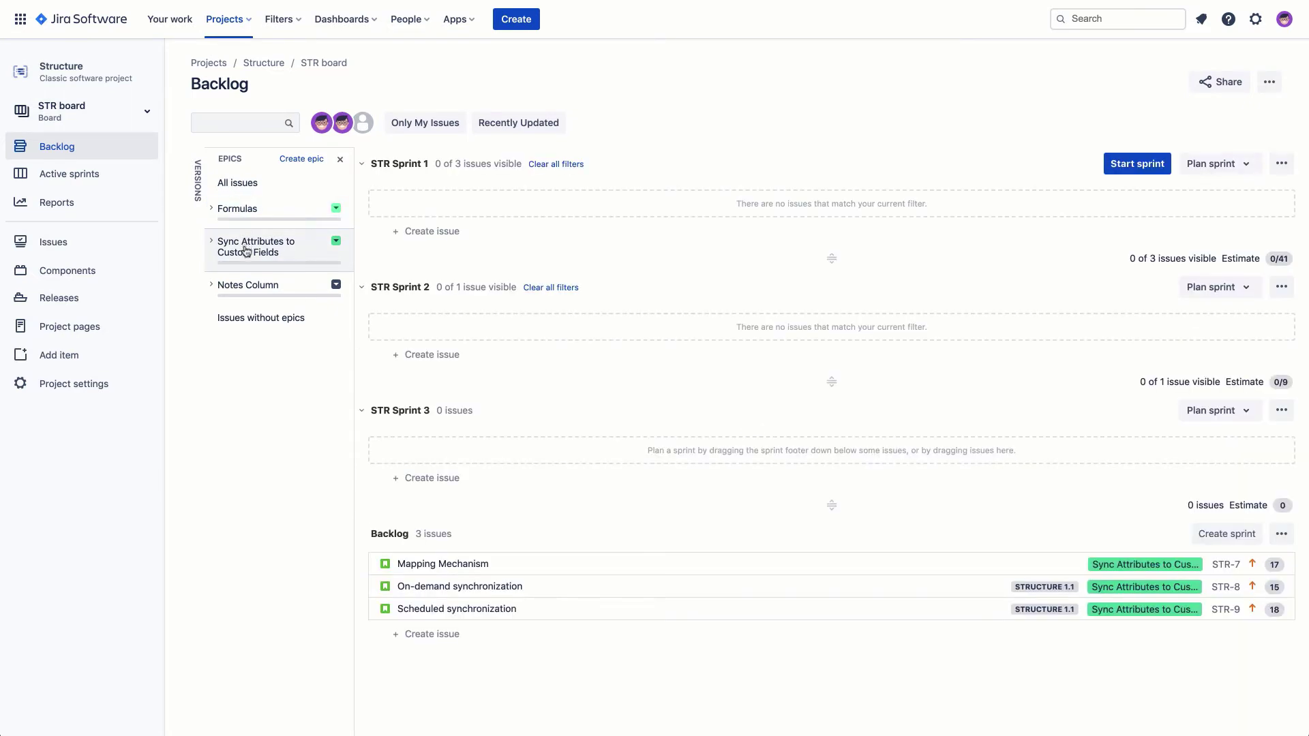
{"action": "left_click", "coordinate": [243, 290]}
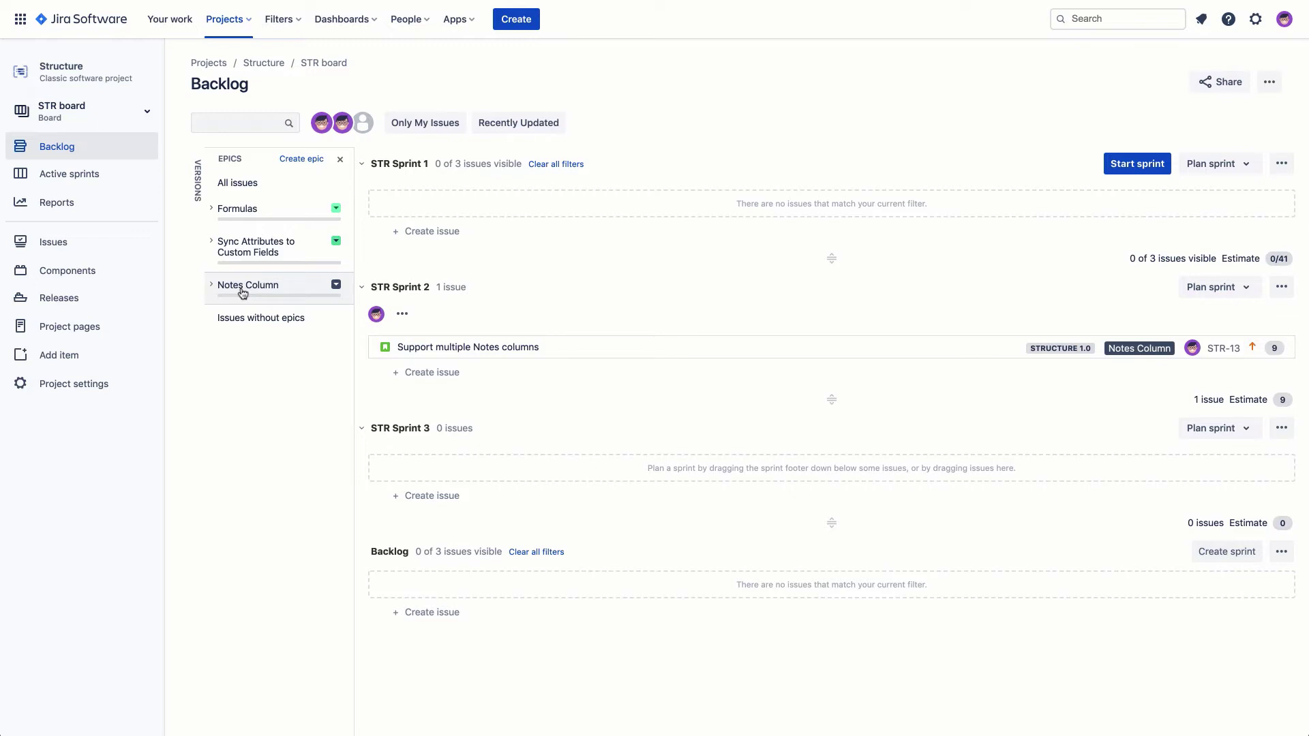
{"action": "left_click", "coordinate": [243, 293]}
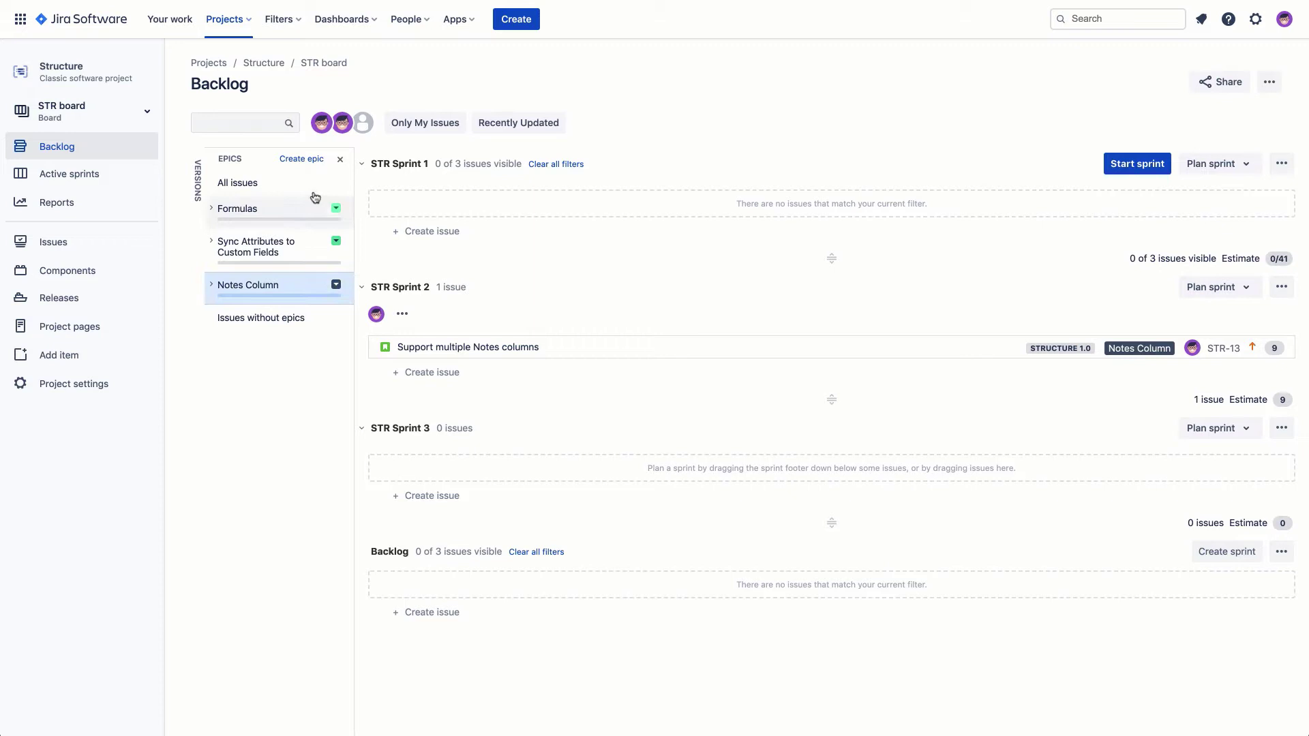
{"action": "left_click", "coordinate": [470, 27]}
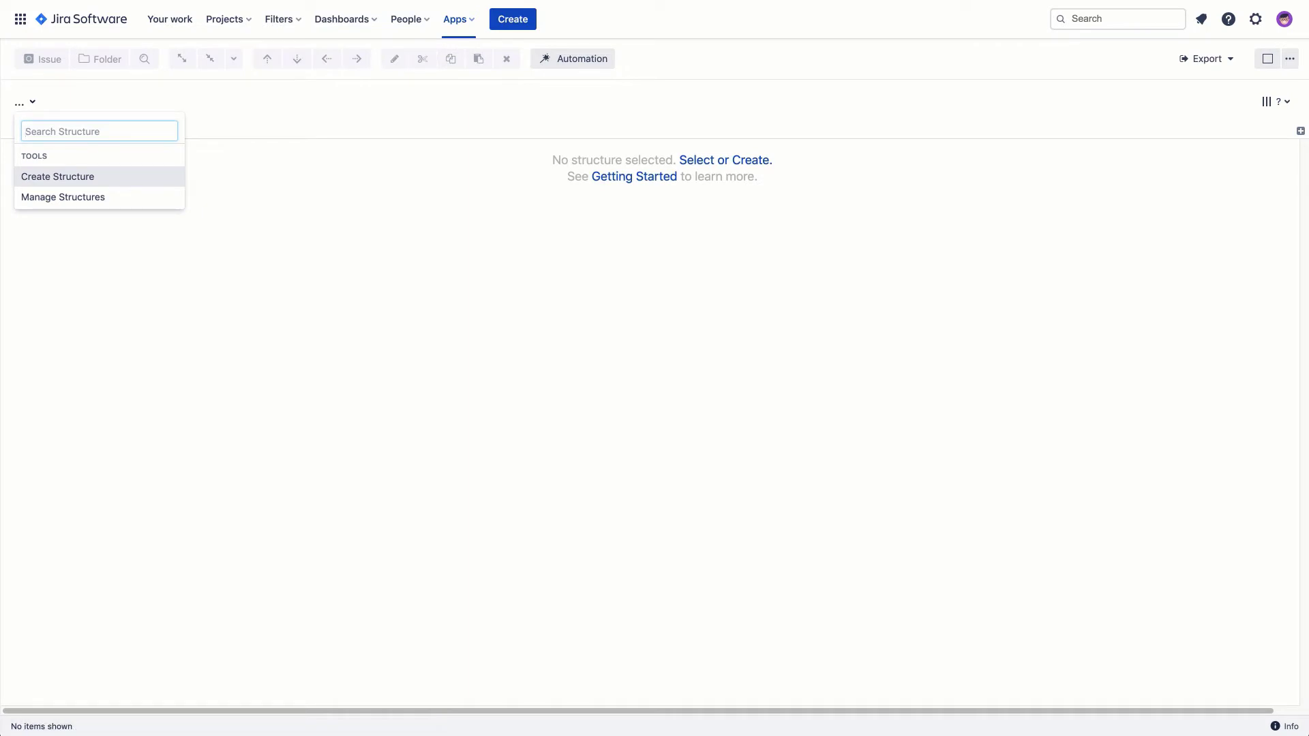
Create a new empty structure called 'Portfolio Overview' from the structure selector
{"action": "left_click", "coordinate": [96, 176]}
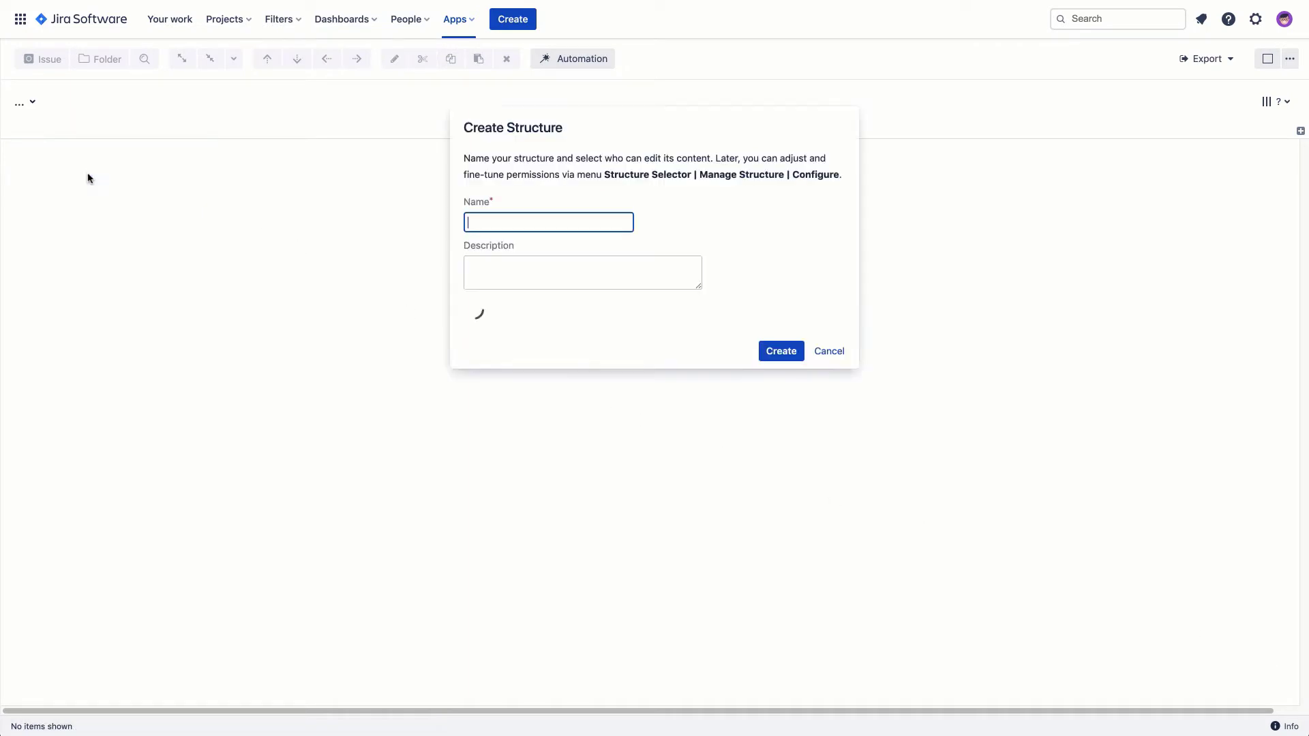
{"action": "type", "text": "Portfolio Overview"}
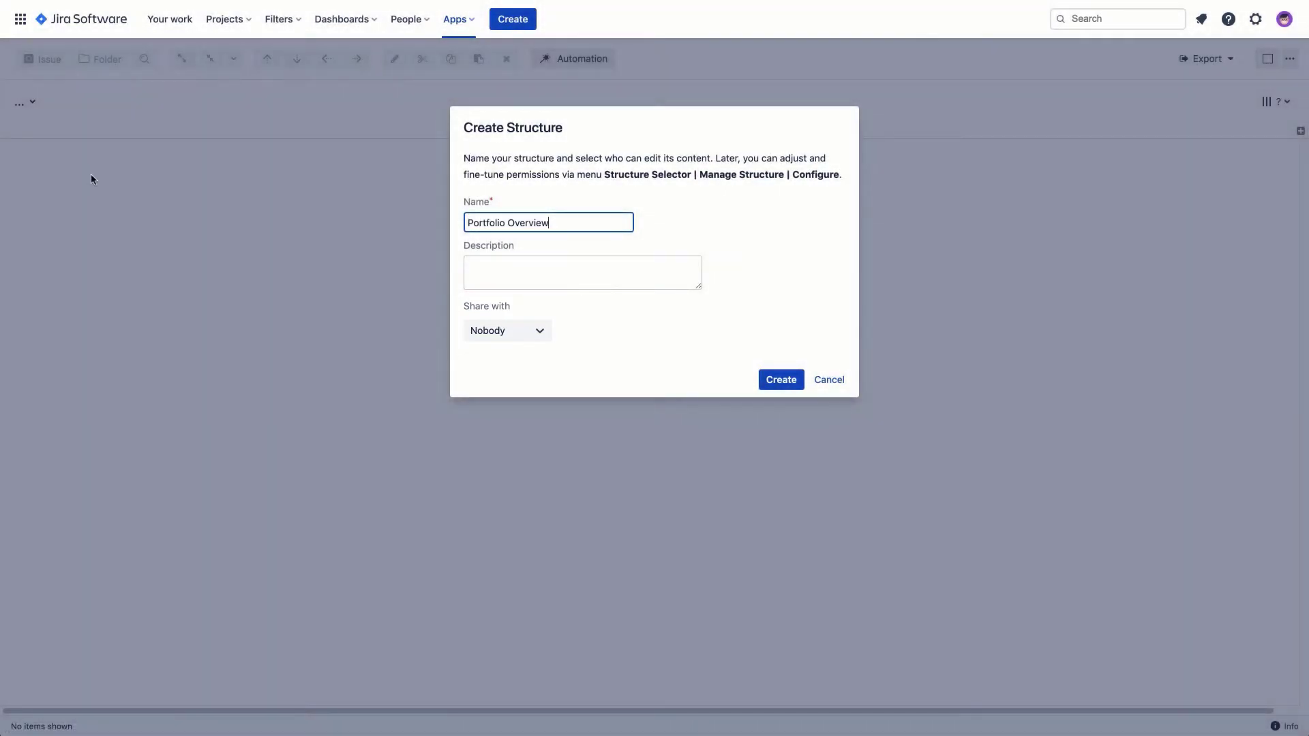
{"action": "left_click", "coordinate": [783, 380]}
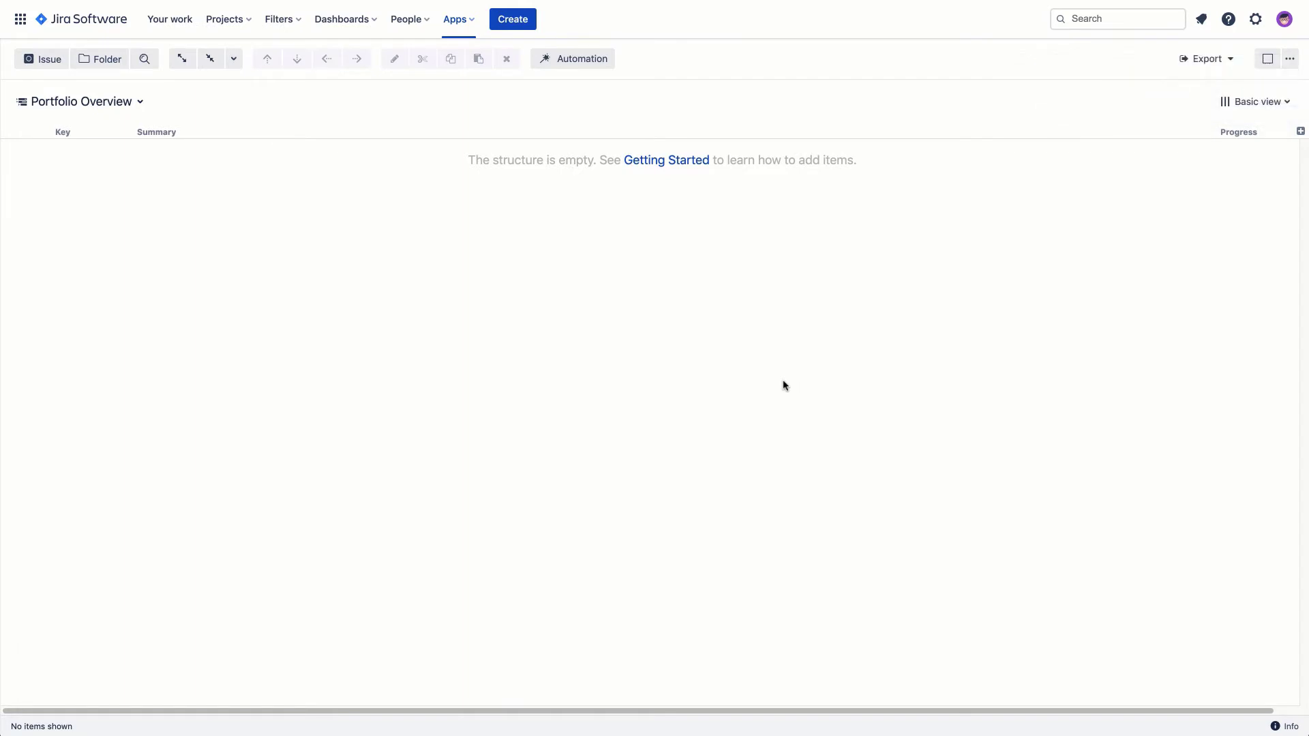
Turn on Automation and add an Insert JQL generator with the query type=theme
{"action": "left_click", "coordinate": [574, 67]}
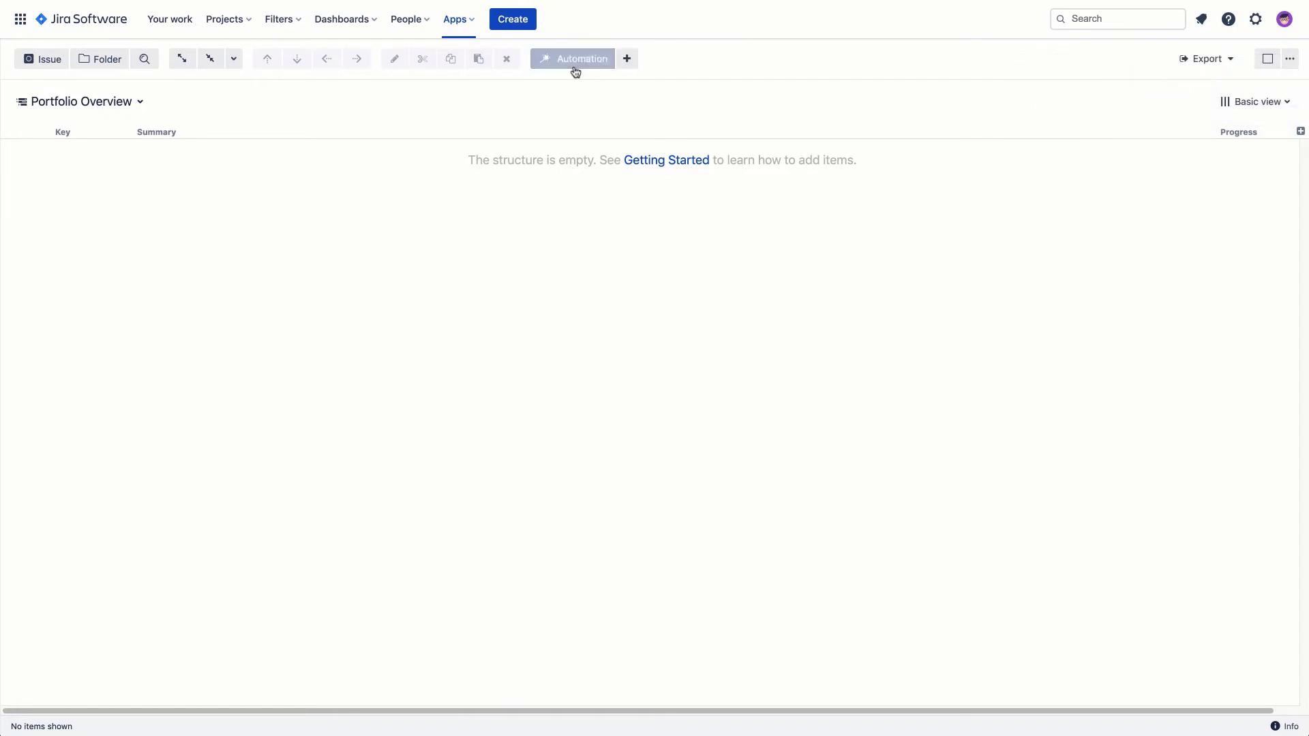
{"action": "left_click", "coordinate": [634, 67]}
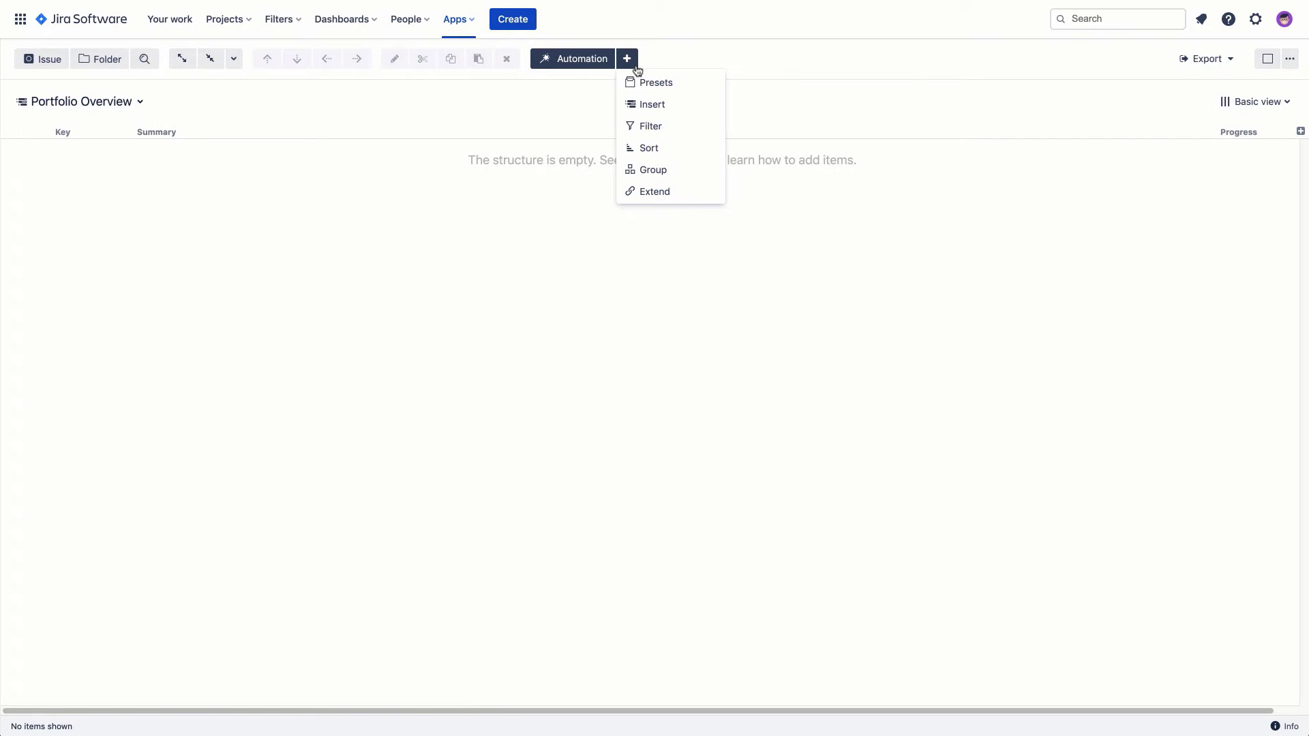
{"action": "left_click", "coordinate": [653, 103]}
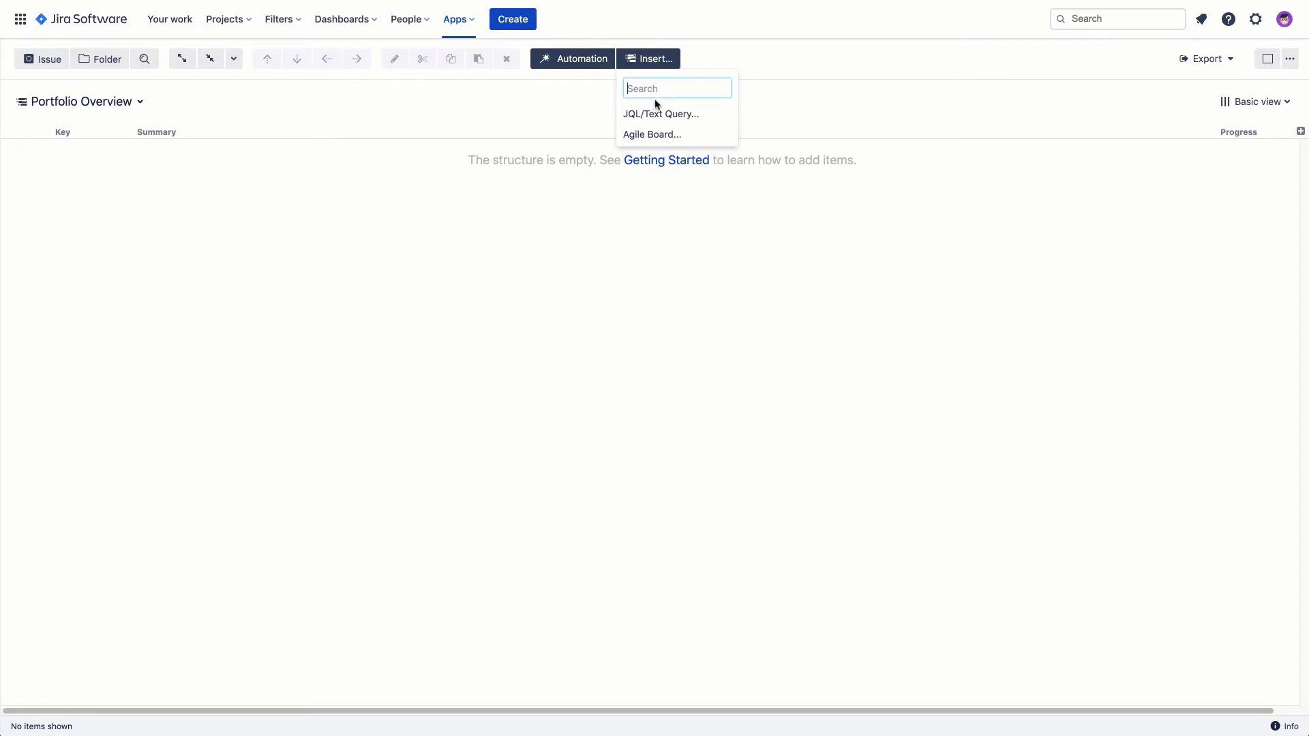
{"action": "left_click", "coordinate": [693, 115]}
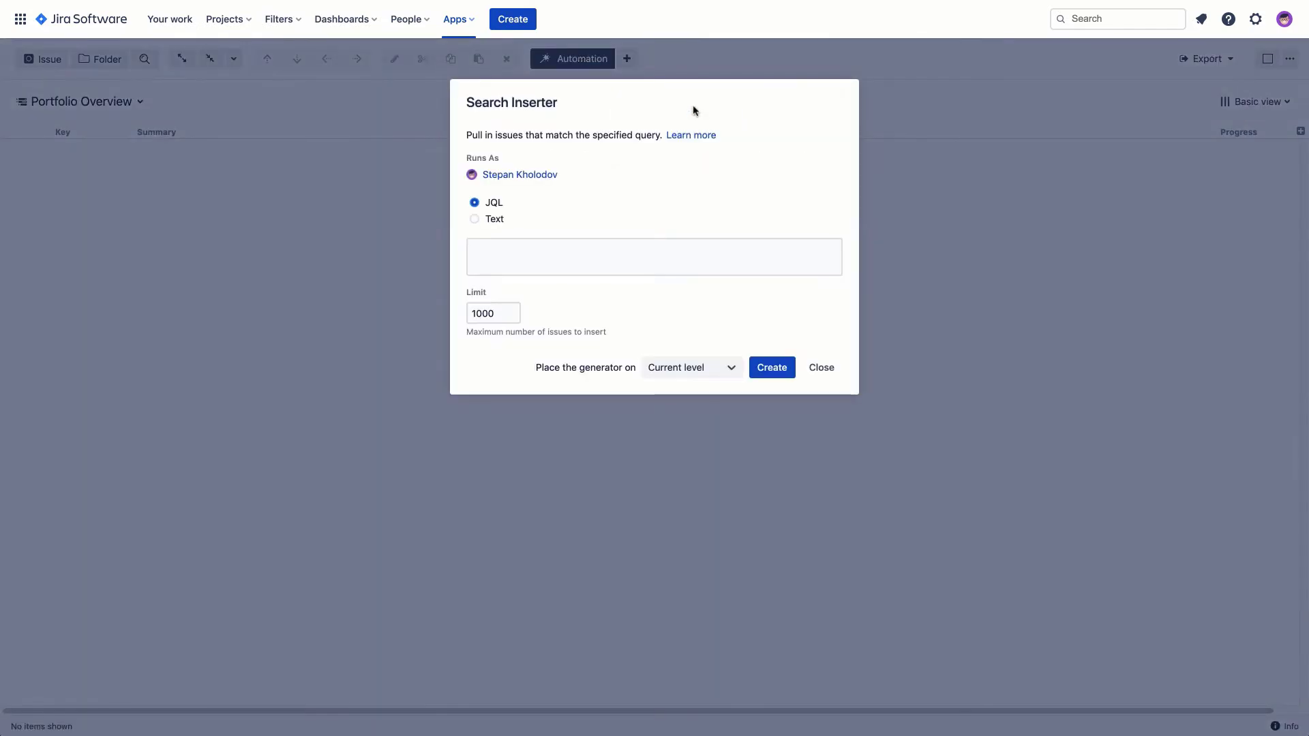
{"action": "type", "text": "type=theme"}
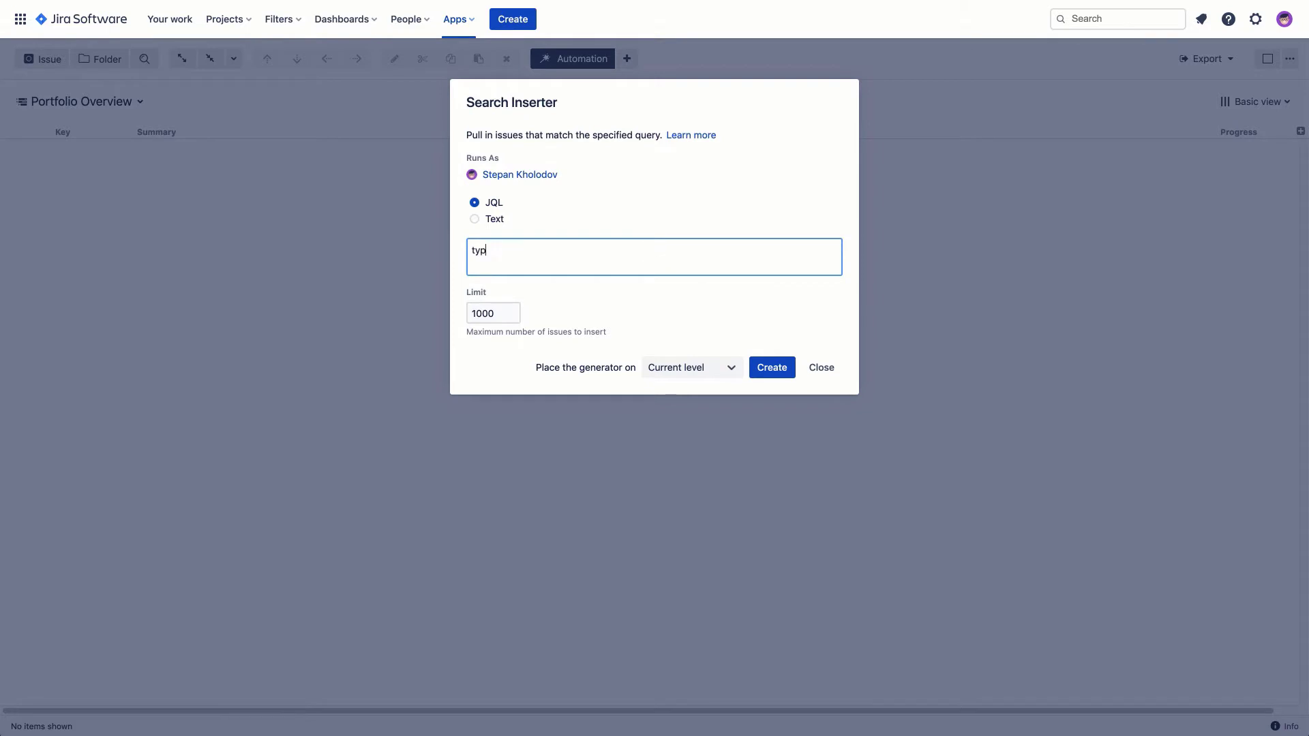
{"action": "left_click", "coordinate": [773, 369]}
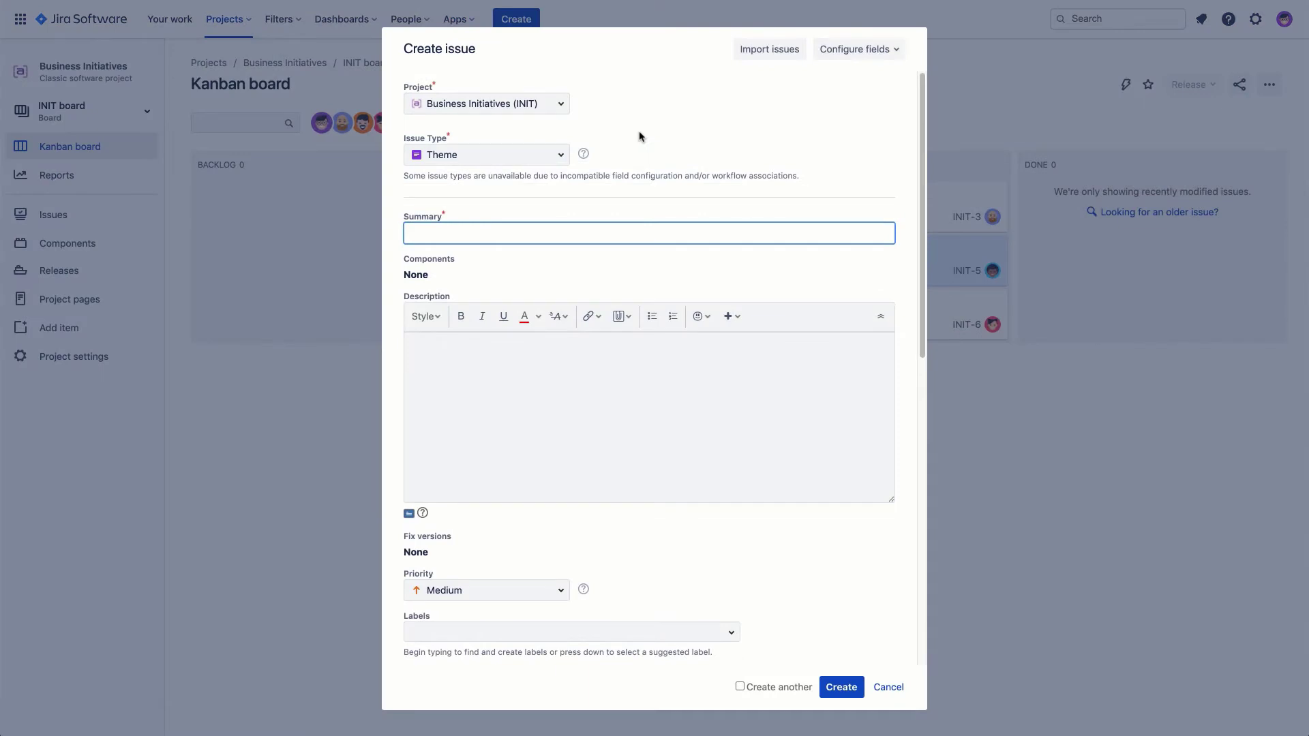
Create a Theme issue with the summary 'theme 4' (INIT-16)
{"action": "type", "text": "theme 4"}
{"action": "left_click", "coordinate": [852, 687]}
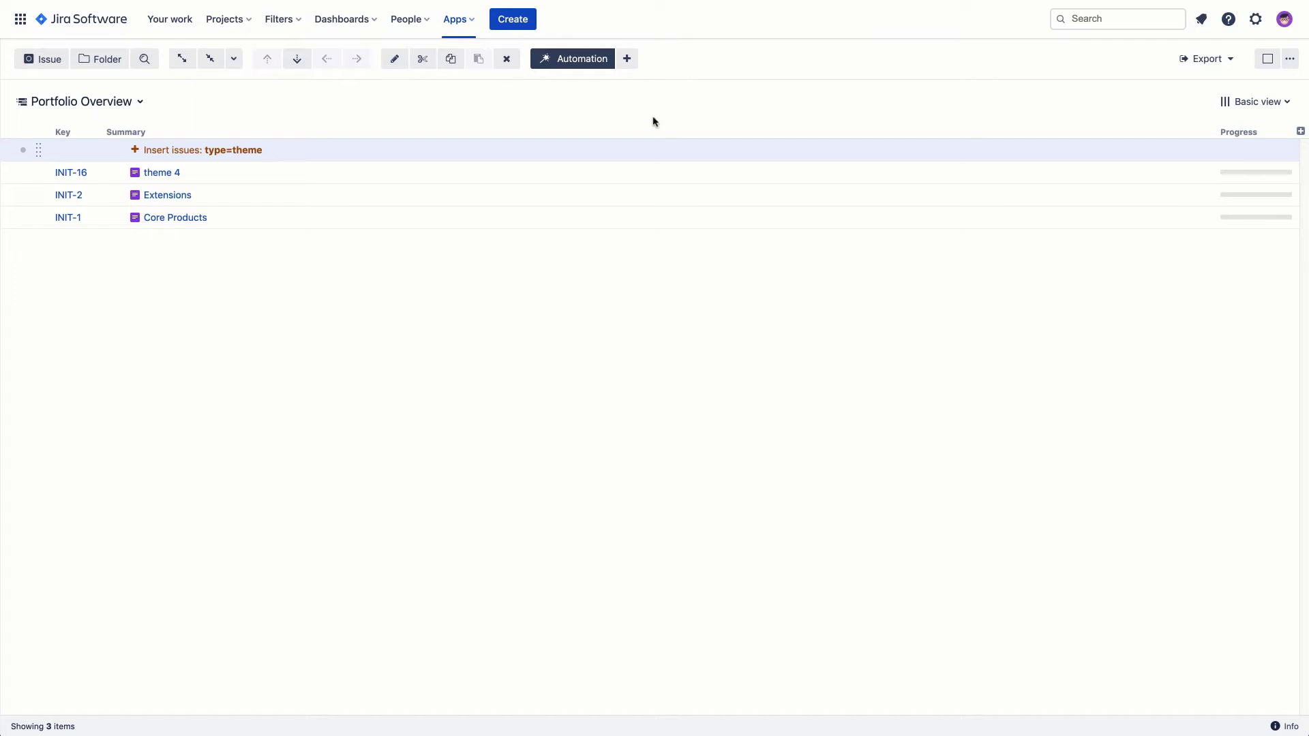
Add a Linked Items generator using Implements, direction 'is implemented by', then expand all levels
{"action": "left_click", "coordinate": [627, 60]}
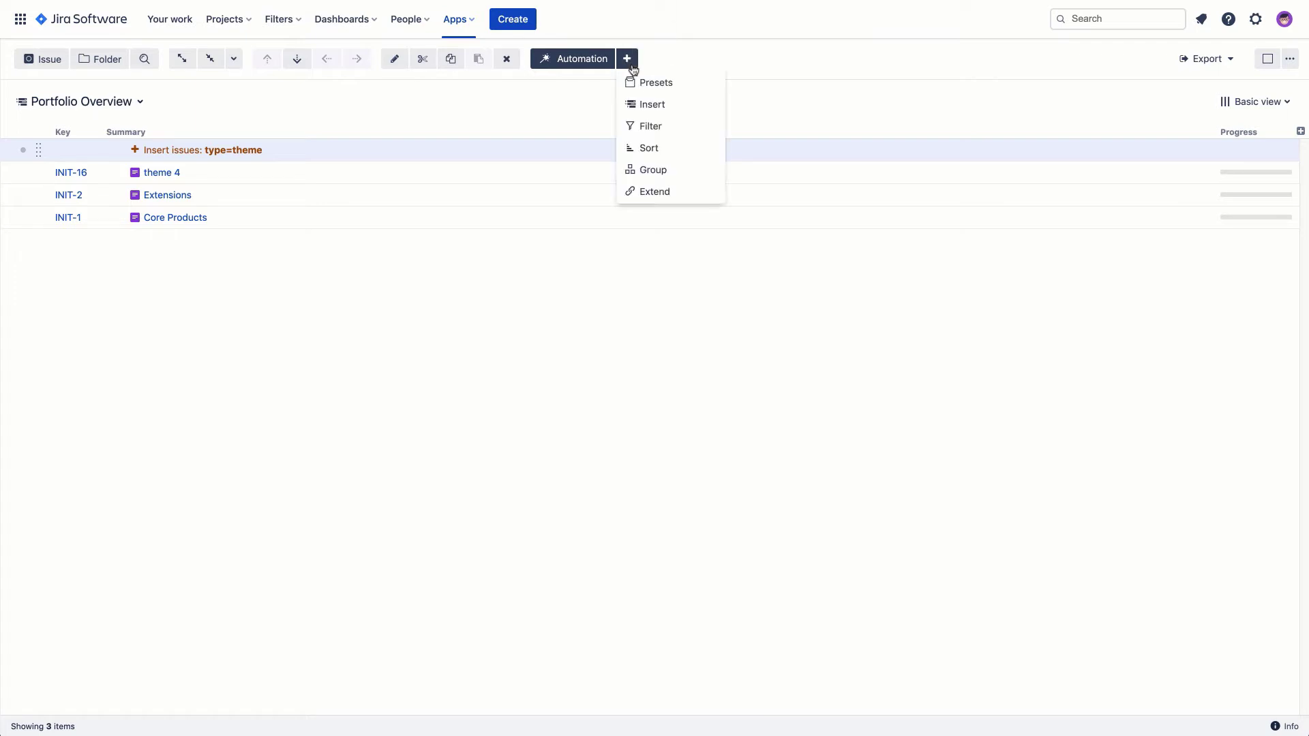
{"action": "left_click", "coordinate": [695, 194]}
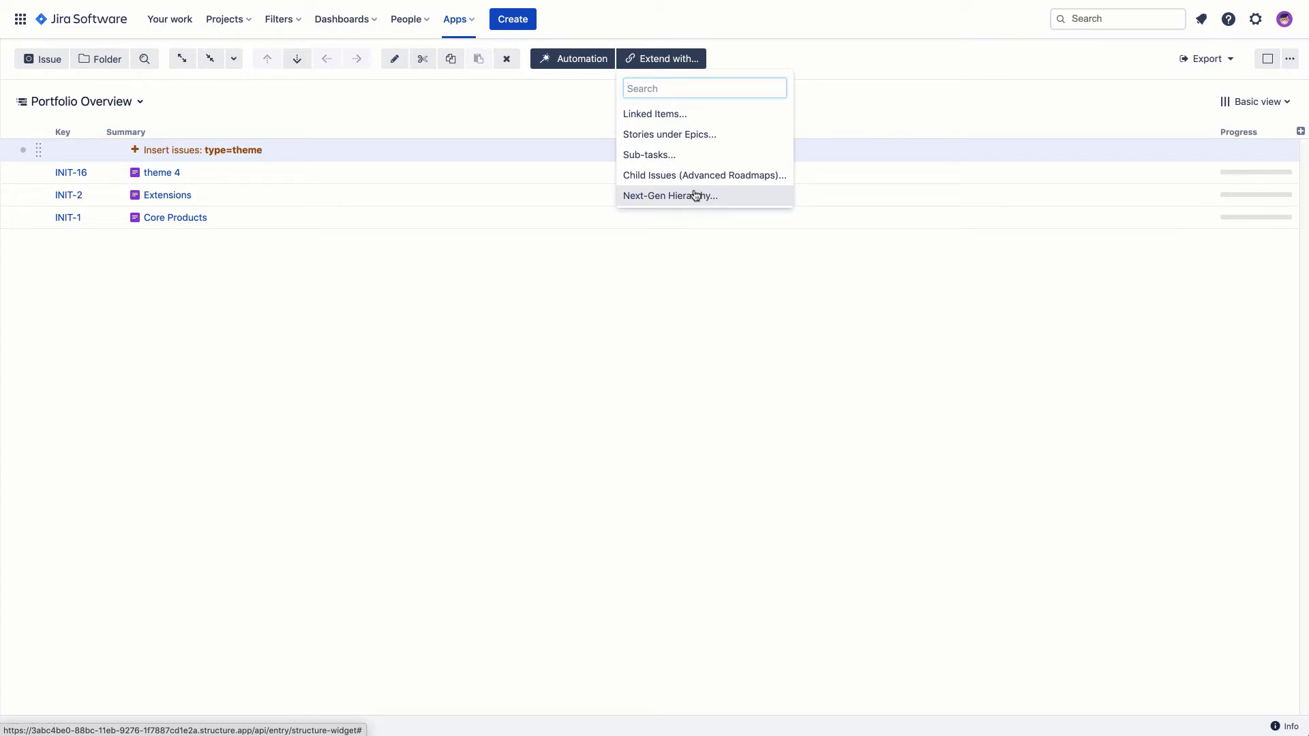
{"action": "left_click", "coordinate": [732, 118]}
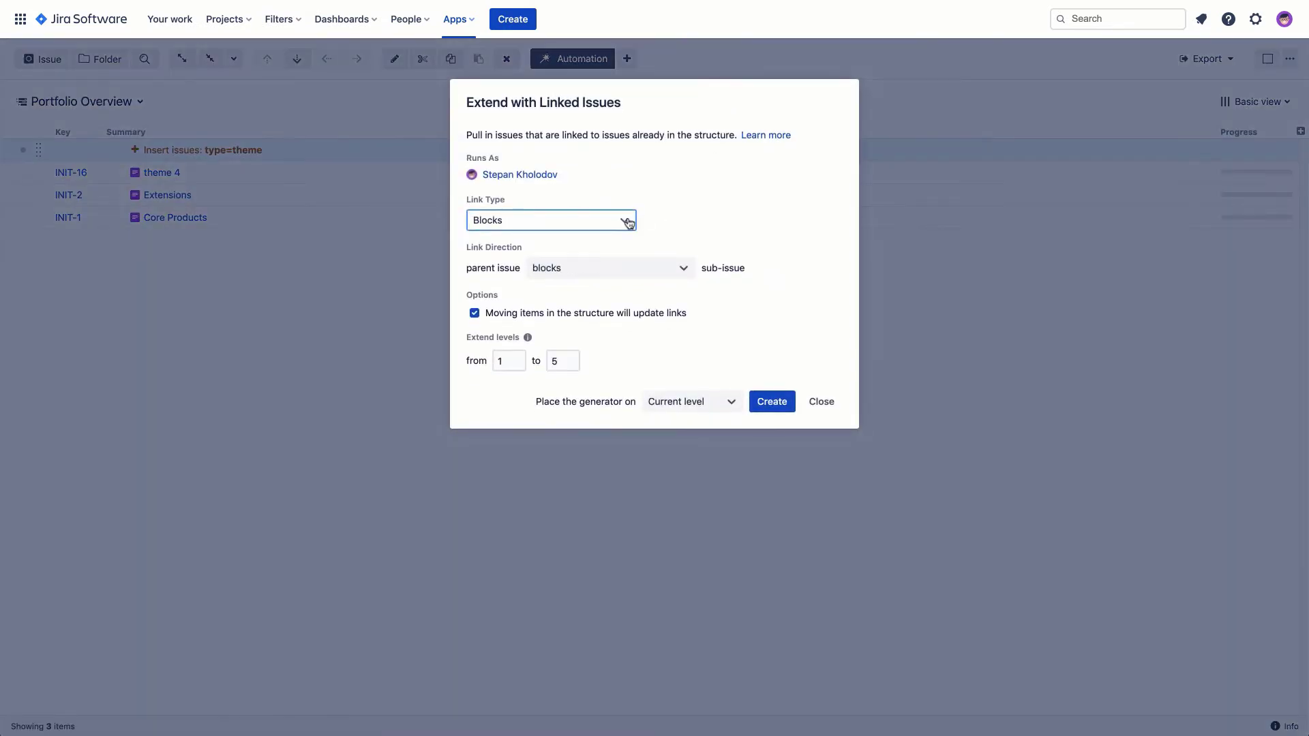
{"action": "left_click", "coordinate": [628, 222]}
{"action": "left_click", "coordinate": [564, 318]}
{"action": "left_click", "coordinate": [633, 273]}
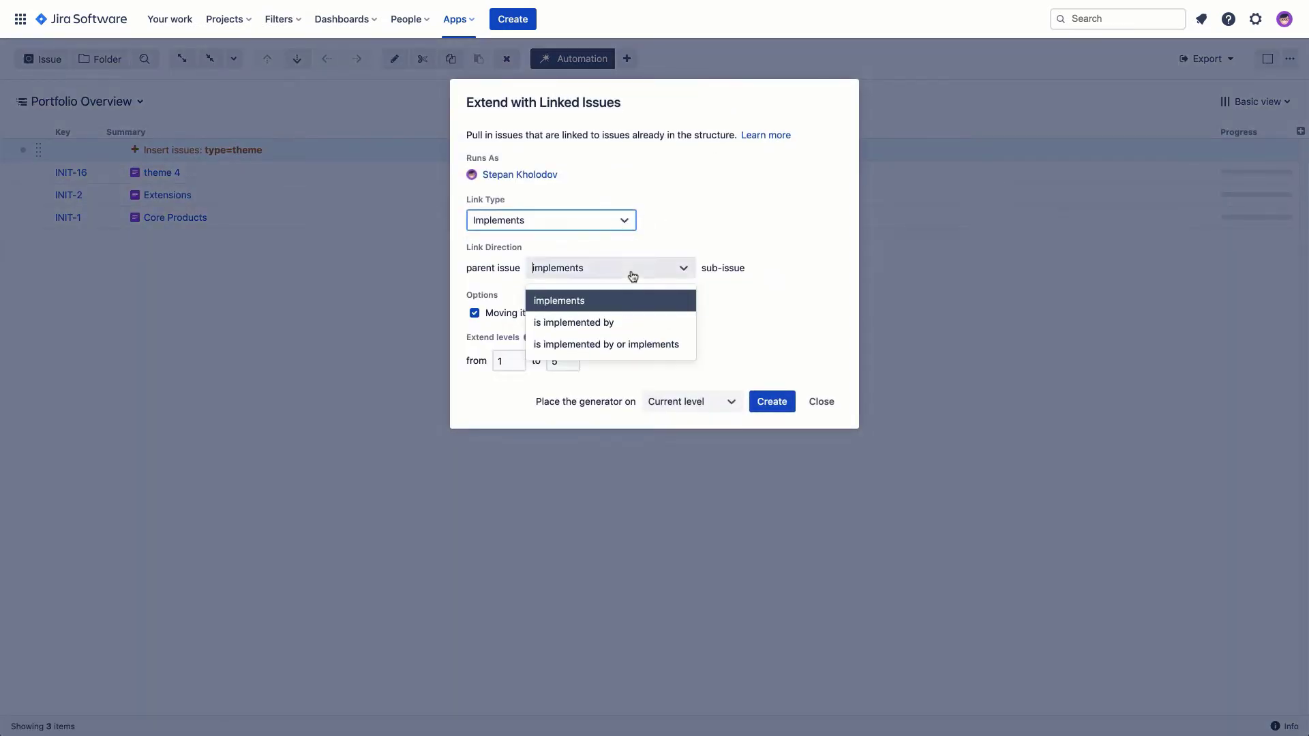
{"action": "left_click", "coordinate": [631, 322]}
{"action": "left_click", "coordinate": [777, 412]}
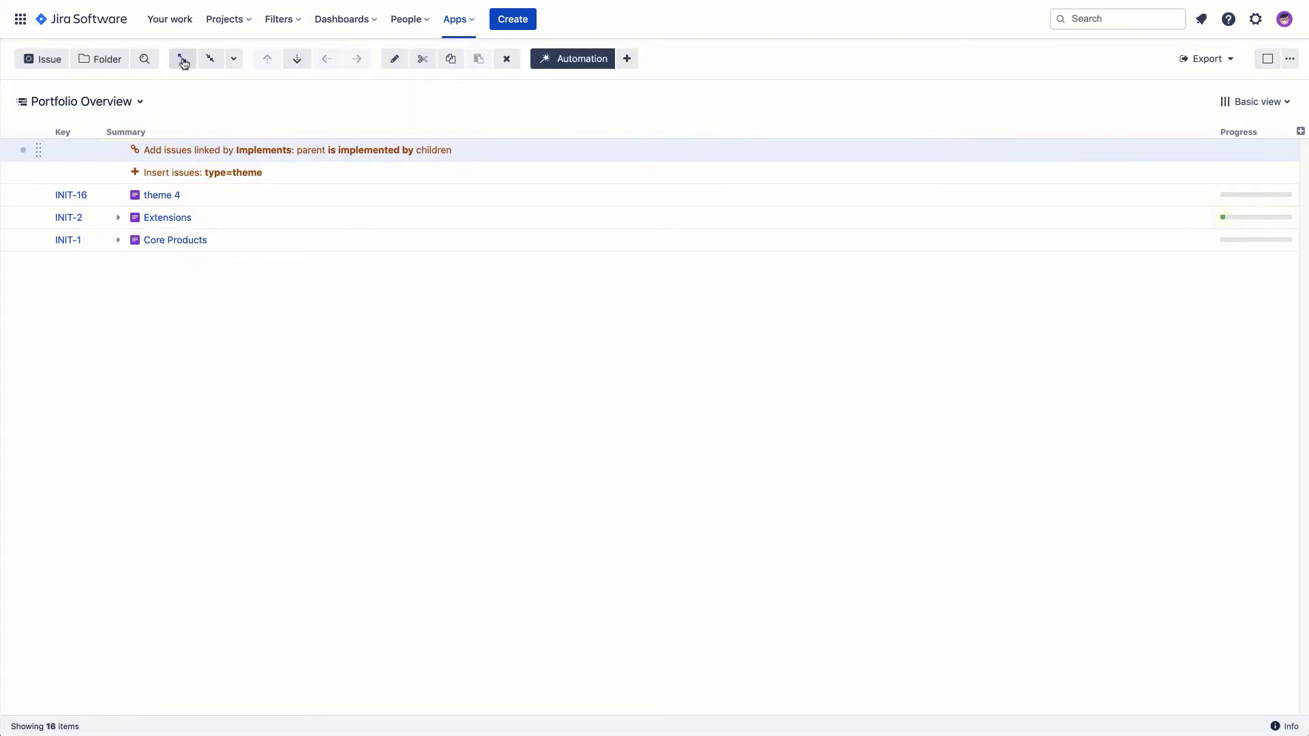
{"action": "left_click", "coordinate": [183, 60]}
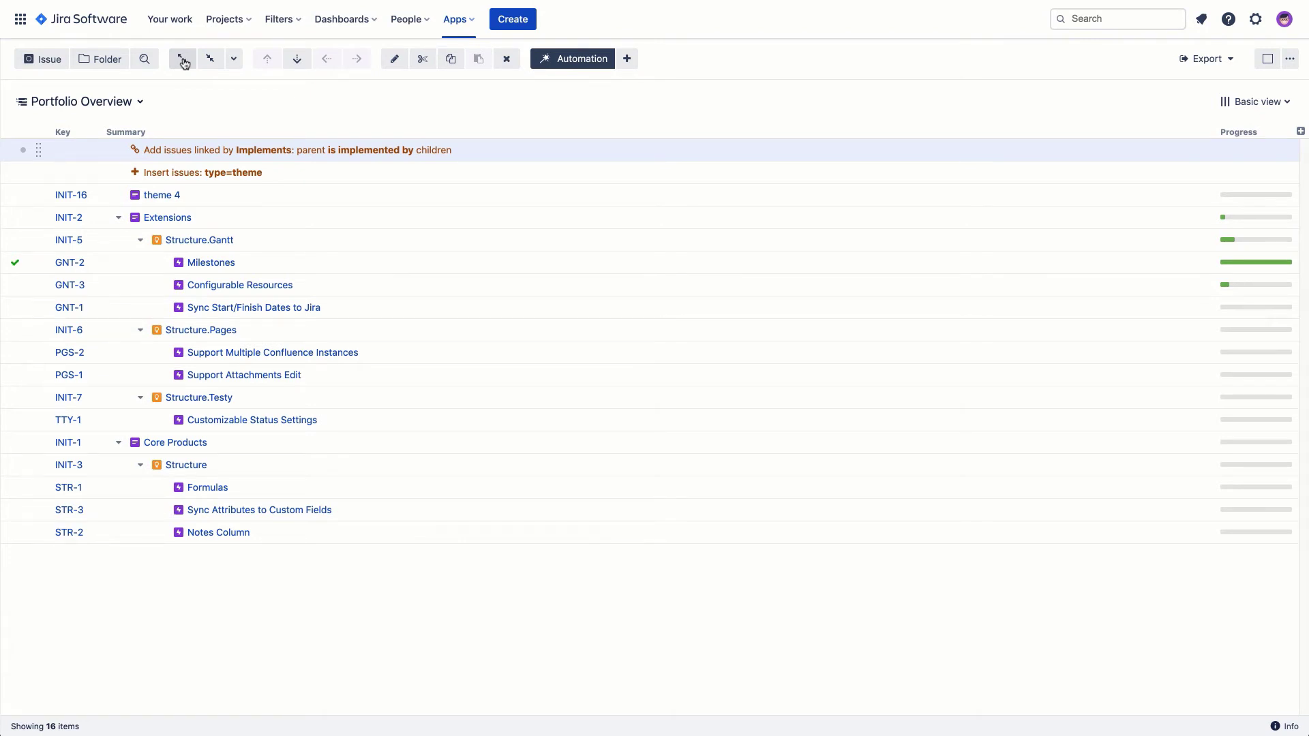
Add an Extend generator that nests stories beneath their epics
{"action": "left_click", "coordinate": [630, 67]}
{"action": "left_click", "coordinate": [686, 191]}
{"action": "left_click", "coordinate": [744, 143]}
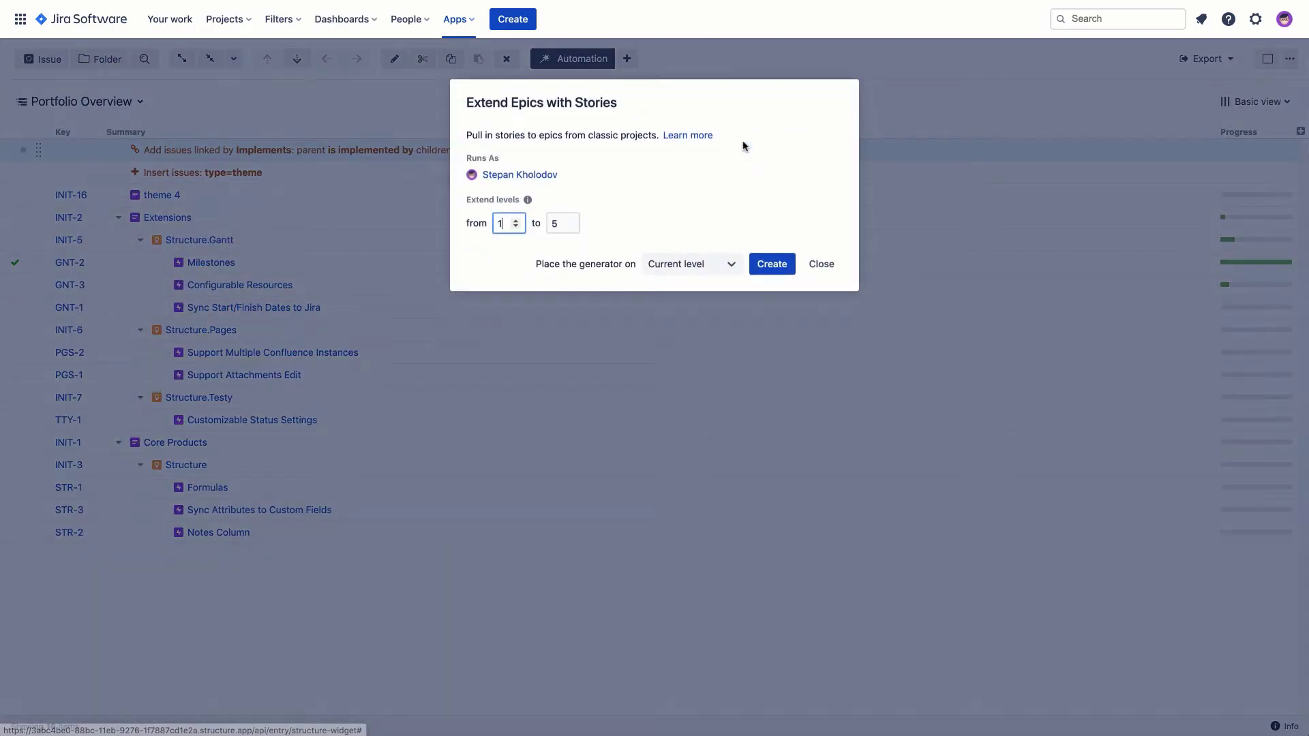
{"action": "left_click", "coordinate": [770, 264]}
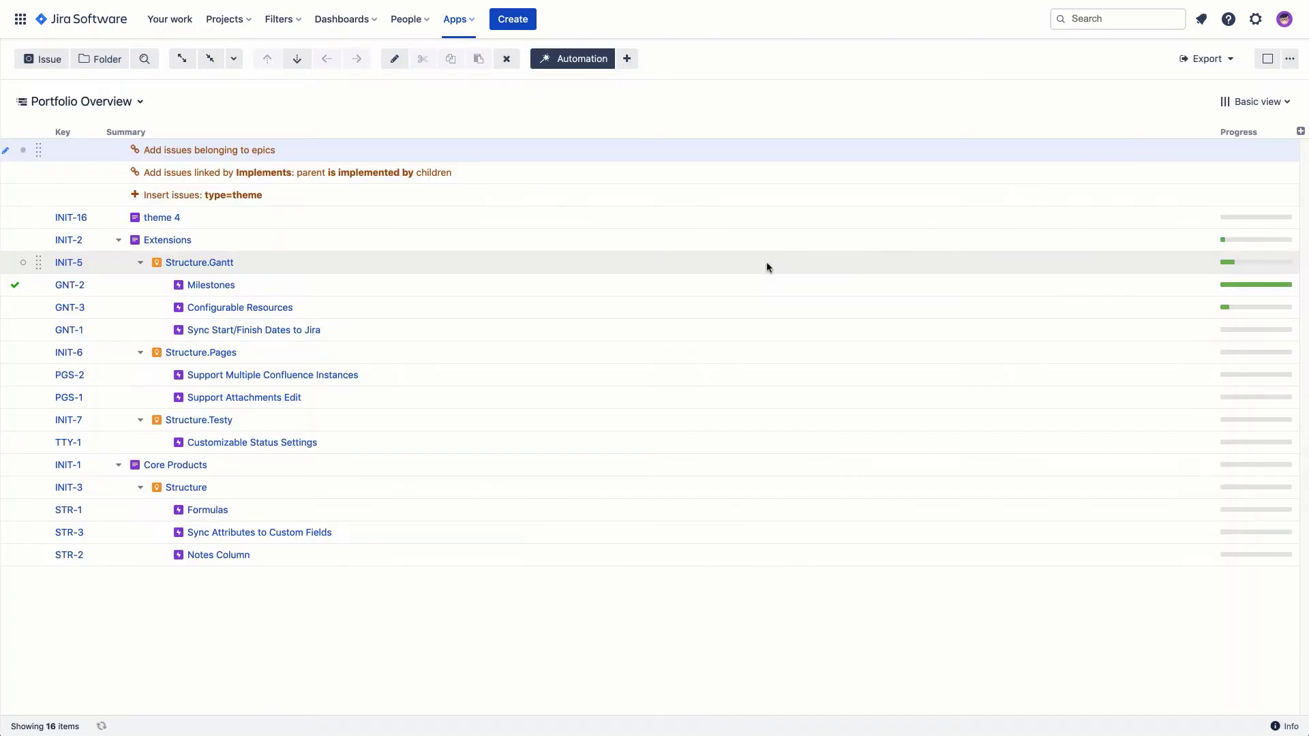
Add an Extend generator that places sub-tasks beneath their parent issues
{"action": "left_click", "coordinate": [634, 63]}
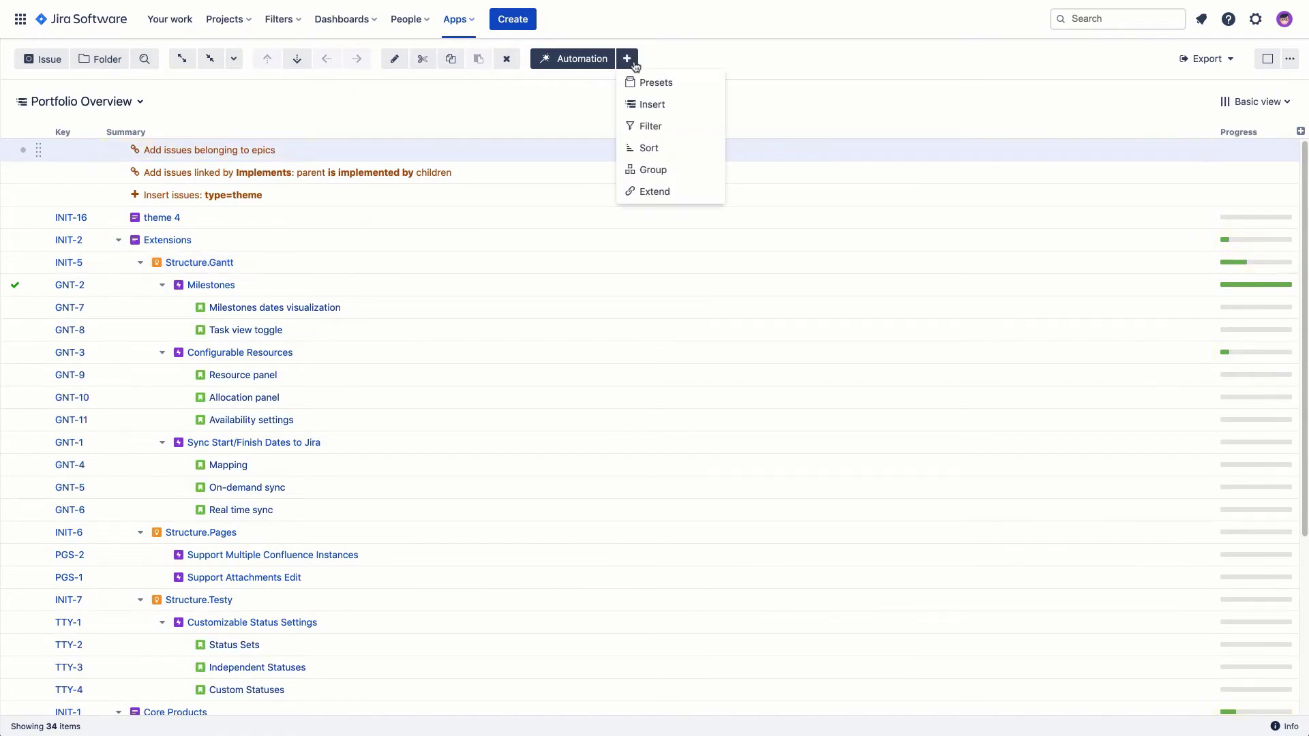
{"action": "left_click", "coordinate": [689, 192]}
{"action": "left_click", "coordinate": [727, 161]}
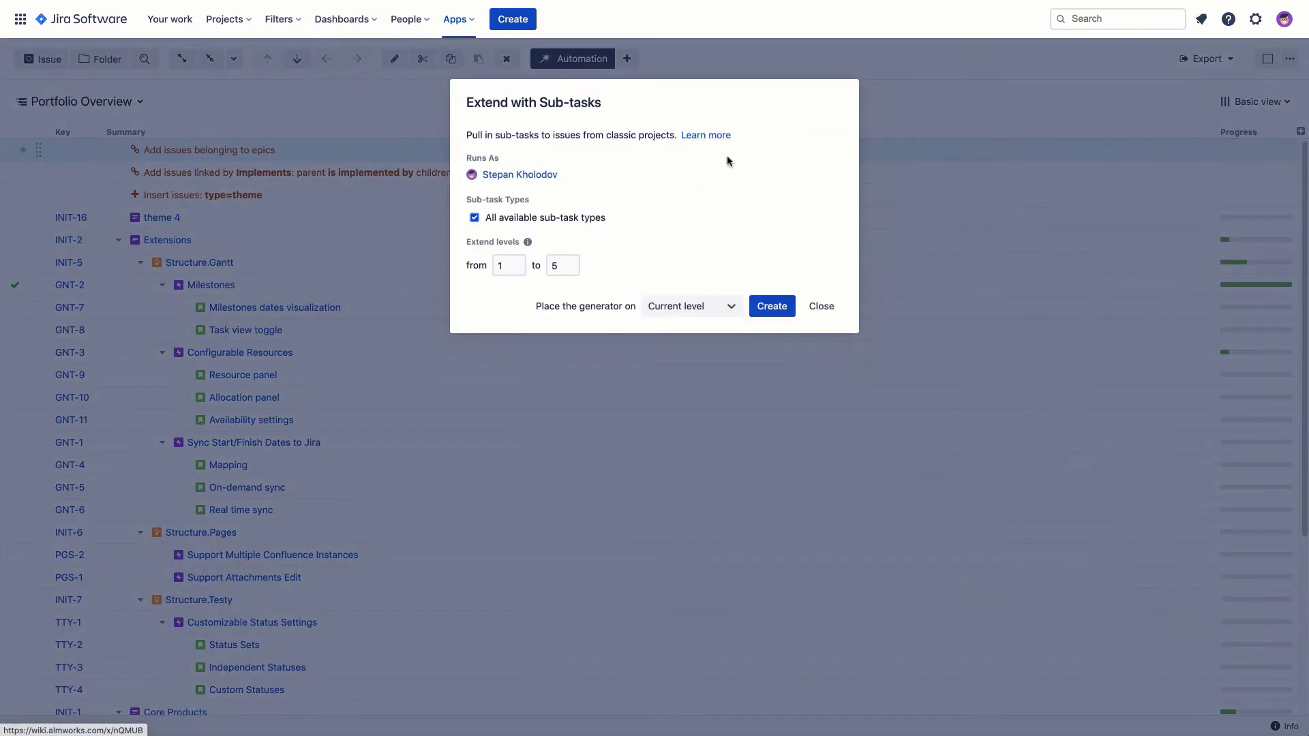
{"action": "left_click", "coordinate": [772, 304]}
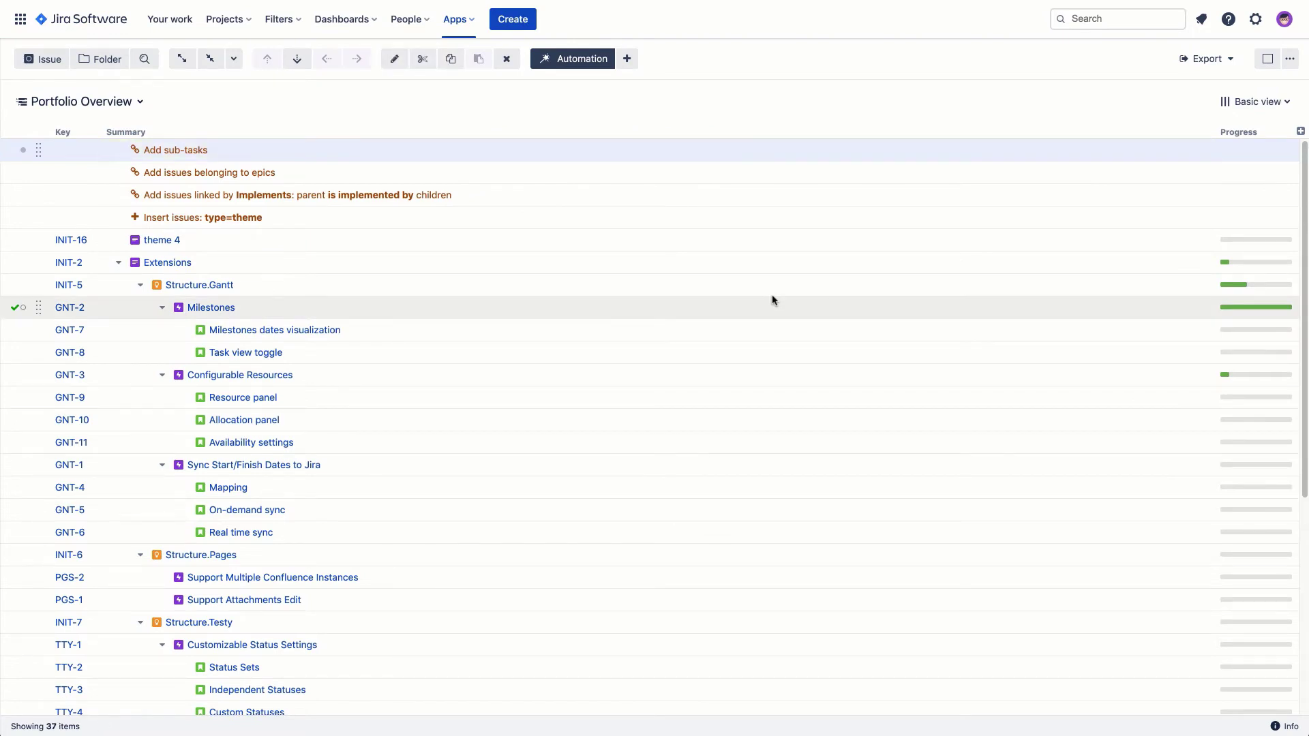
{"action": "left_click", "coordinate": [627, 59]}
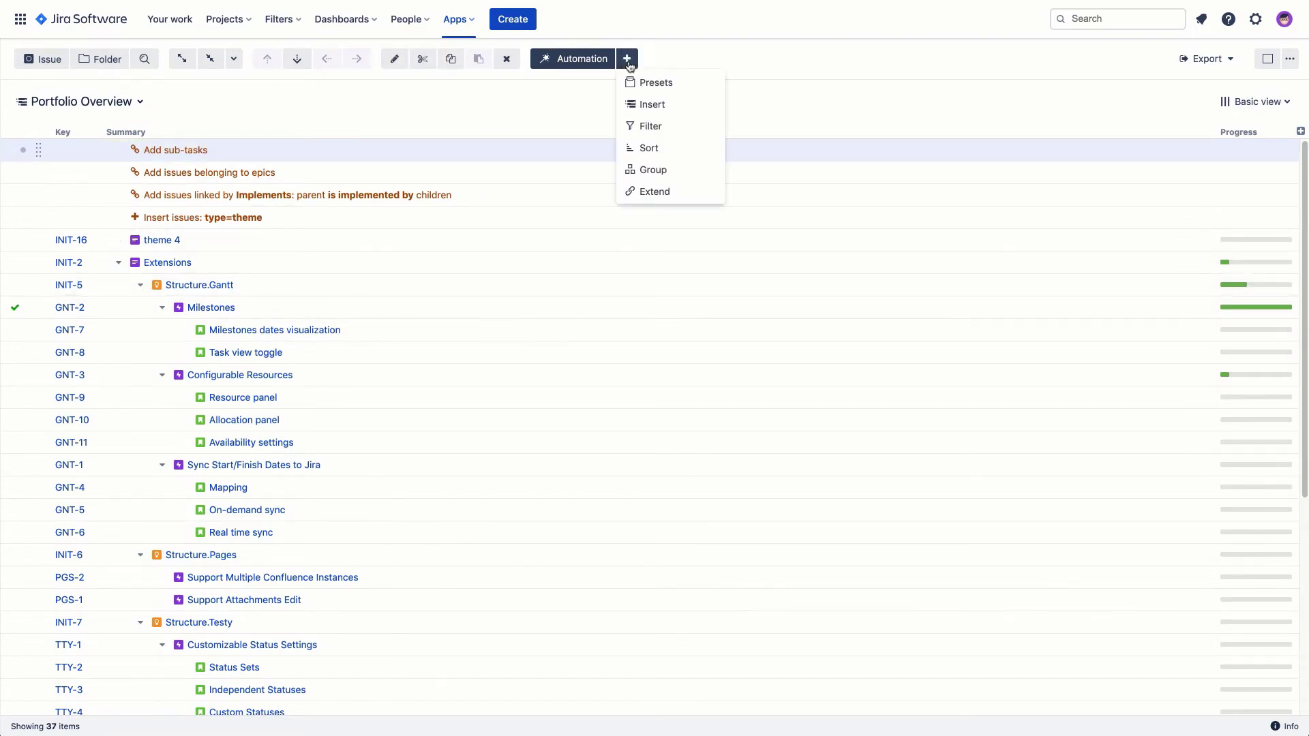
Add a Sort by Rank field generator, then switch Automation off to hide generator rows
{"action": "left_click", "coordinate": [673, 148]}
{"action": "left_click", "coordinate": [664, 89]}
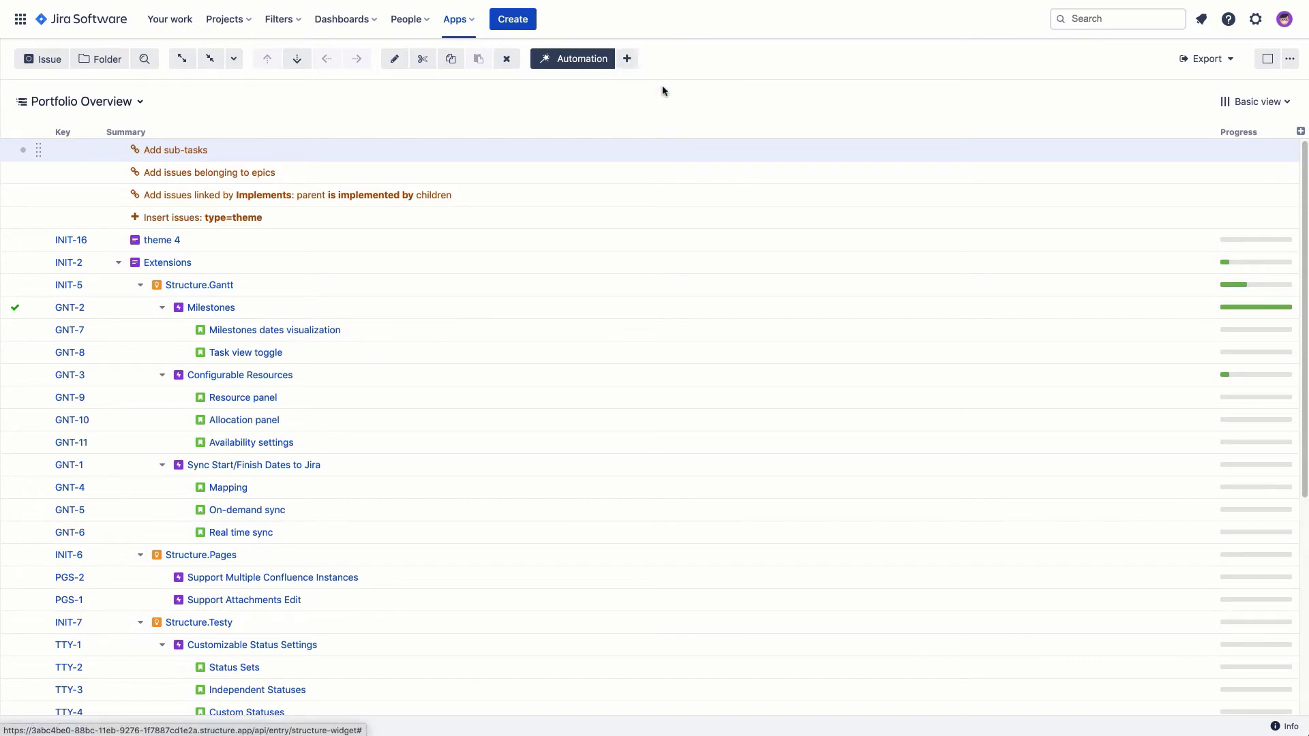
{"action": "type", "text": "rank"}
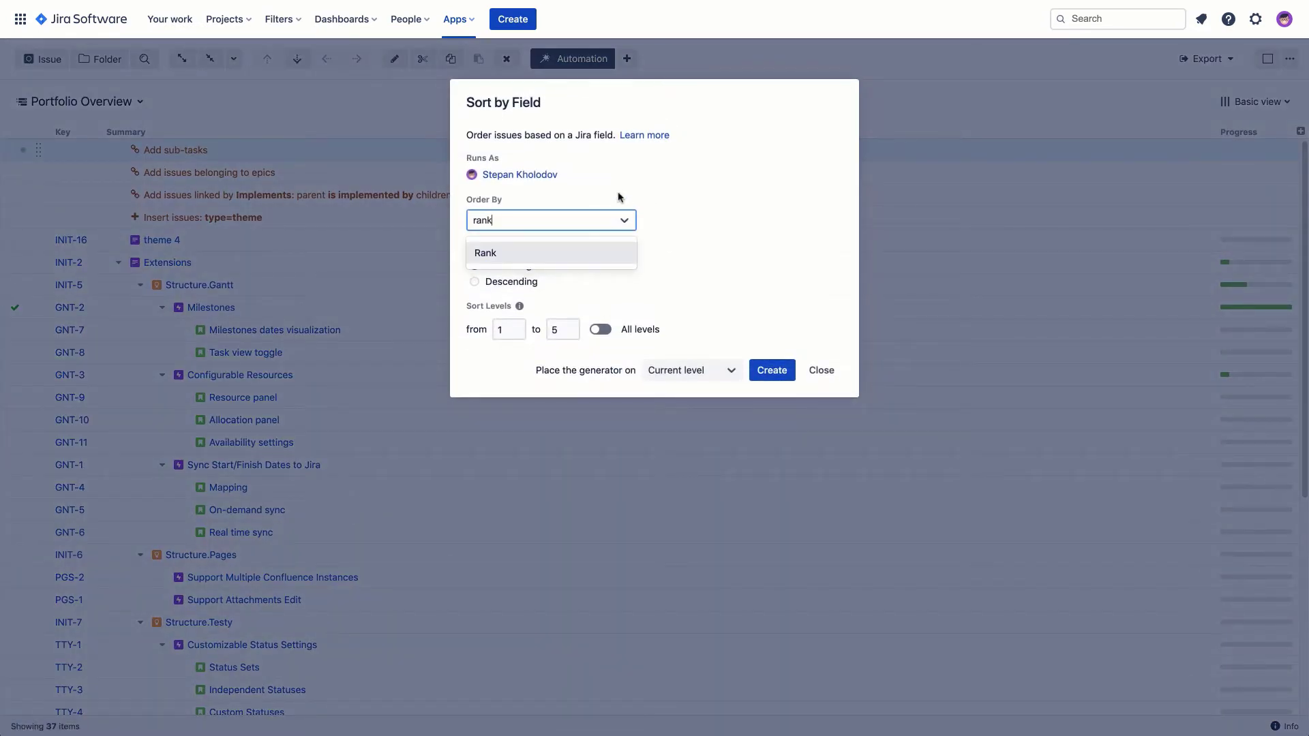
{"action": "left_click", "coordinate": [600, 253]}
{"action": "left_click", "coordinate": [772, 370]}
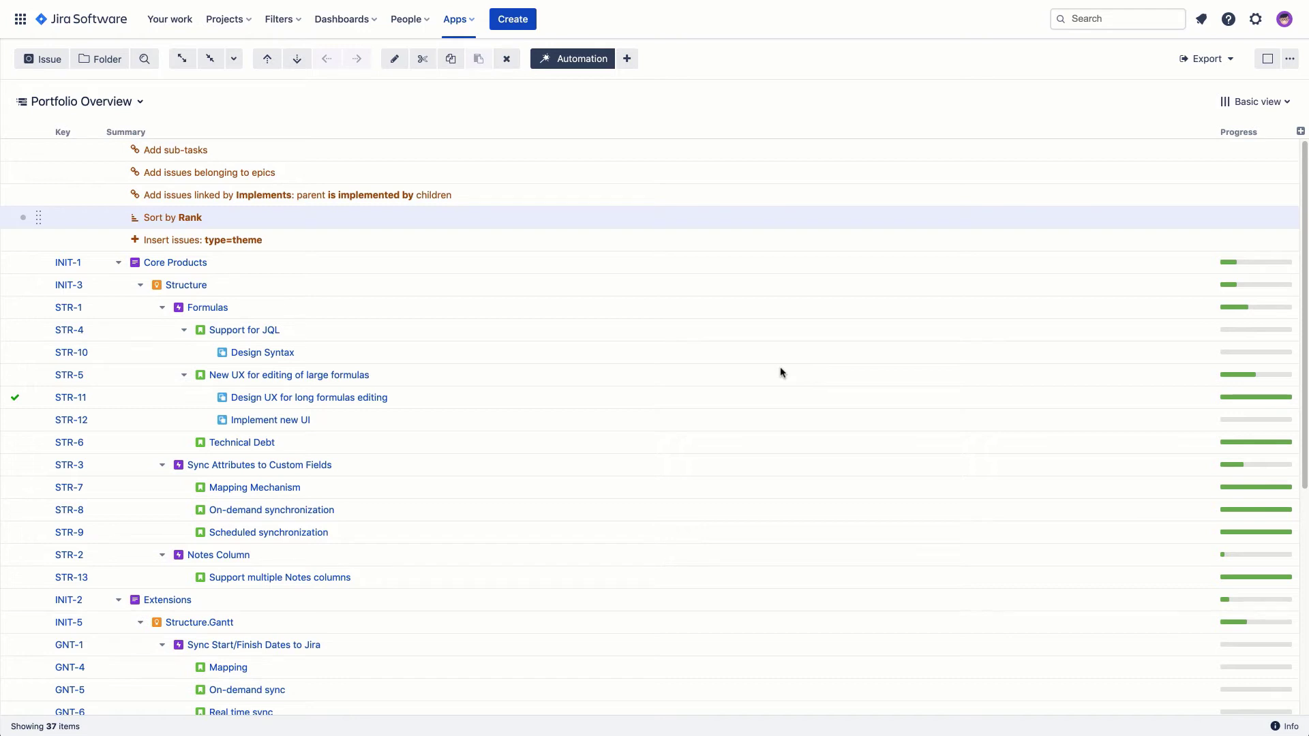
{"action": "left_click", "coordinate": [589, 66]}
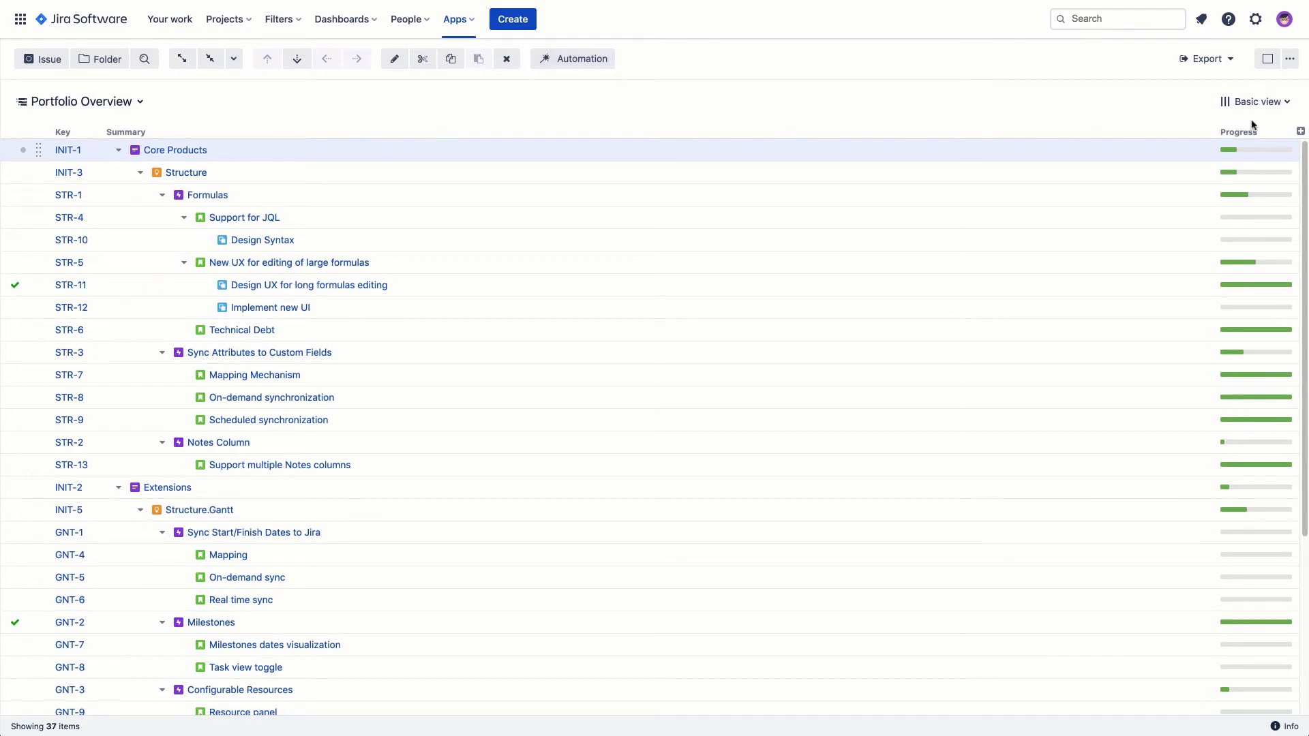
Add Assignee and Priority columns to the structure table
{"action": "left_click", "coordinate": [1300, 131]}
{"action": "type", "text": "assignee"}
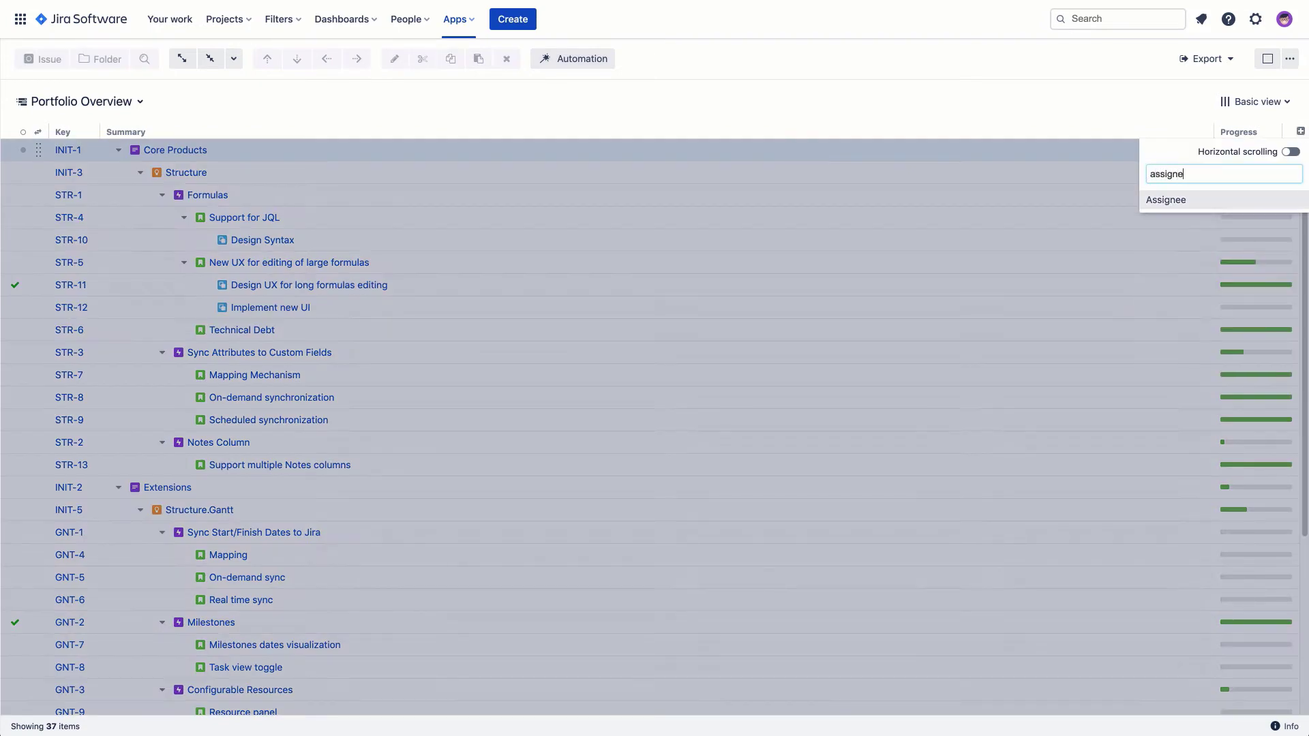
{"action": "left_click", "coordinate": [1170, 199]}
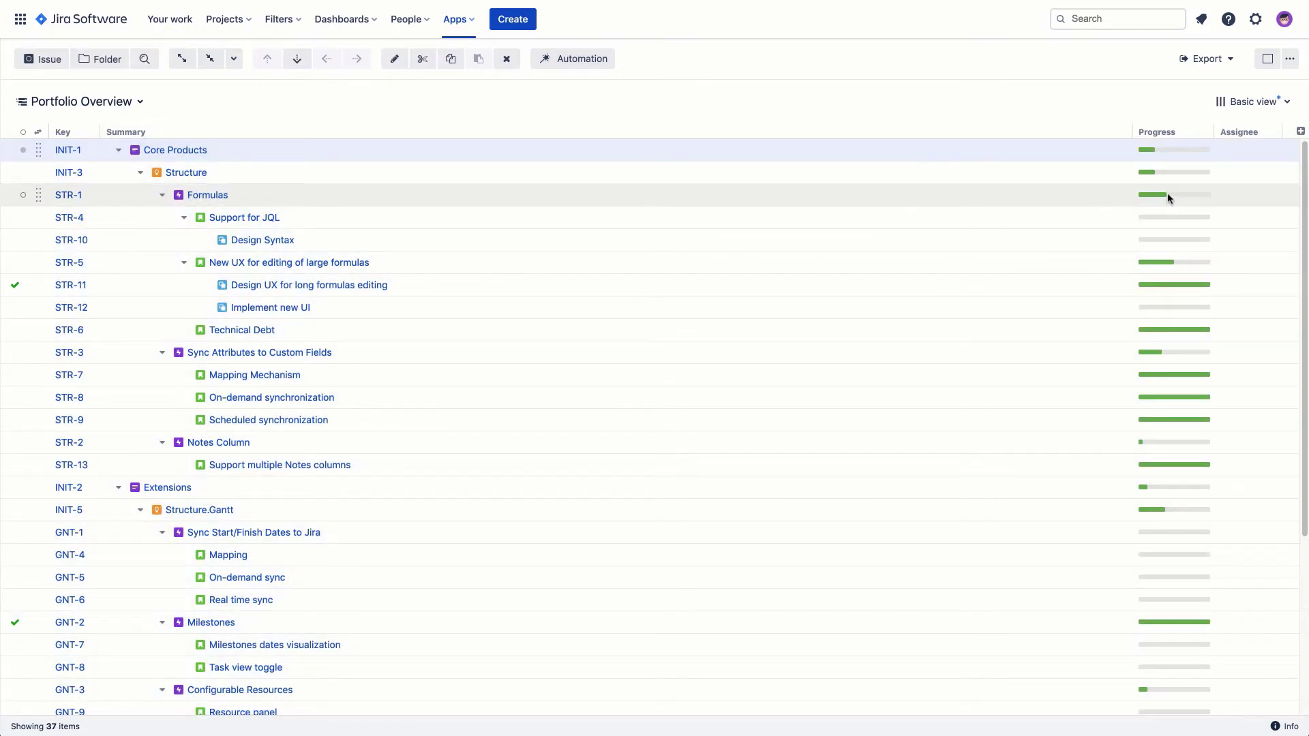
{"action": "left_click", "coordinate": [1300, 130]}
{"action": "type", "text": "priority"}
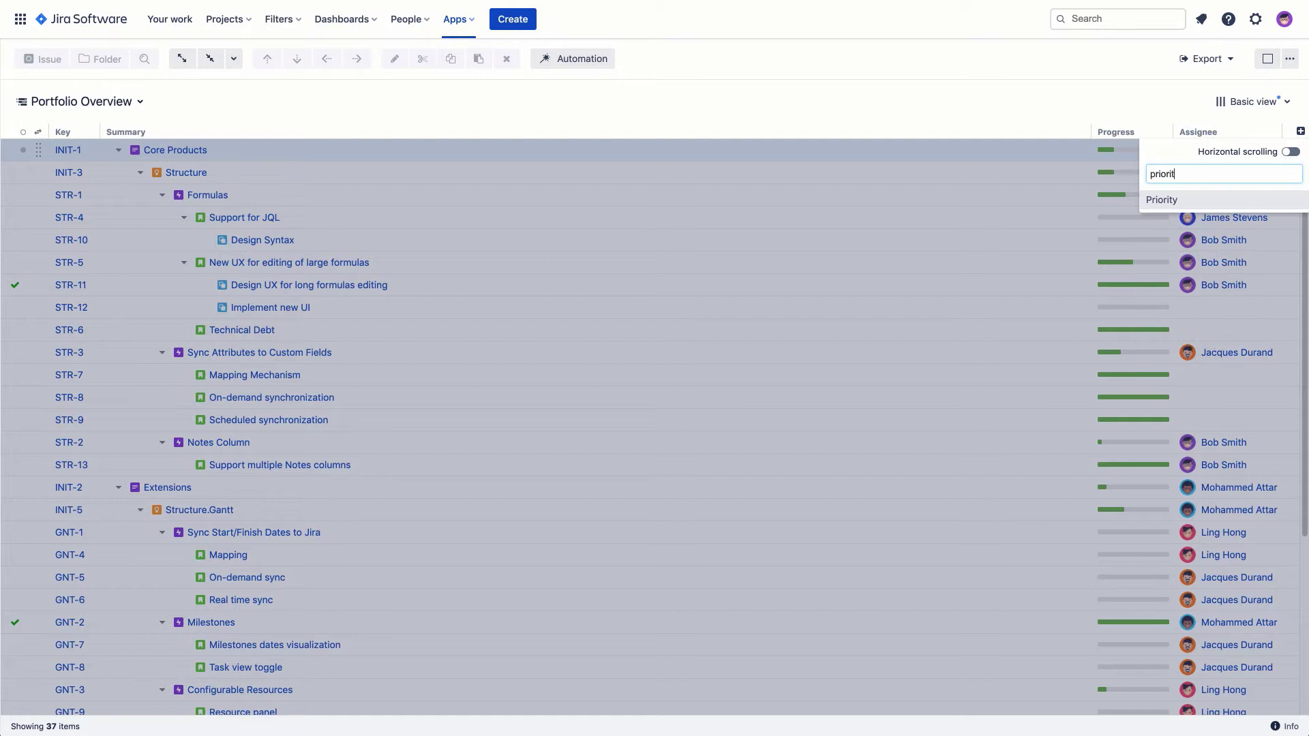
{"action": "left_click", "coordinate": [1227, 201]}
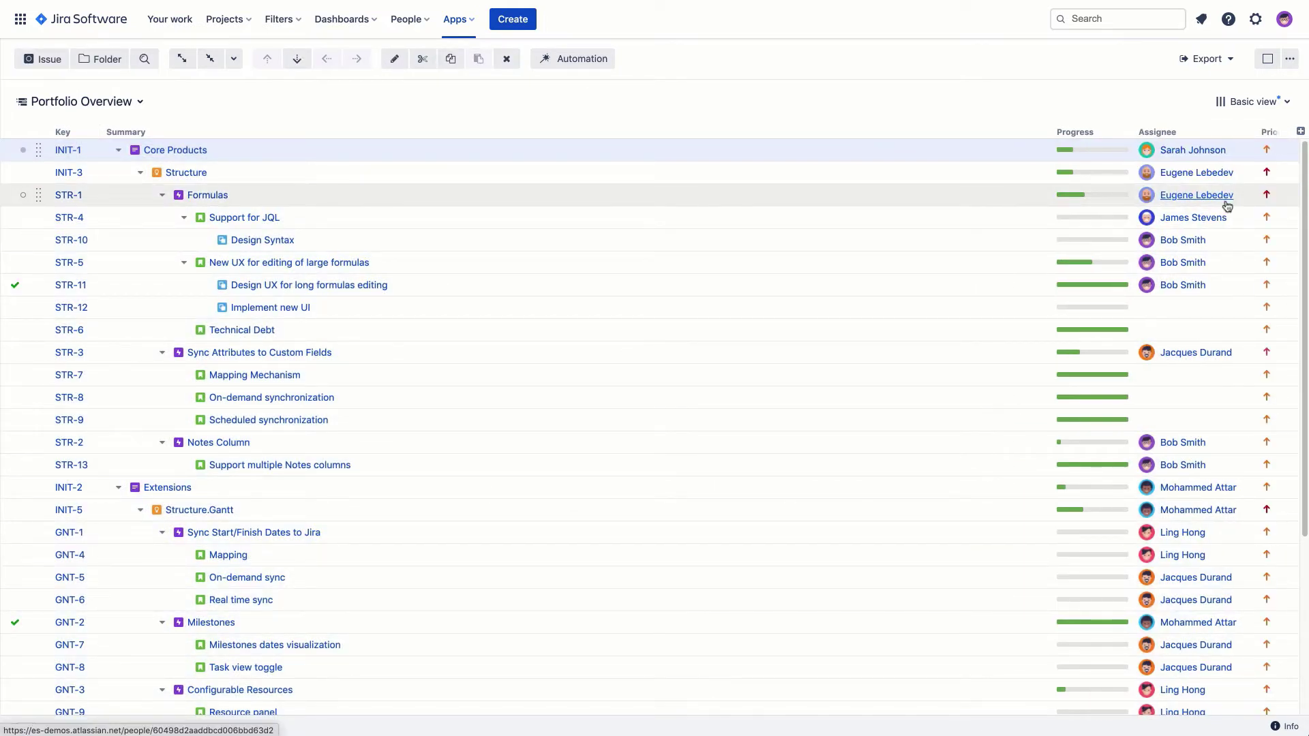
Give STR-4 Support for JQL the same assignee as Design Syntax and Low priority
{"action": "double_click", "coordinate": [1230, 219]}
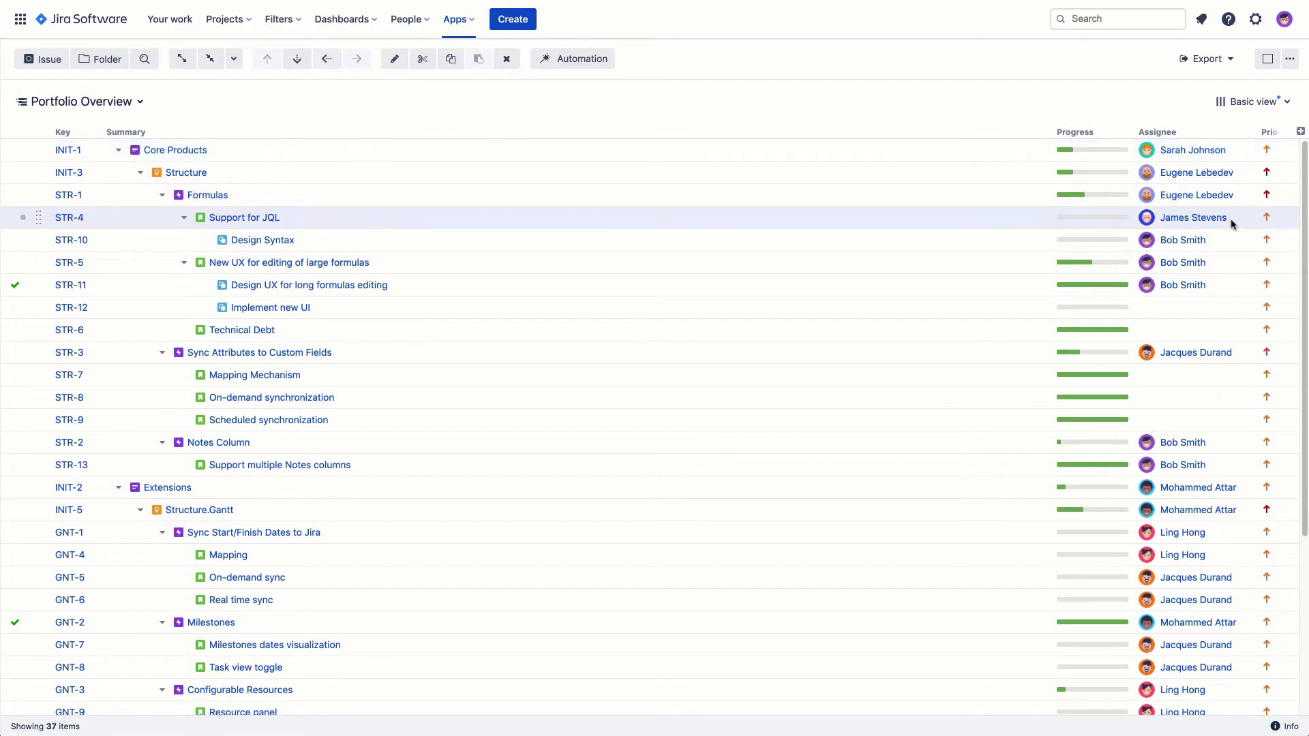
{"action": "left_click", "coordinate": [1172, 302]}
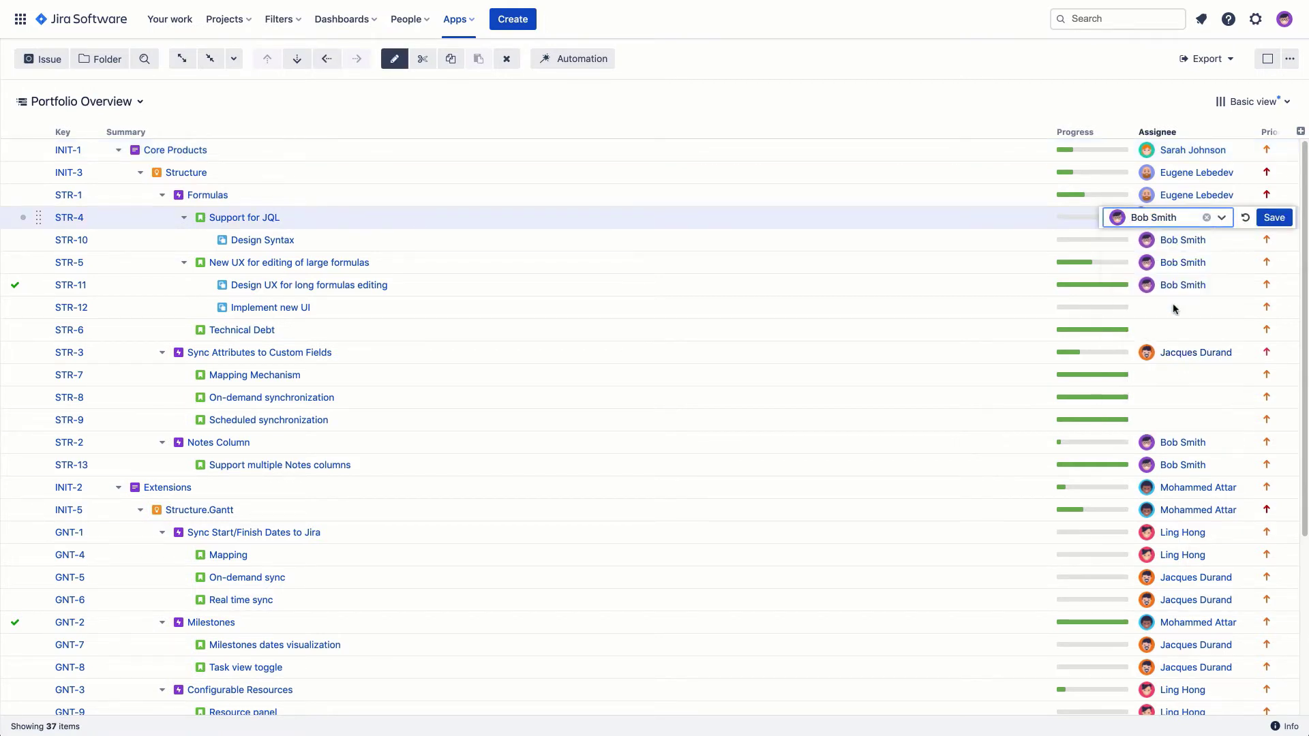
{"action": "left_click", "coordinate": [1273, 218]}
{"action": "double_click", "coordinate": [1277, 221]}
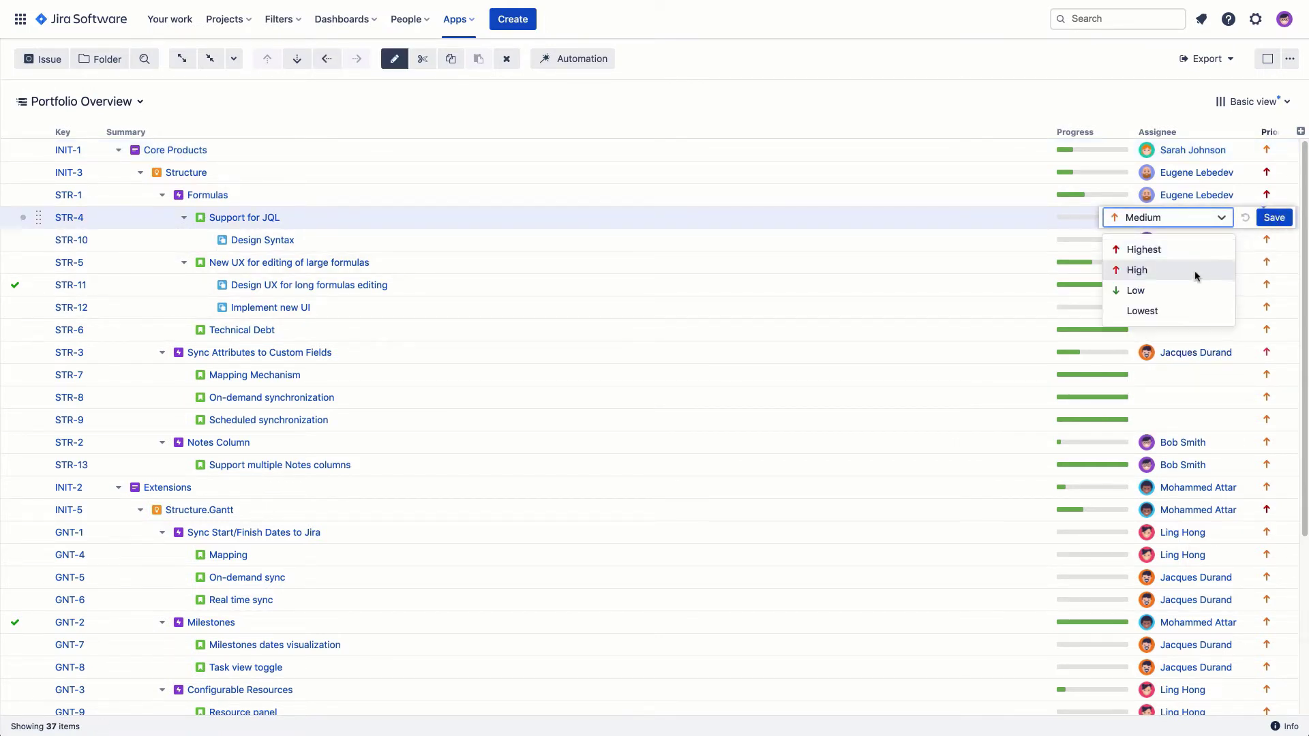
{"action": "left_click", "coordinate": [1165, 300]}
{"action": "left_click", "coordinate": [1274, 219]}
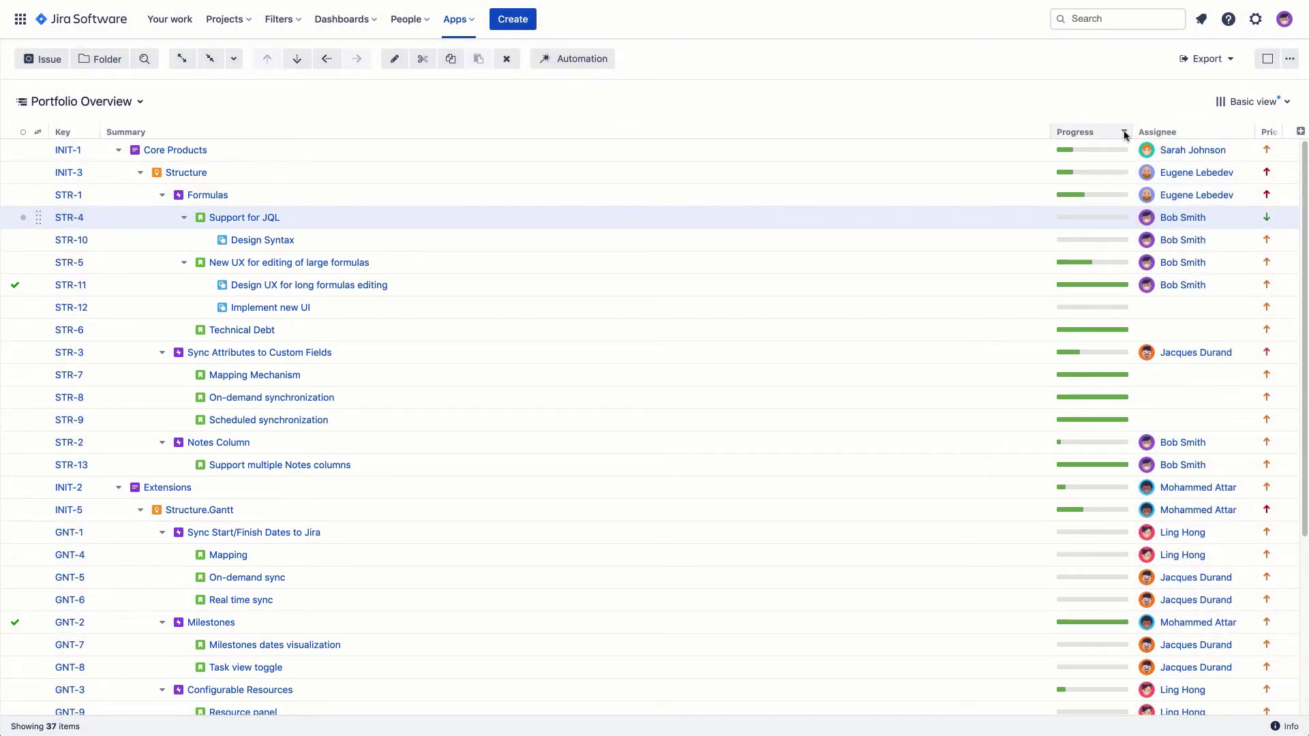
Base the Progress column on Status, weighted by Story Points
{"action": "left_click", "coordinate": [1123, 132]}
{"action": "left_click", "coordinate": [1037, 250]}
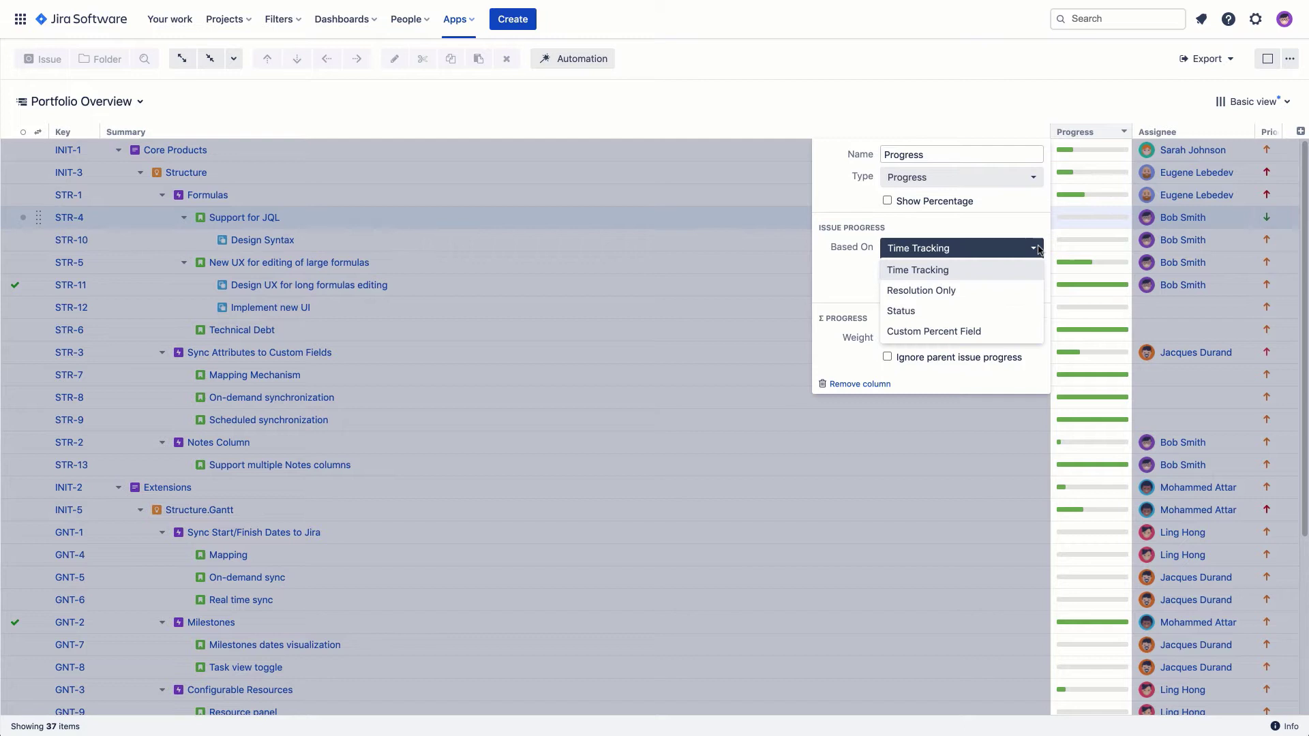
{"action": "left_click", "coordinate": [993, 310]}
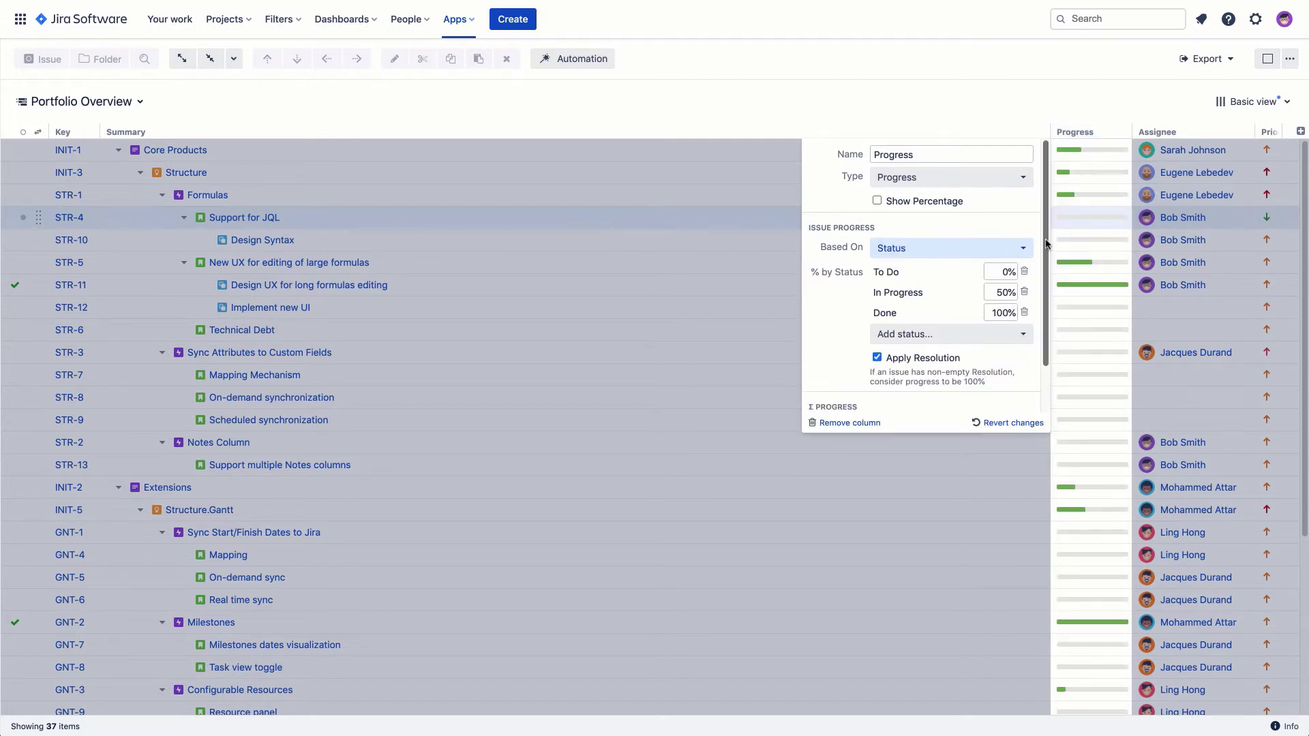
{"action": "scroll", "coordinate": [1042, 320], "scroll_direction": "down", "scroll_amount": 2}
{"action": "left_click", "coordinate": [1017, 375]}
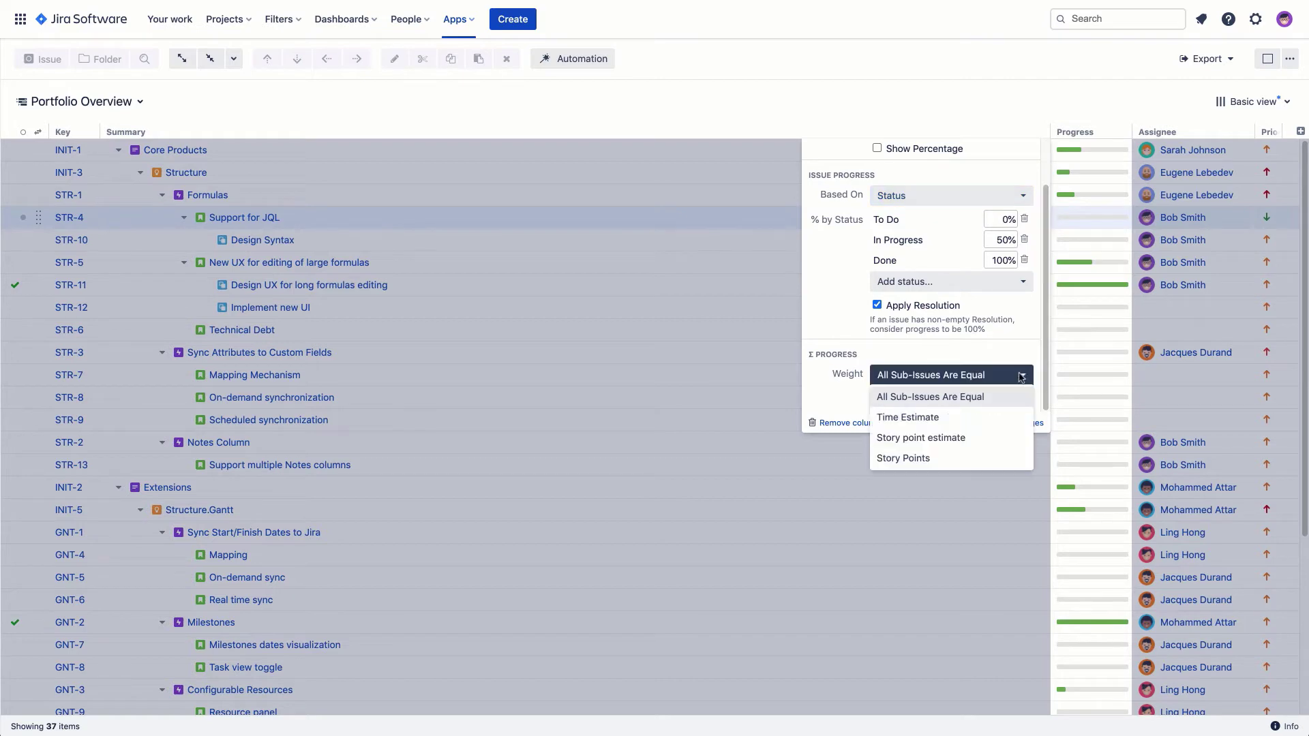
{"action": "left_click", "coordinate": [943, 456]}
{"action": "left_click", "coordinate": [943, 453]}
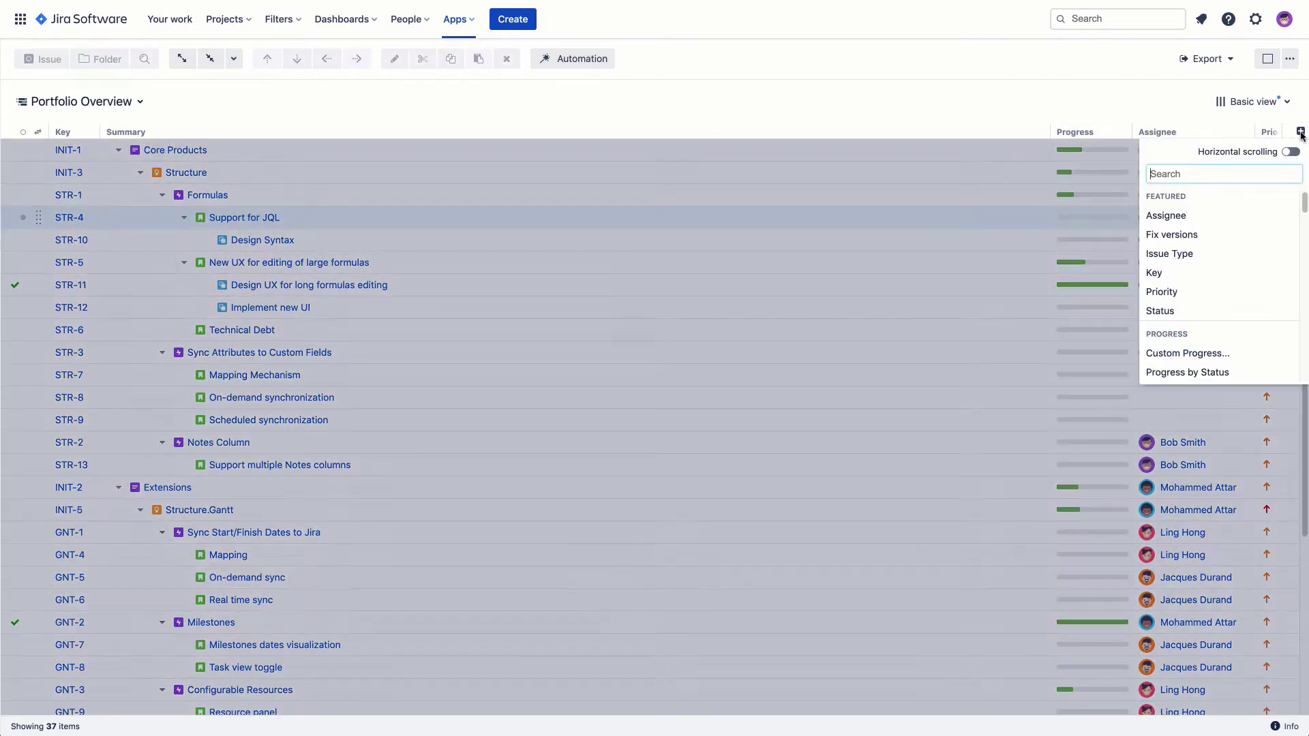
Add a Σ Story Points column to the table
{"action": "left_click", "coordinate": [1300, 131]}
{"action": "type", "text": "story"}
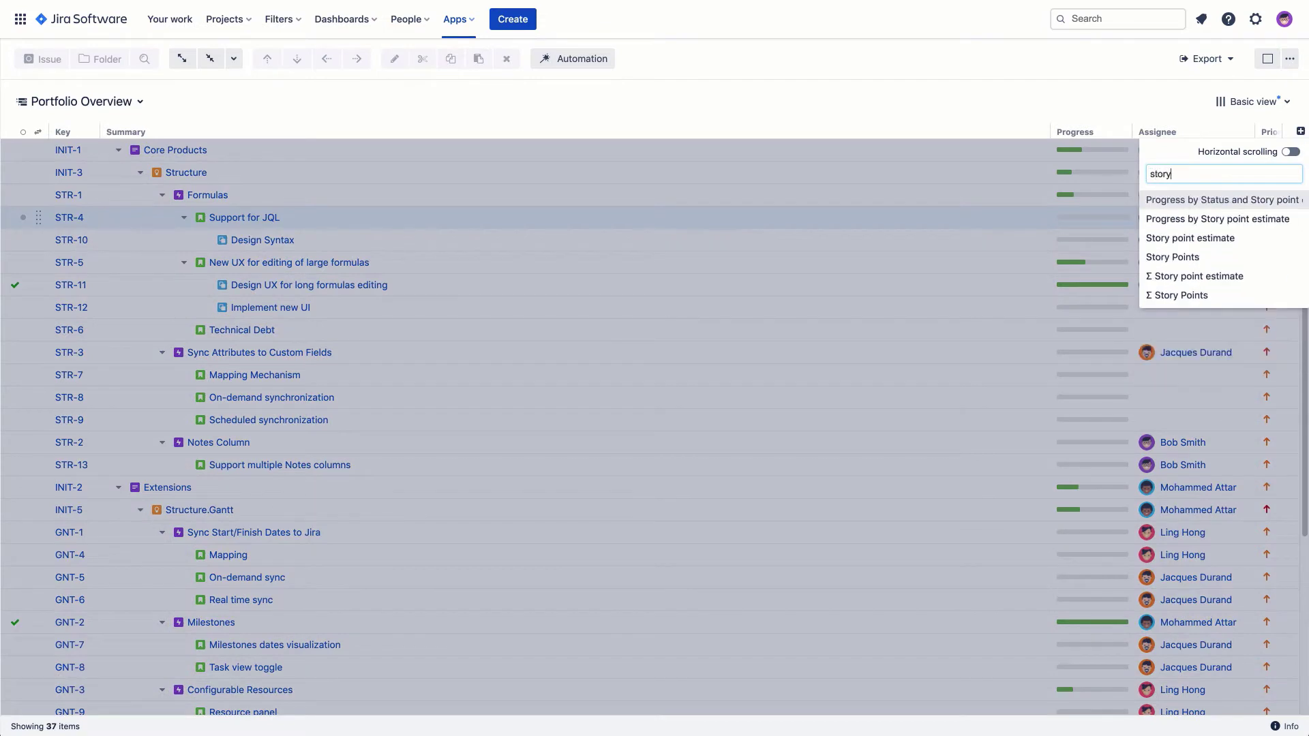
{"action": "left_click", "coordinate": [1203, 296]}
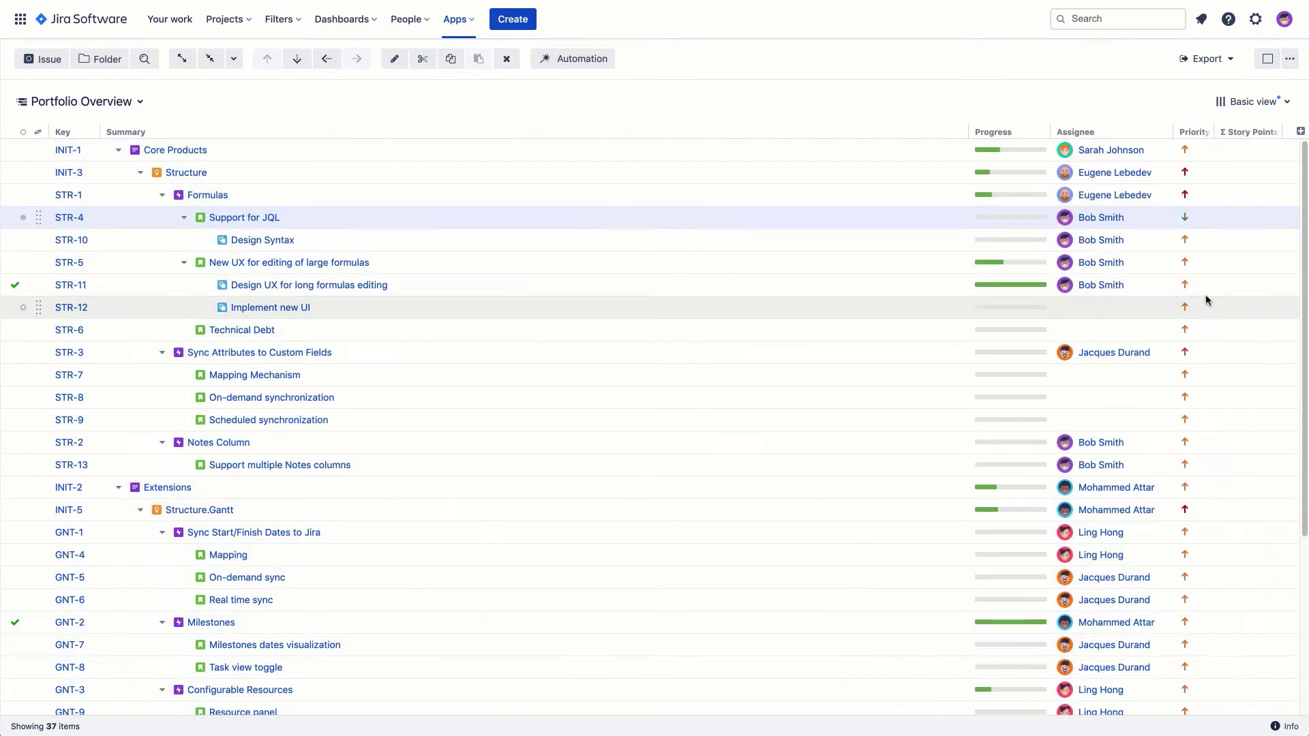
Add a Σ Time Spent column and switch to the Extended view
{"action": "left_click", "coordinate": [1300, 131]}
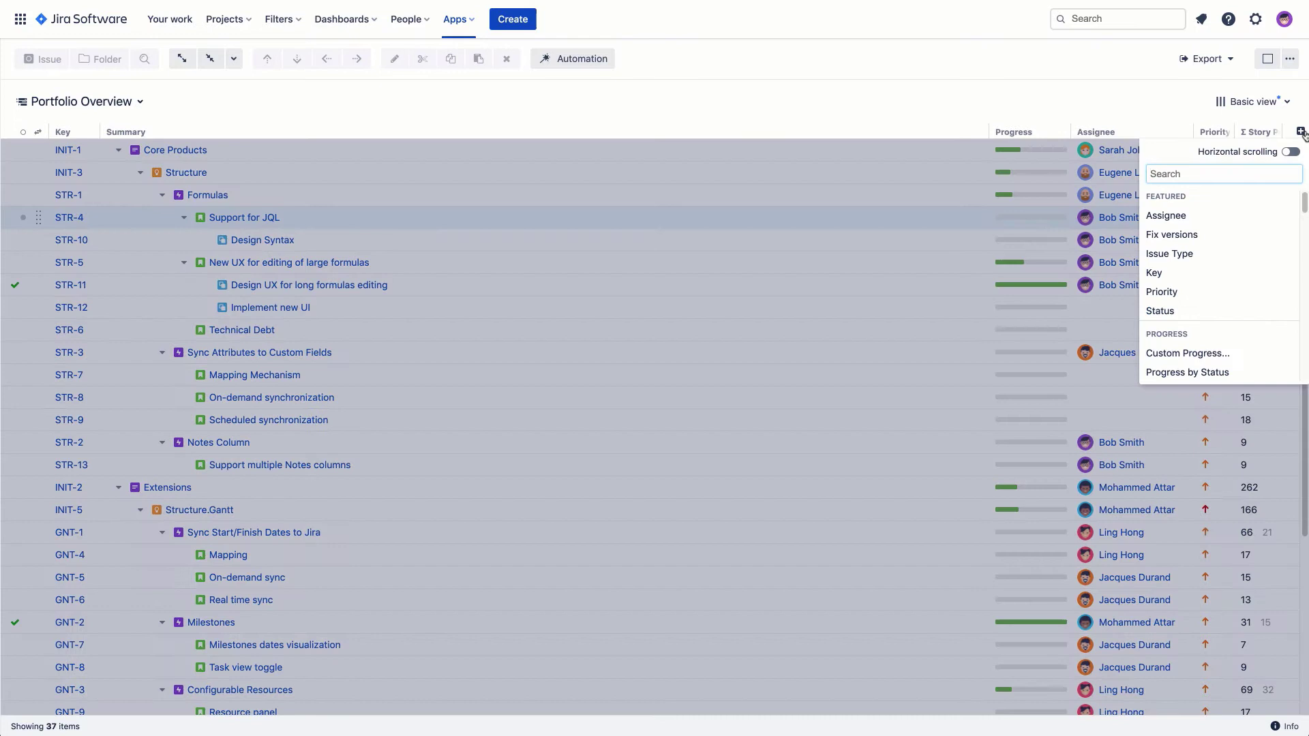
{"action": "type", "text": "time"}
{"action": "left_click", "coordinate": [1194, 235]}
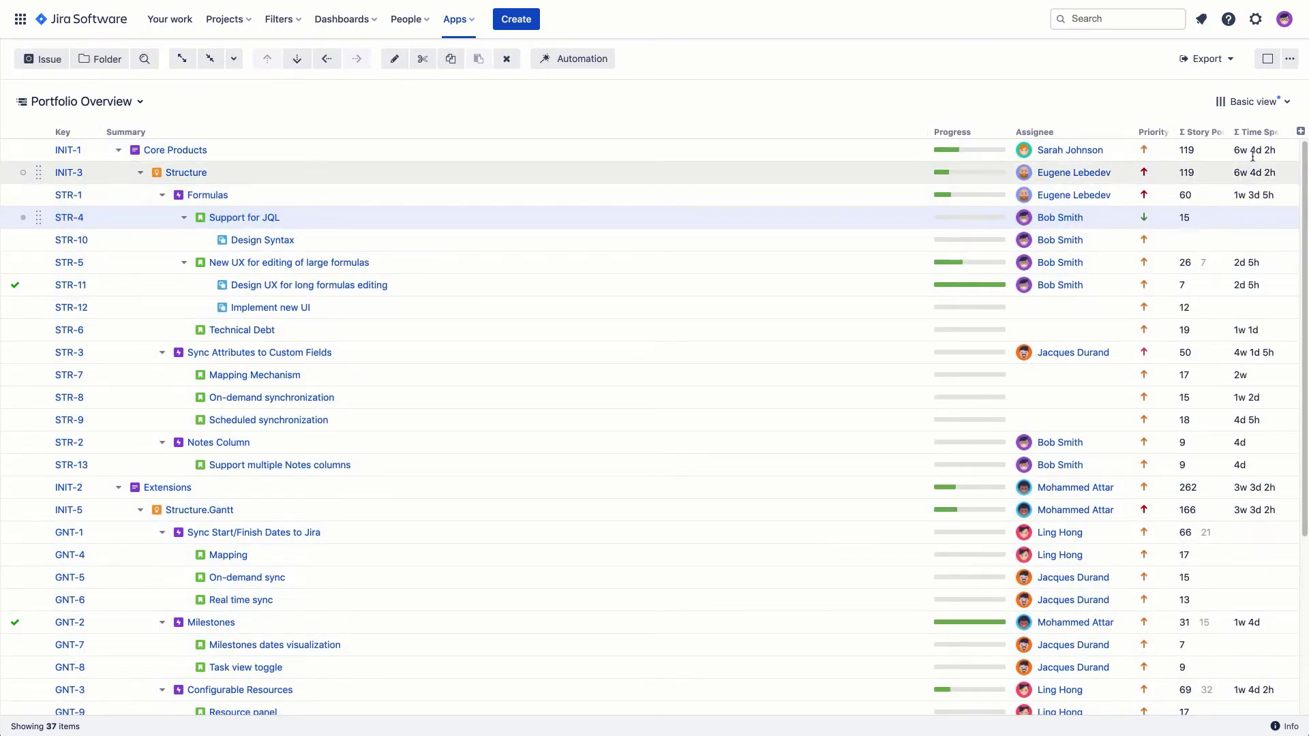
{"action": "left_click", "coordinate": [1283, 107]}
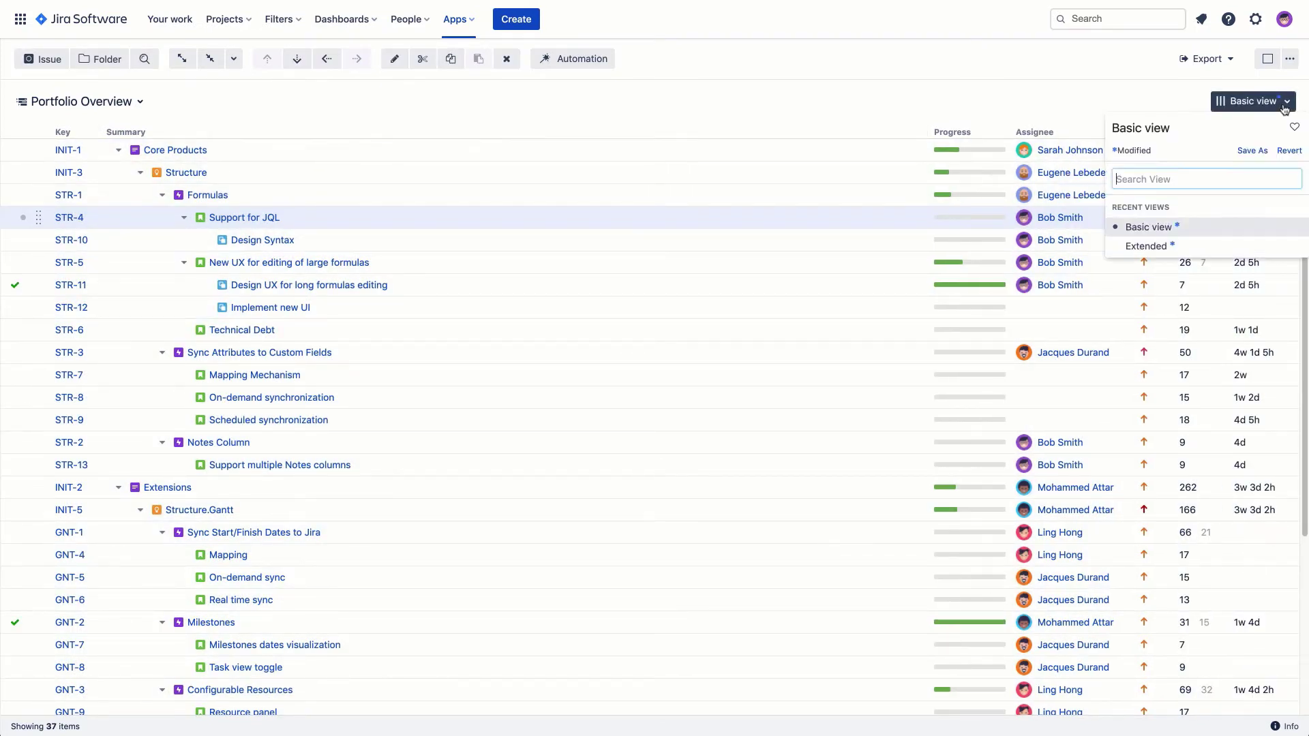
{"action": "left_click", "coordinate": [1184, 244]}
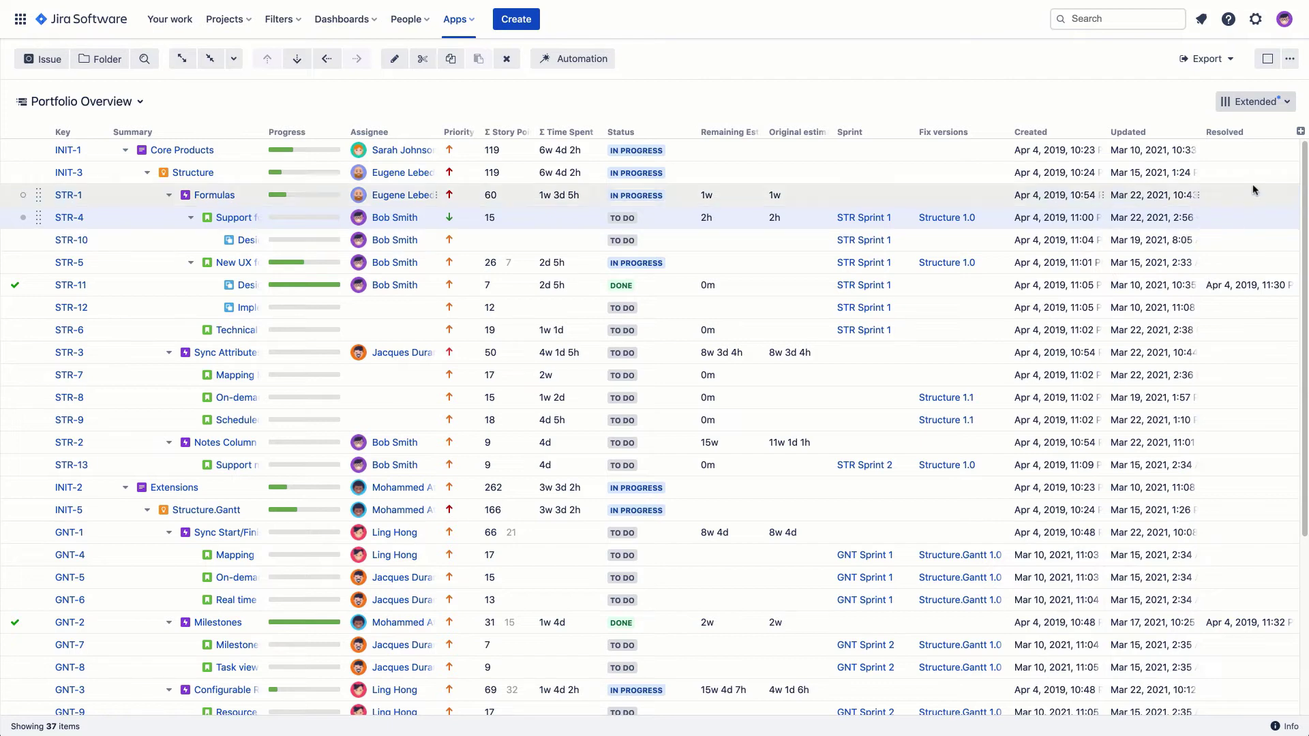
Enable horizontal scrolling and widen the Summary column to show full issue names
{"action": "left_click", "coordinate": [1301, 132]}
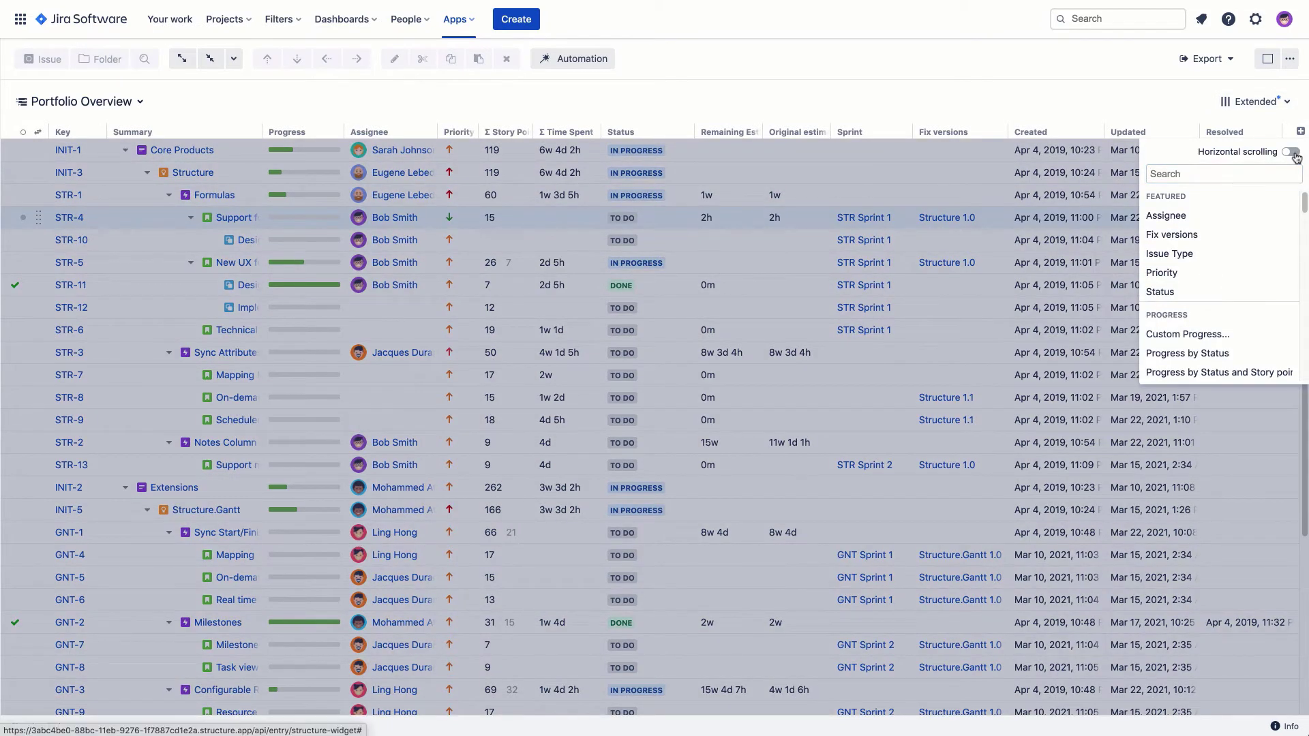
{"action": "left_click", "coordinate": [1291, 152]}
{"action": "left_click", "coordinate": [1119, 103]}
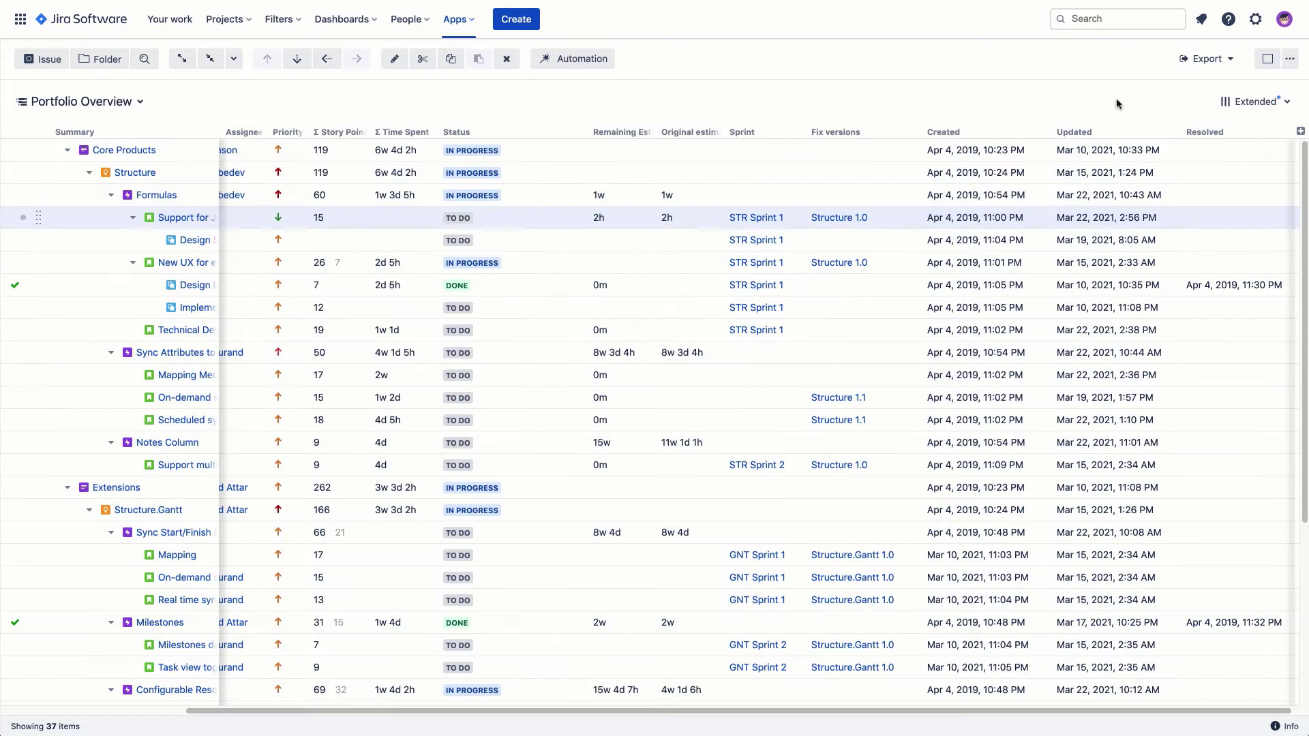
{"action": "left_click_drag", "start_coordinate": [479, 711], "coordinate": [293, 709]}
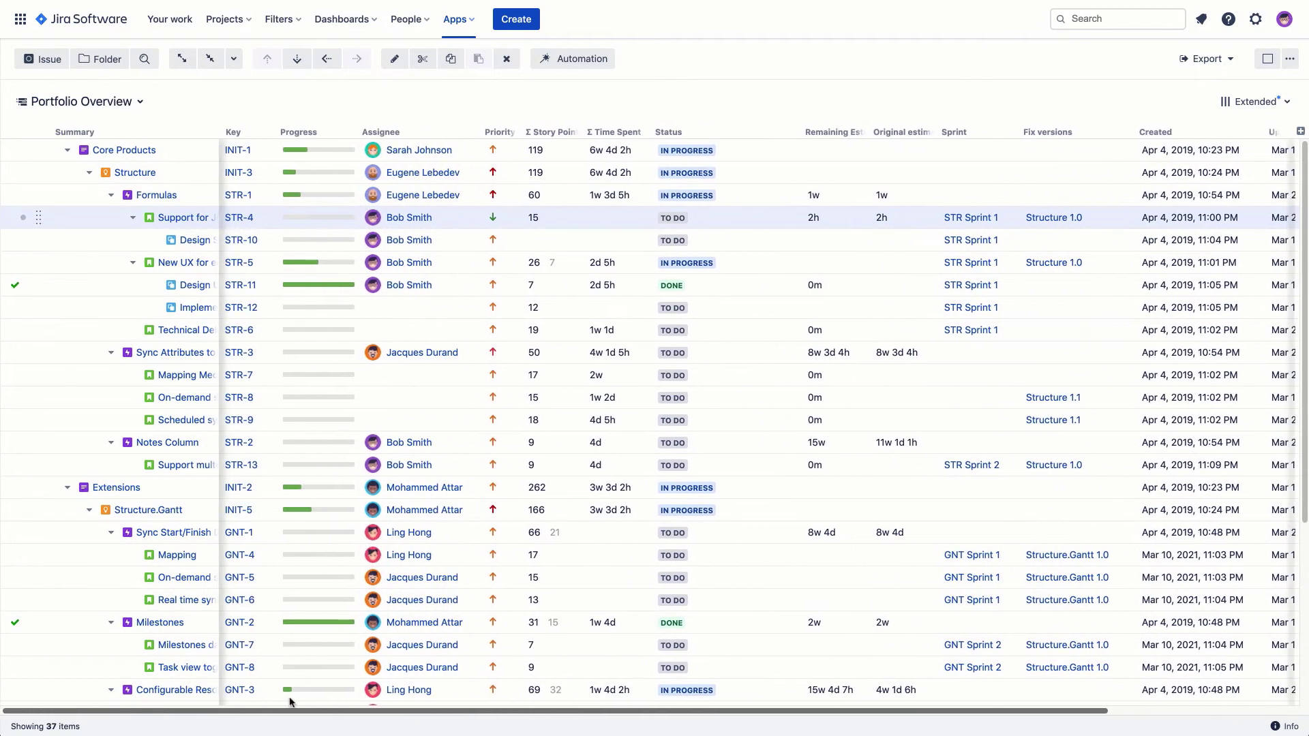
{"action": "left_click_drag", "start_coordinate": [223, 133], "coordinate": [339, 133]}
{"action": "left_click_drag", "start_coordinate": [309, 711], "coordinate": [386, 714]}
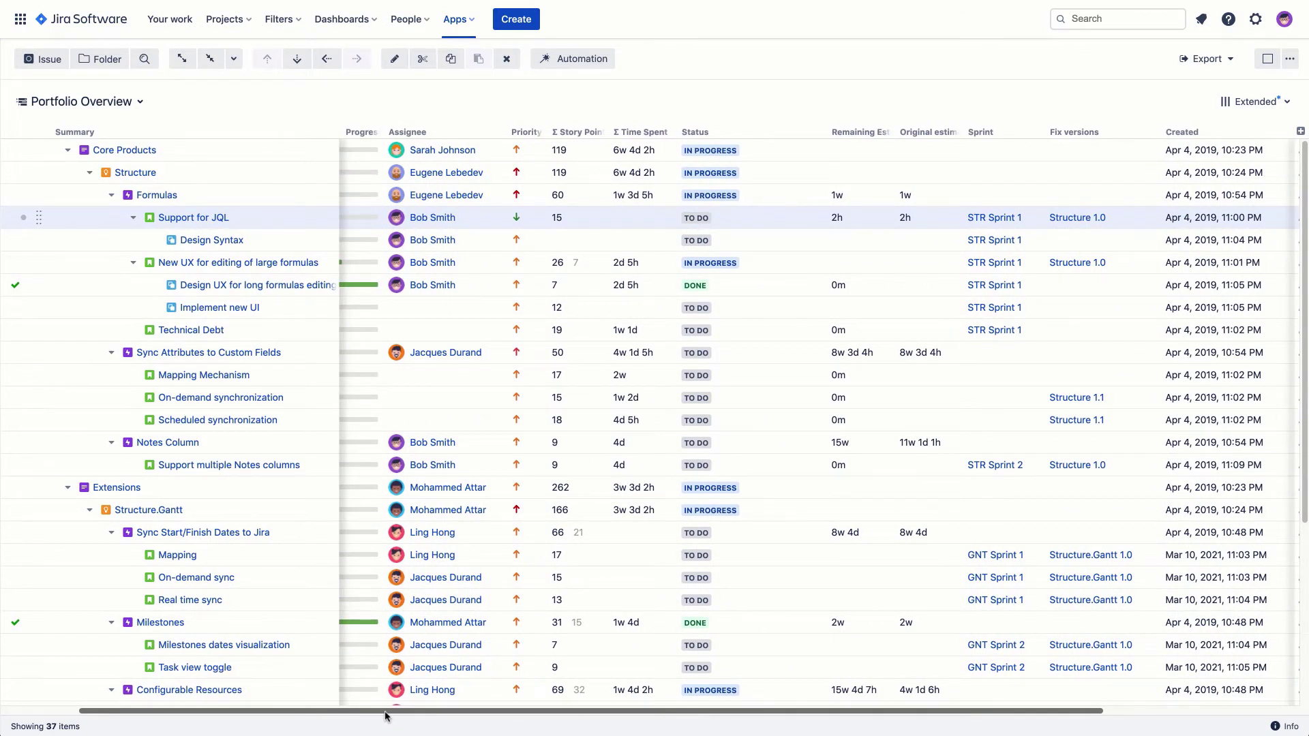
Save the current column layout as the default view named 'Portfolio Overview'
{"action": "left_click", "coordinate": [1268, 104]}
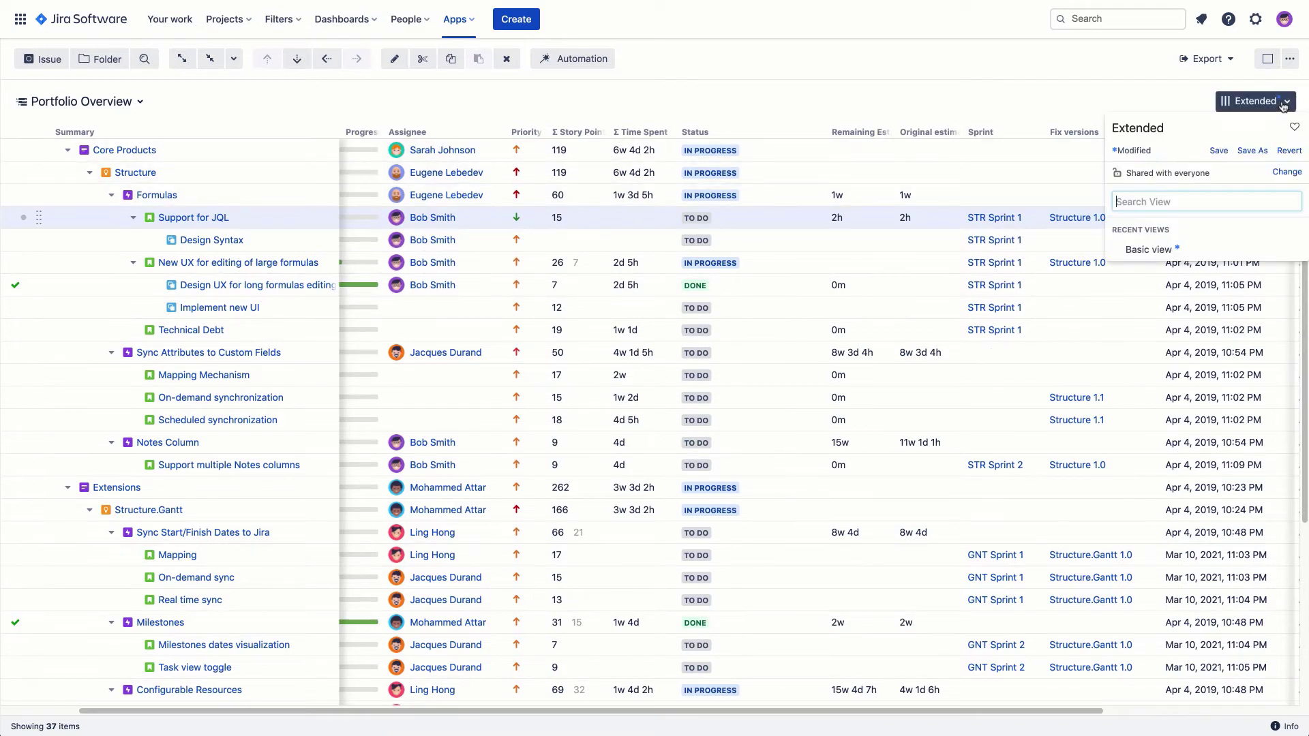
{"action": "left_click", "coordinate": [1252, 150]}
{"action": "type", "text": "Portf"}
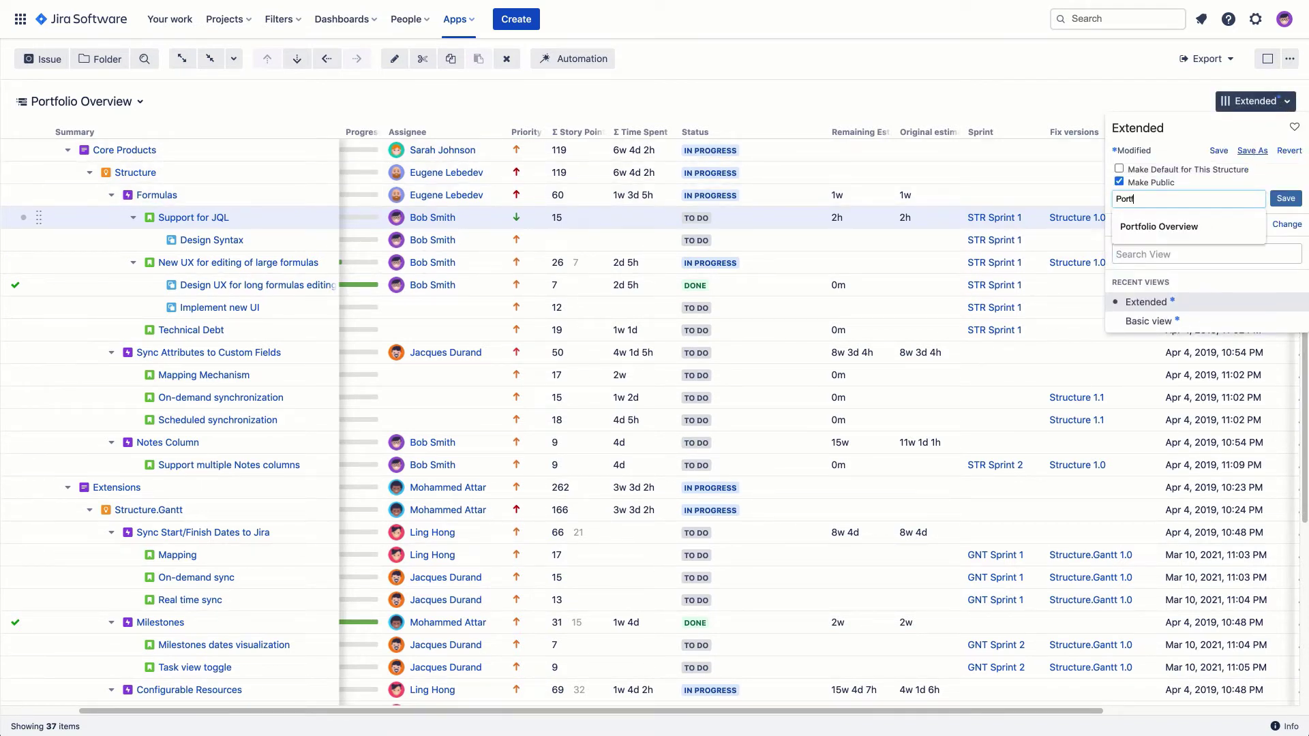
{"action": "type", "text": "olio Overview"}
{"action": "left_click", "coordinate": [1198, 170]}
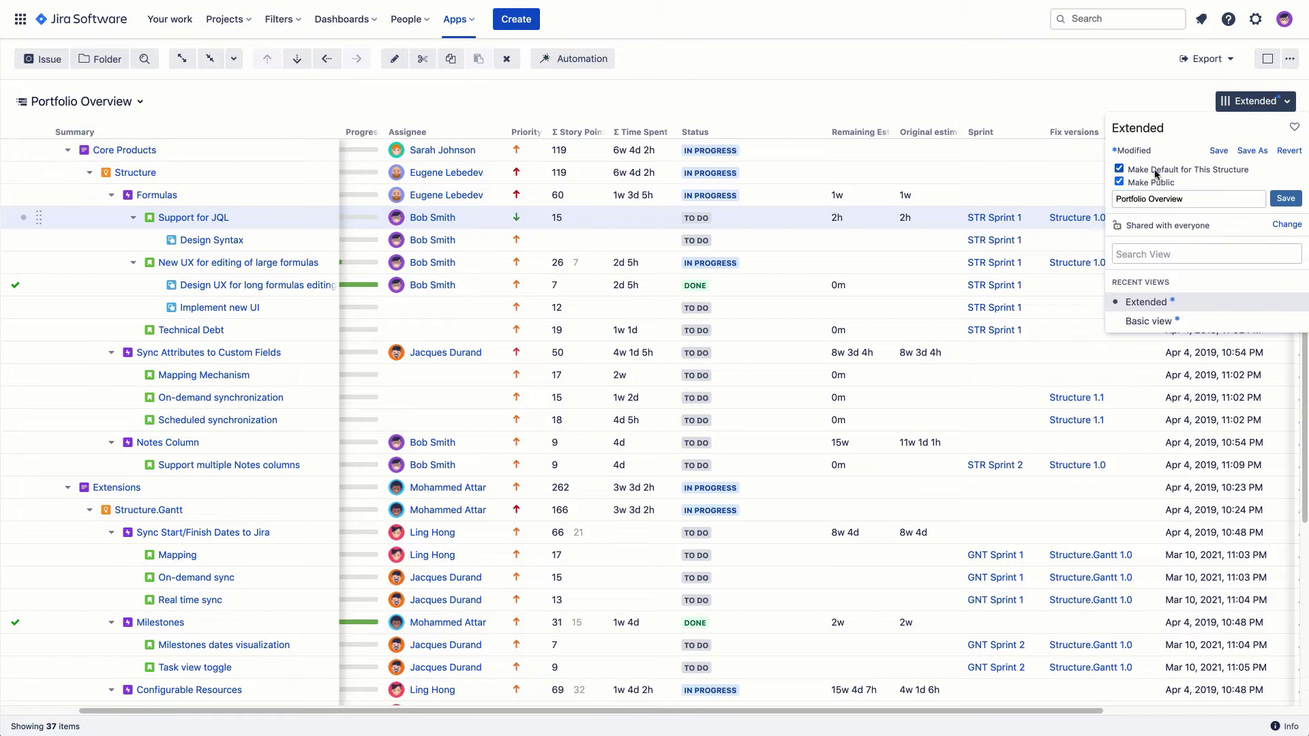
{"action": "left_click", "coordinate": [1285, 199]}
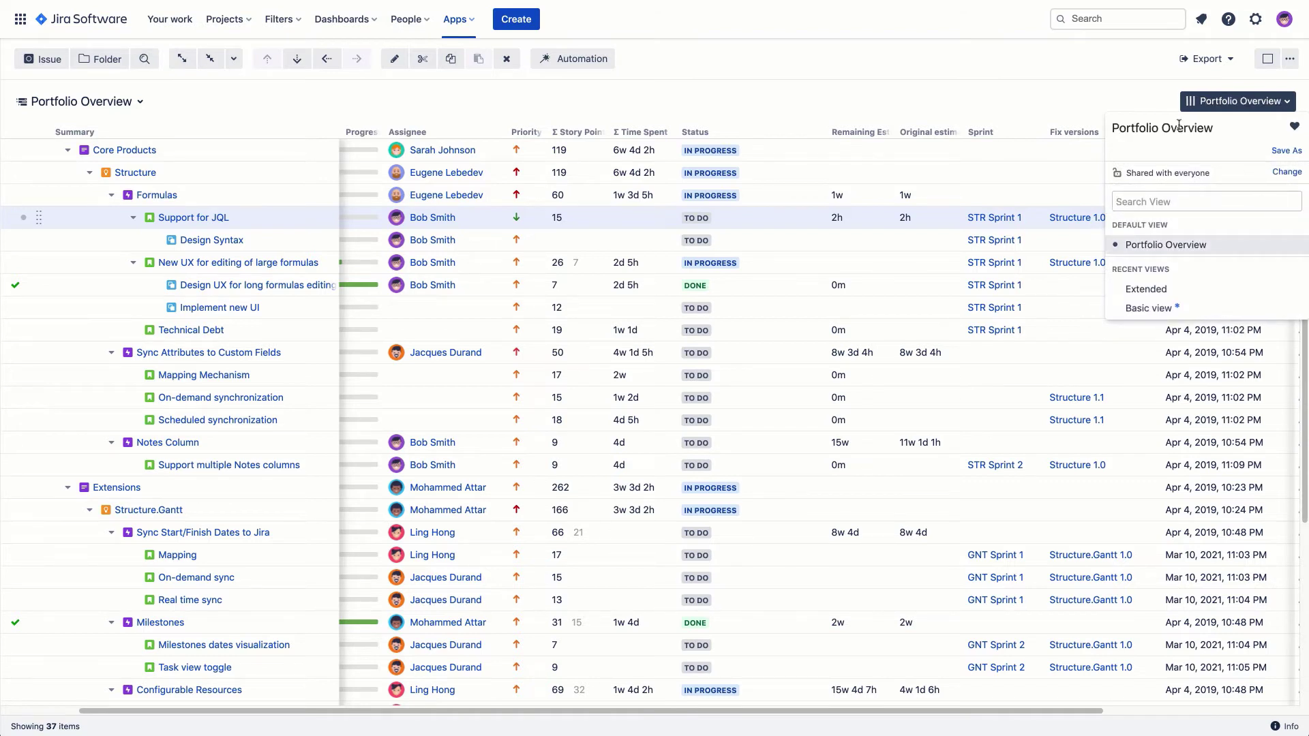
{"action": "left_click", "coordinate": [1067, 75]}
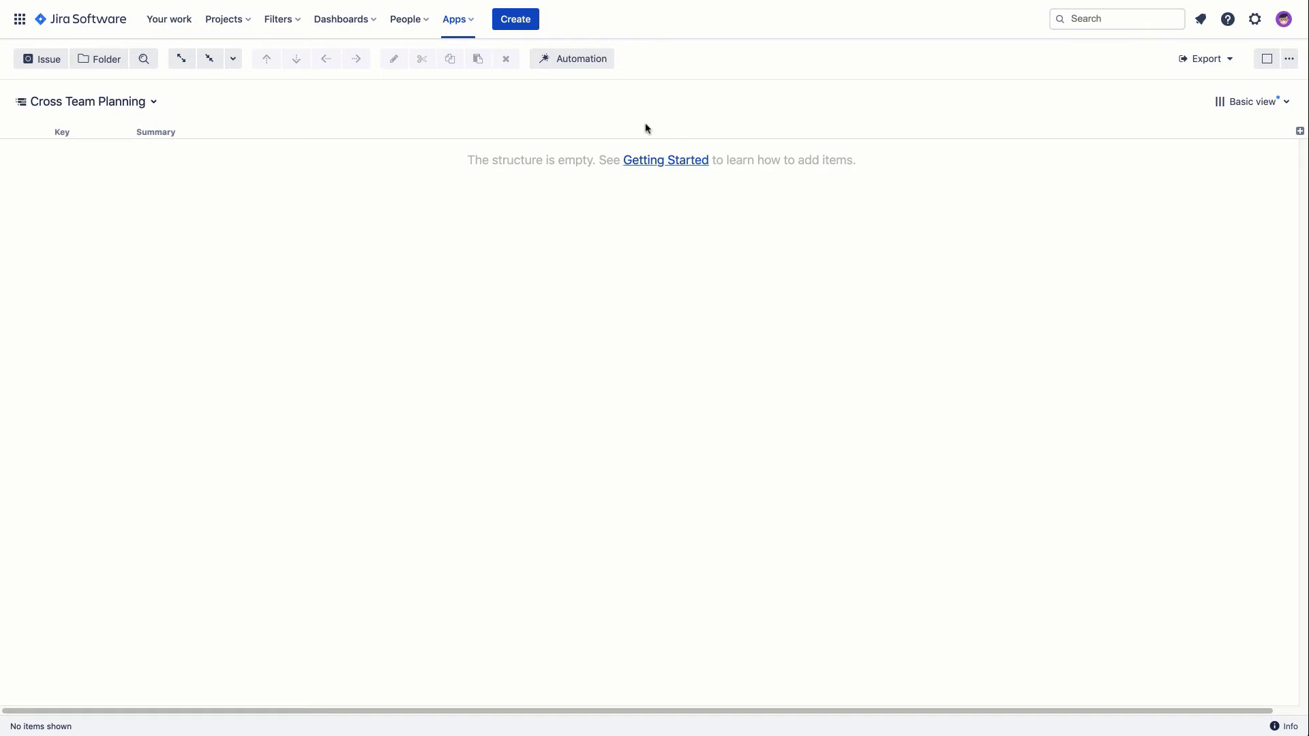
Insert stories via JQL 'project in (str, gnt) and type=story ORDER BY Rank ASC', giving 15 items
{"action": "left_click", "coordinate": [598, 60]}
{"action": "left_click", "coordinate": [625, 58]}
{"action": "left_click", "coordinate": [675, 103]}
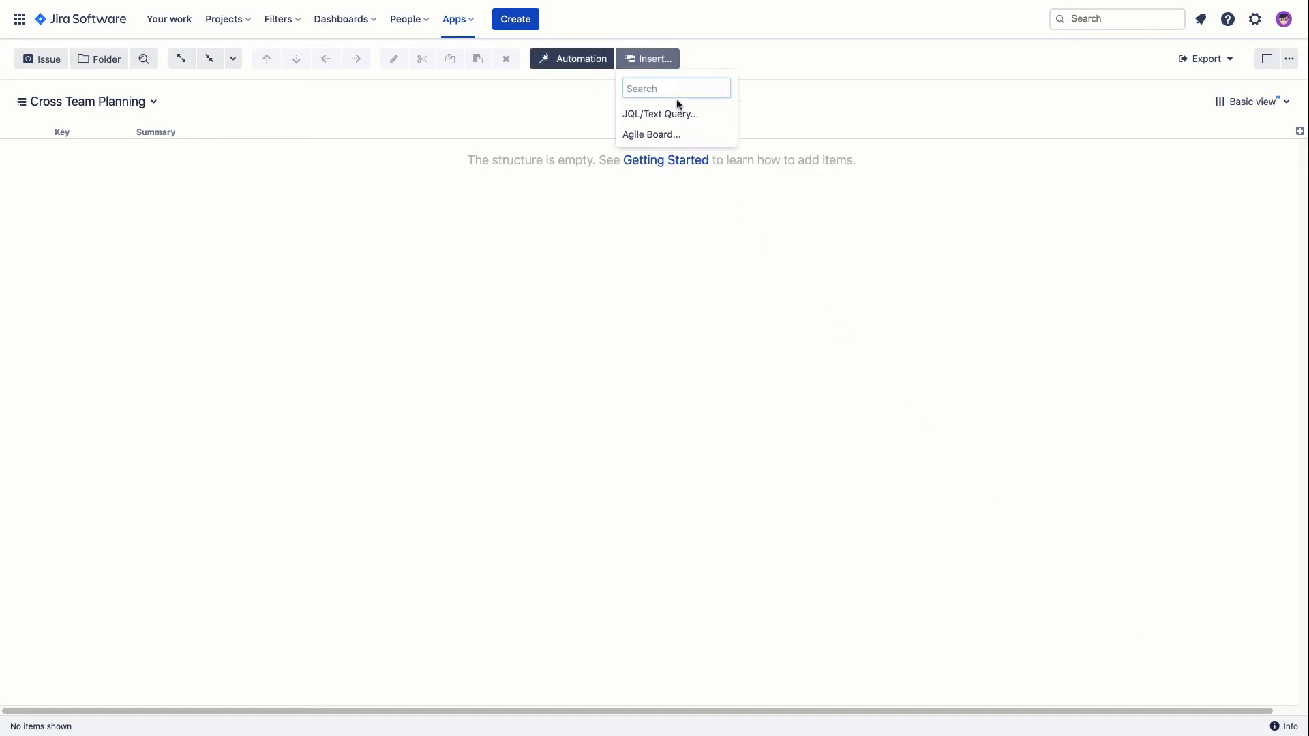
{"action": "left_click", "coordinate": [698, 114]}
{"action": "left_click", "coordinate": [628, 254]}
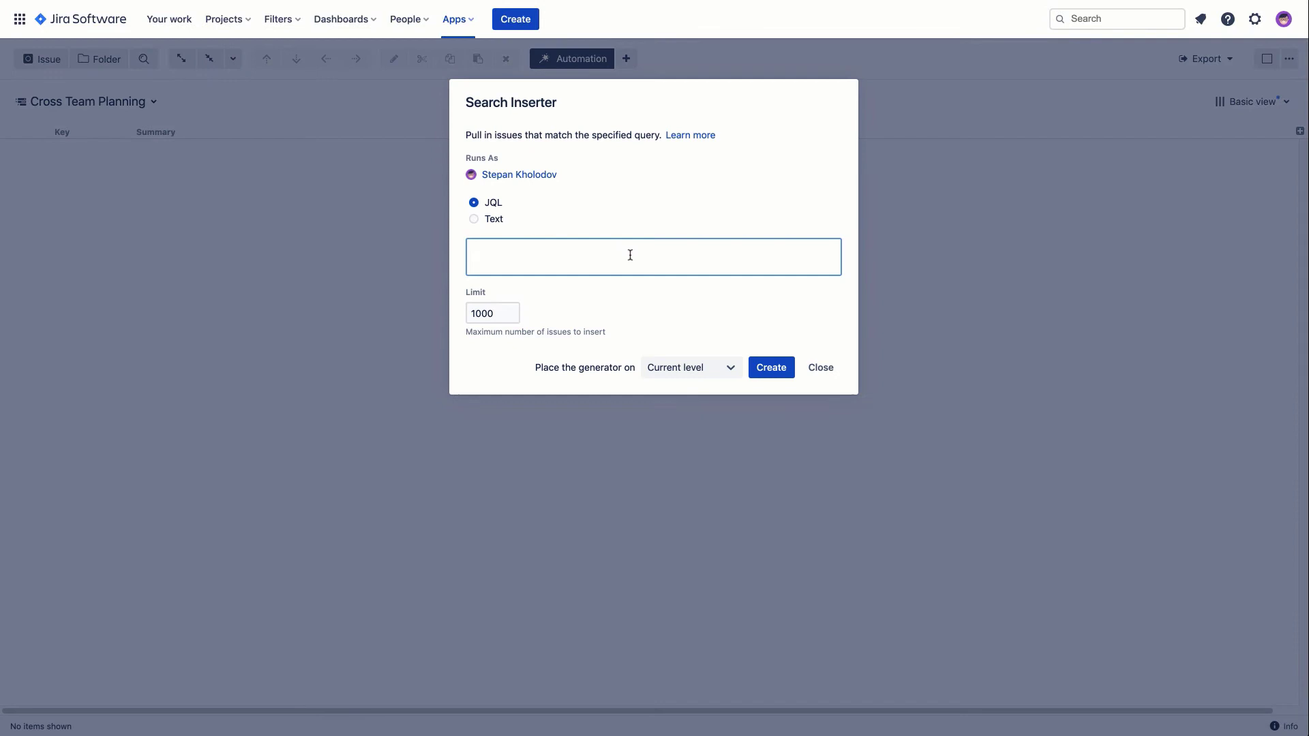
{"action": "type", "text": "project in (str, gnt) and type=story ORDER BY Rank ASC"}
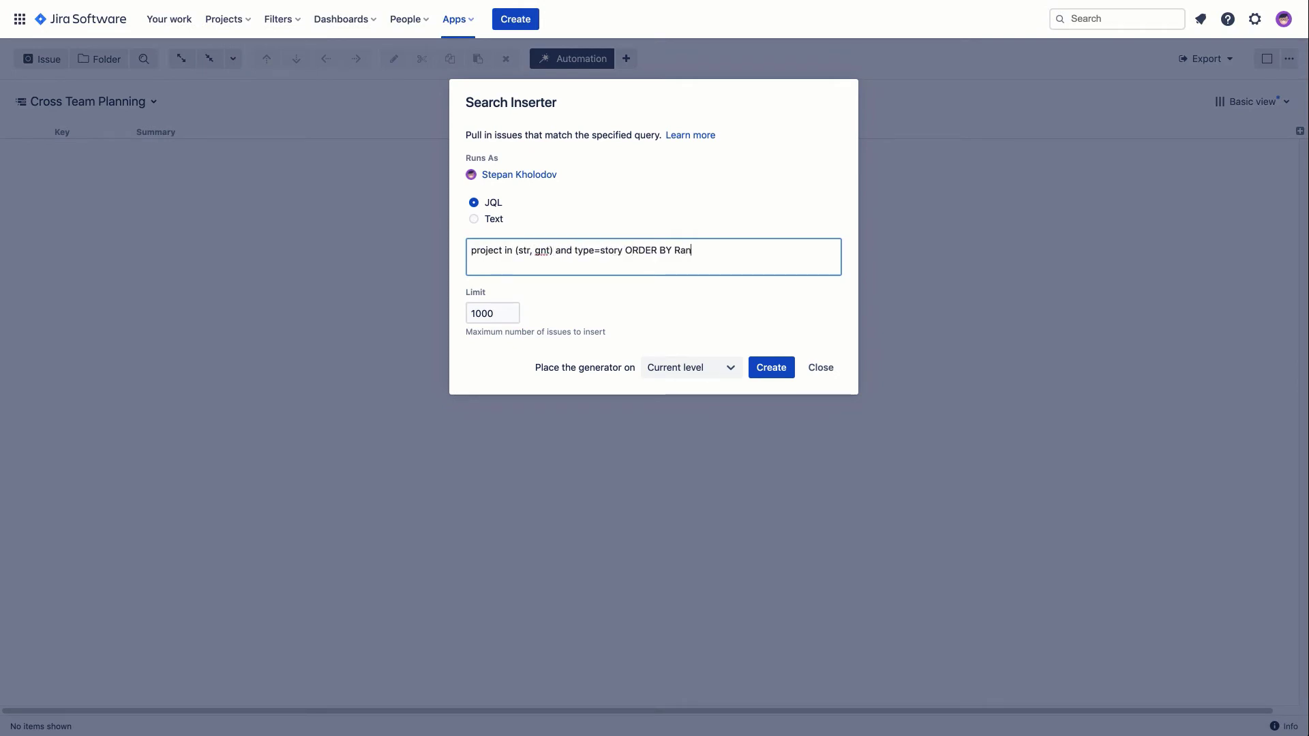
{"action": "left_click", "coordinate": [771, 367]}
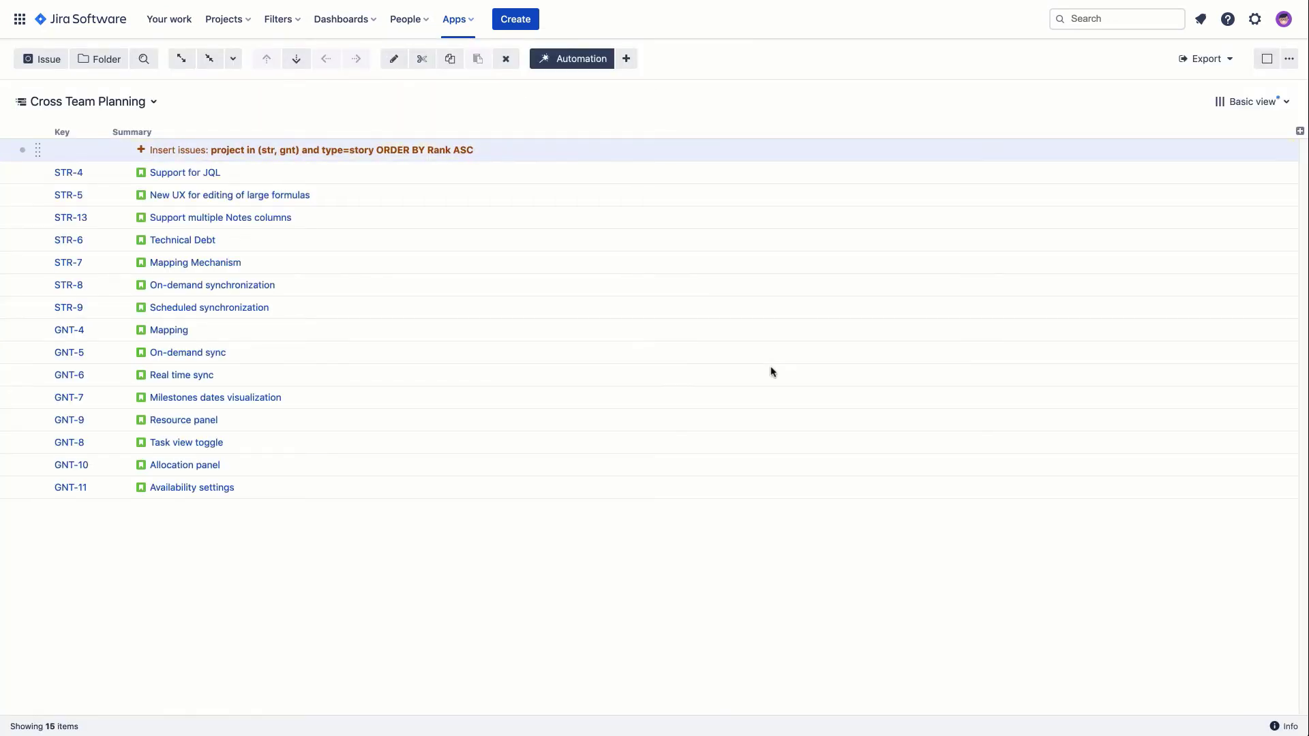
Group the stories by Sprint and expand all sprint and Backlog groups
{"action": "left_click", "coordinate": [626, 59]}
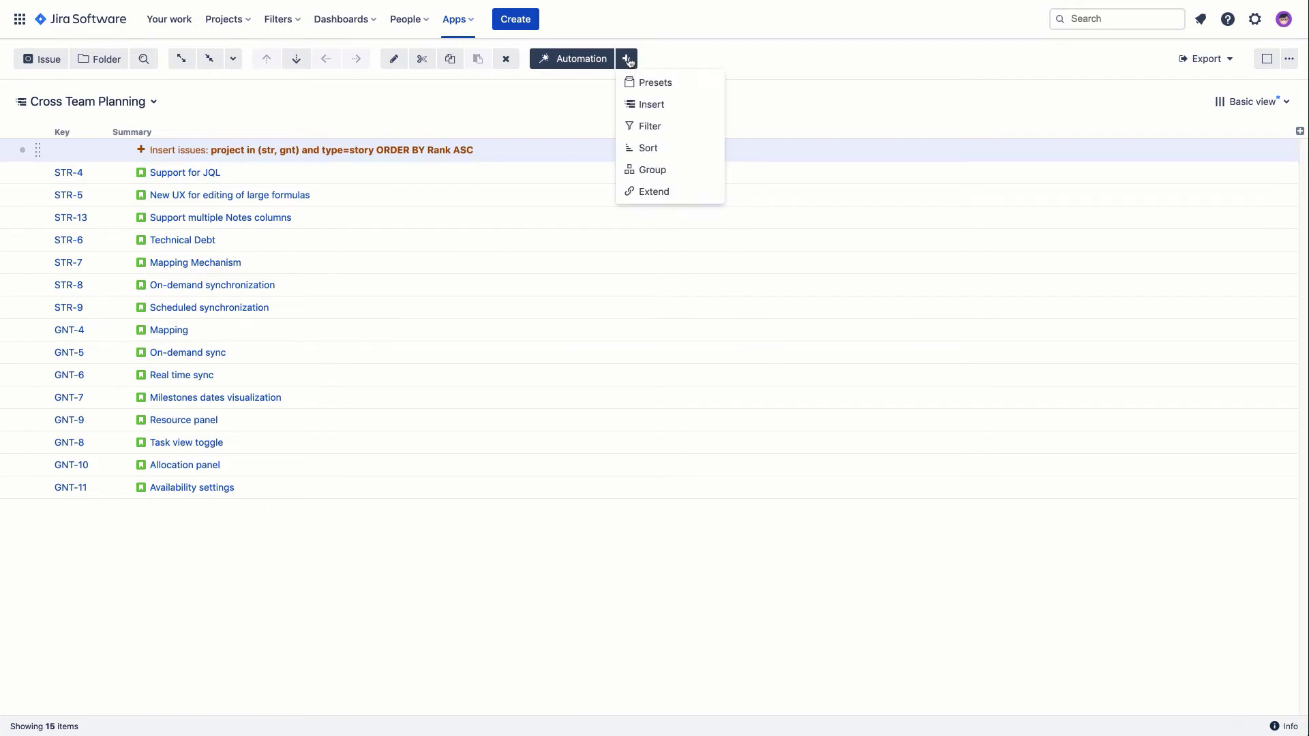
{"action": "left_click", "coordinate": [676, 167]}
{"action": "left_click", "coordinate": [680, 84]}
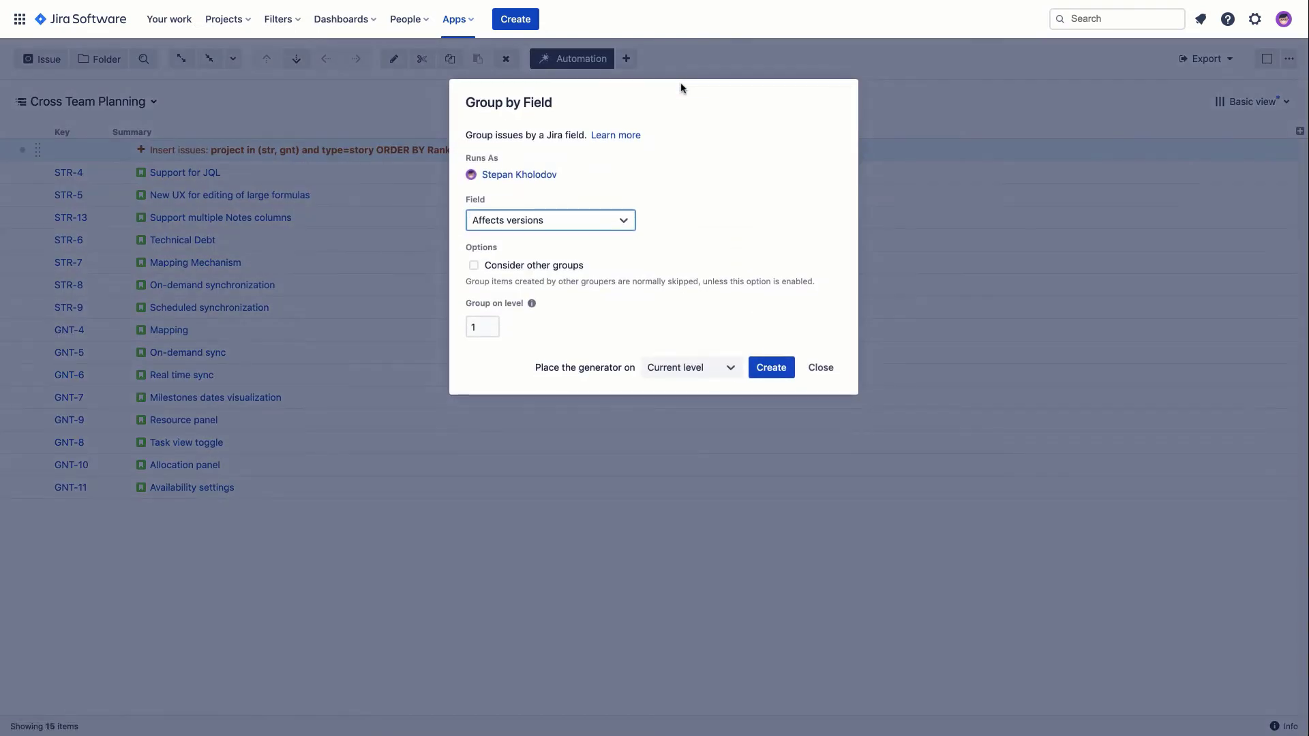
{"action": "type", "text": "sprint"}
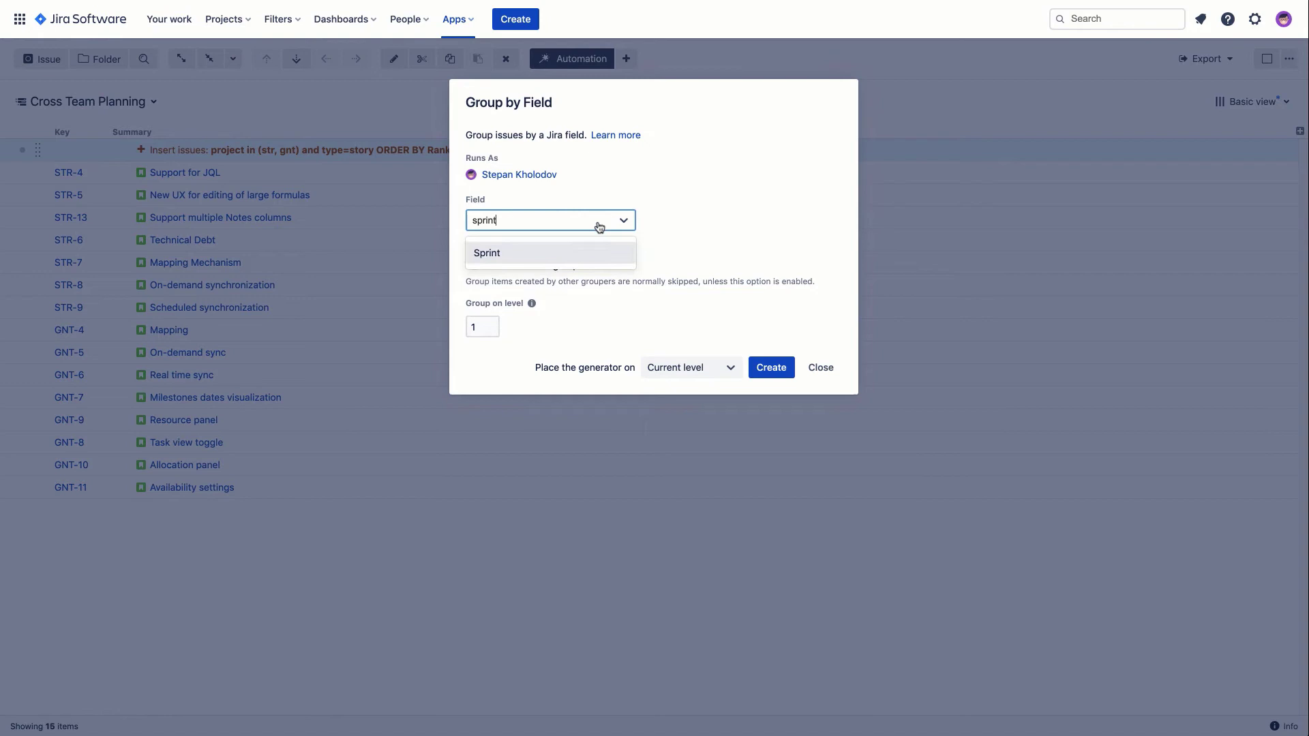
{"action": "left_click", "coordinate": [592, 252]}
{"action": "left_click", "coordinate": [758, 367]}
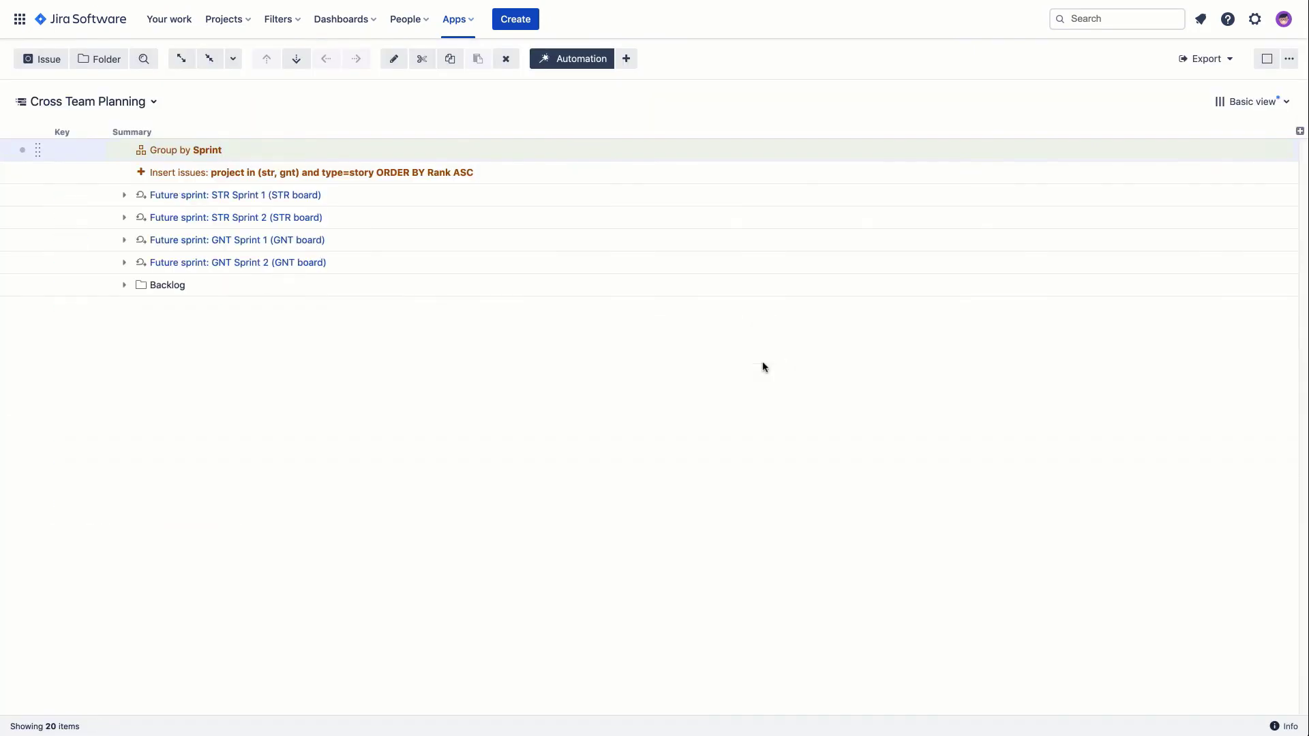
{"action": "left_click", "coordinate": [183, 58]}
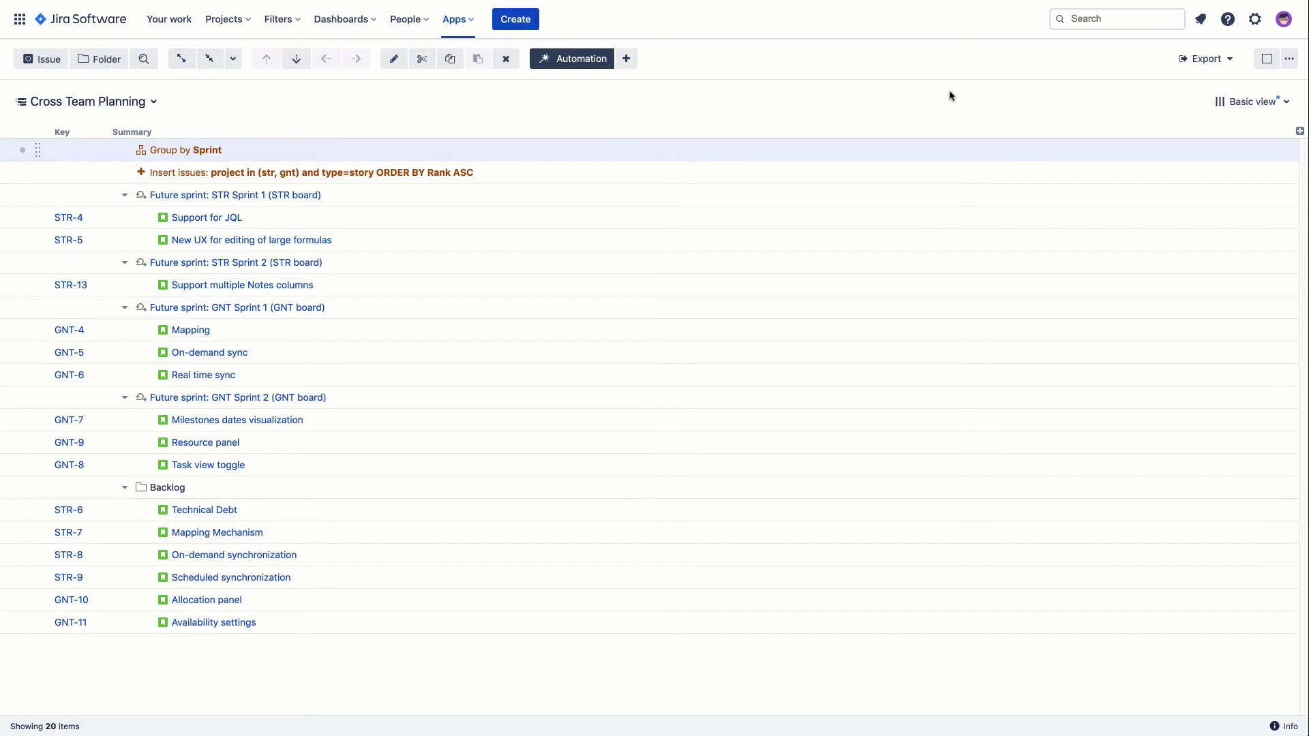
Add the Σ Story Points column to show totals per group
{"action": "left_click", "coordinate": [1301, 131]}
{"action": "type", "text": "story"}
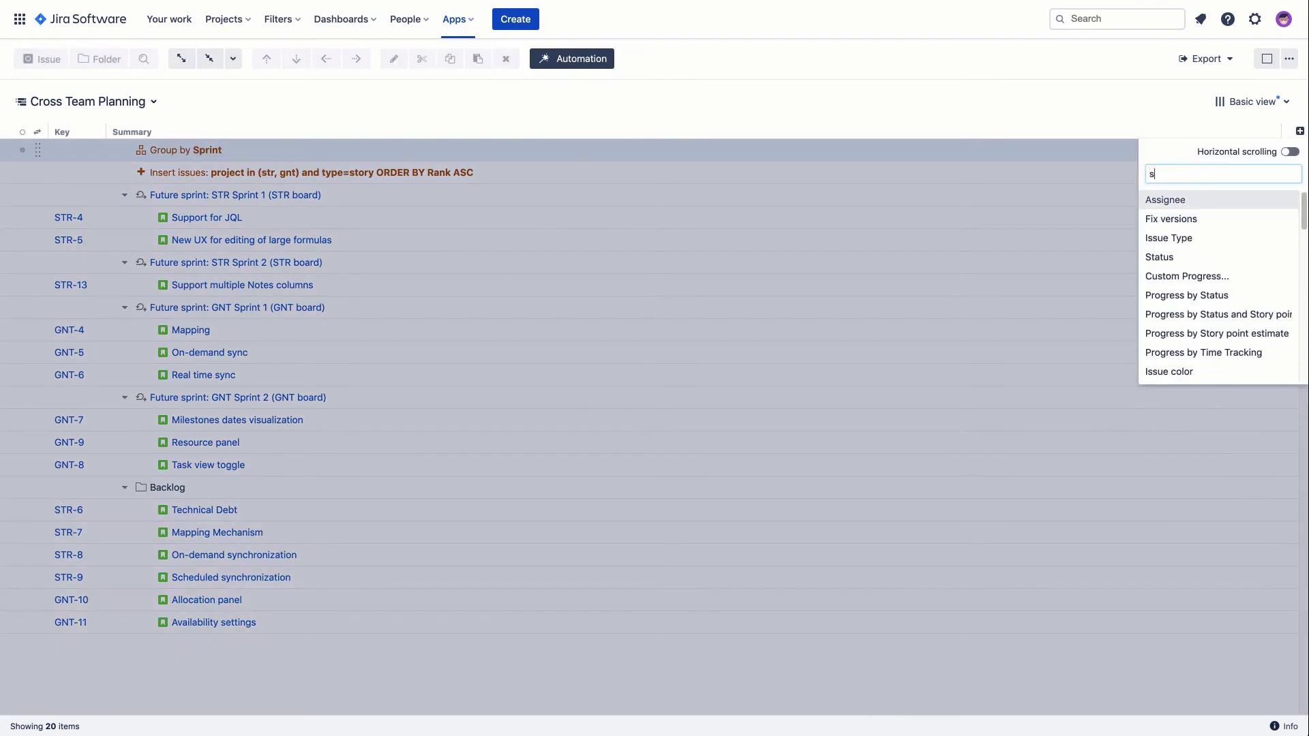
{"action": "left_click", "coordinate": [1215, 295]}
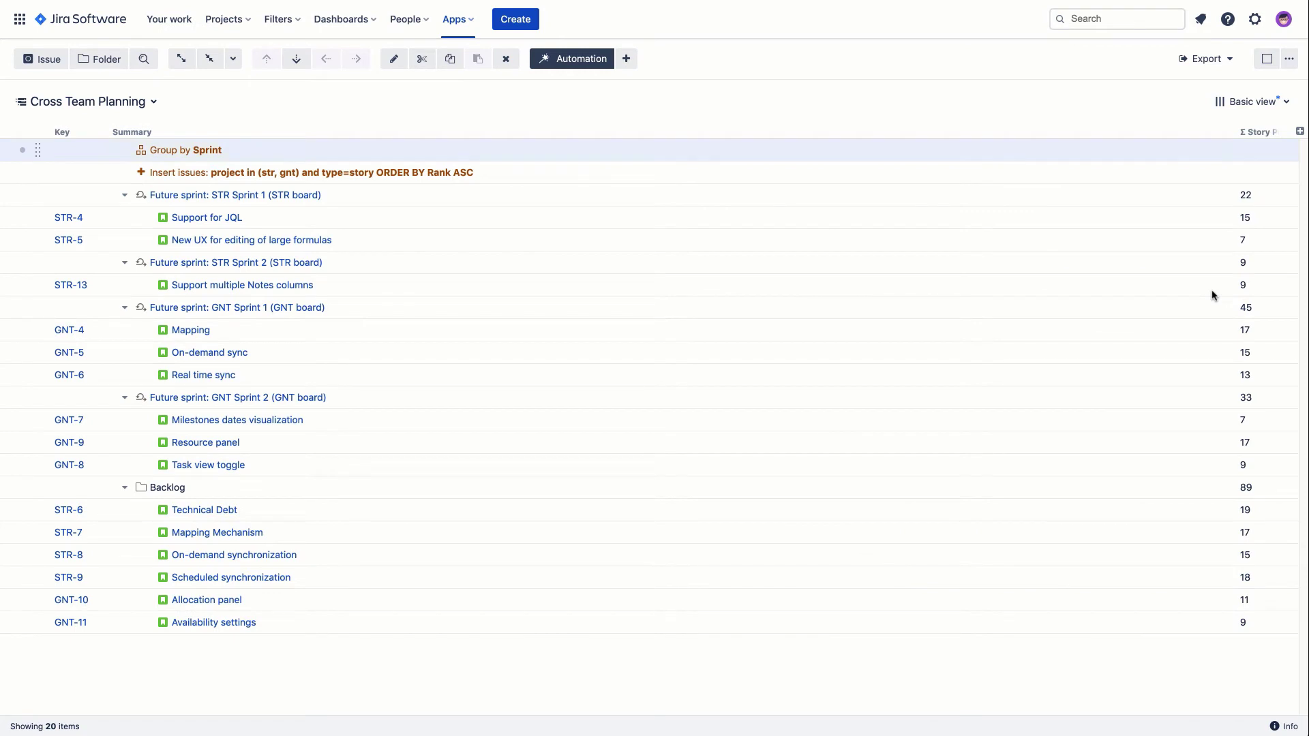
Switch to Double Grid and show Cross Team Planning in Backlog View in the right pane
{"action": "left_click", "coordinate": [1289, 59]}
{"action": "left_click", "coordinate": [1258, 120]}
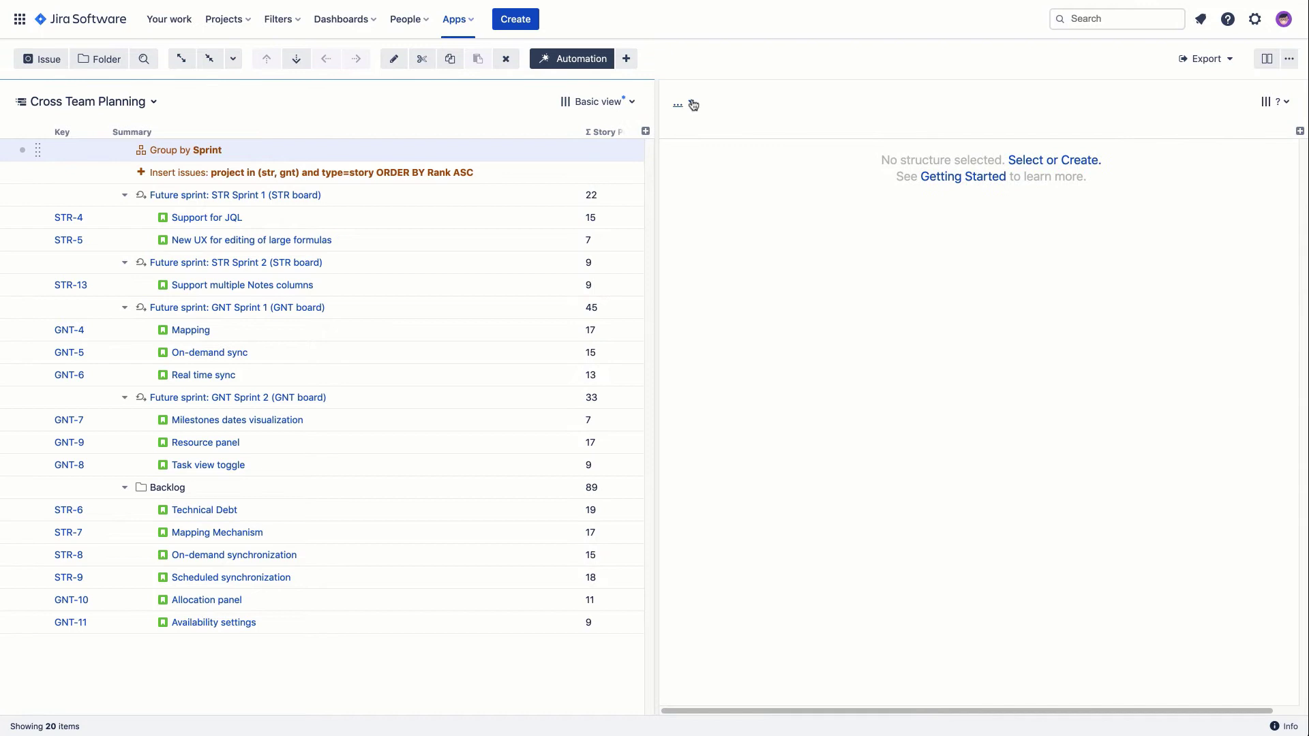
{"action": "left_click", "coordinate": [687, 104]}
{"action": "left_click", "coordinate": [651, 176]}
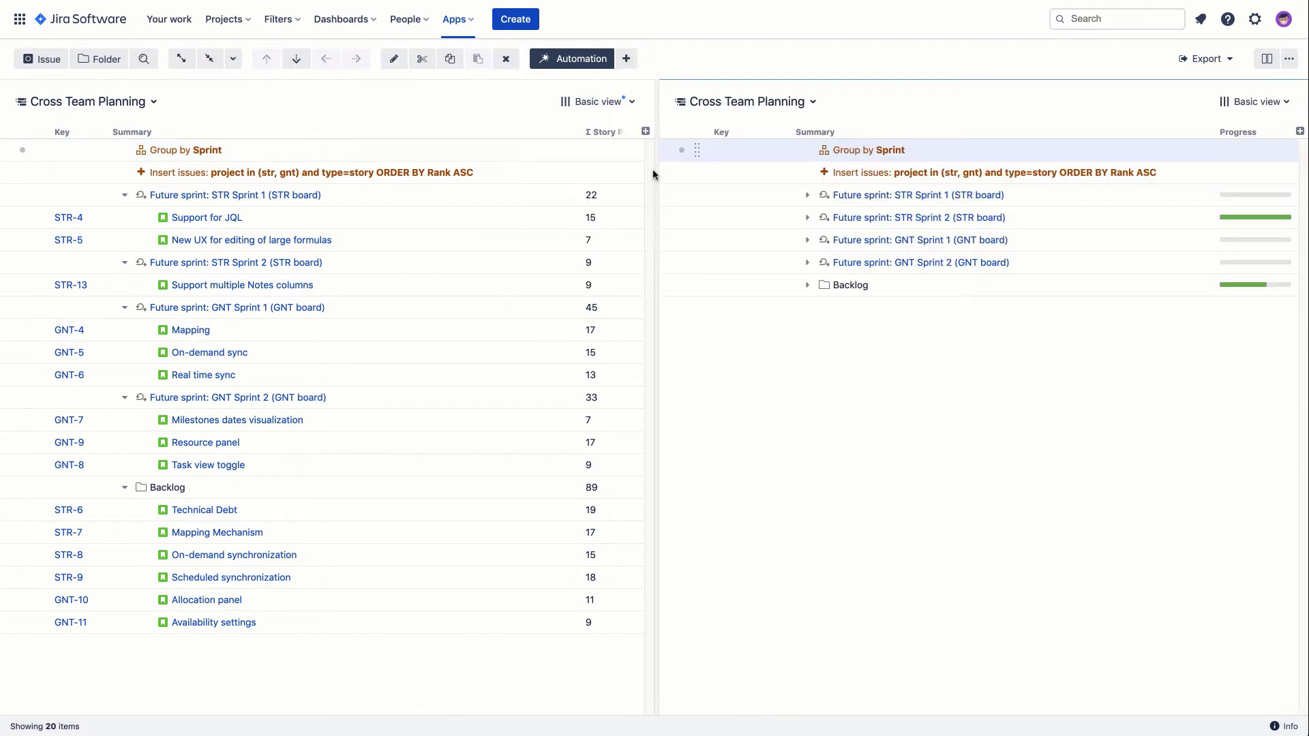
{"action": "left_click", "coordinate": [1274, 102]}
{"action": "left_click", "coordinate": [1155, 266]}
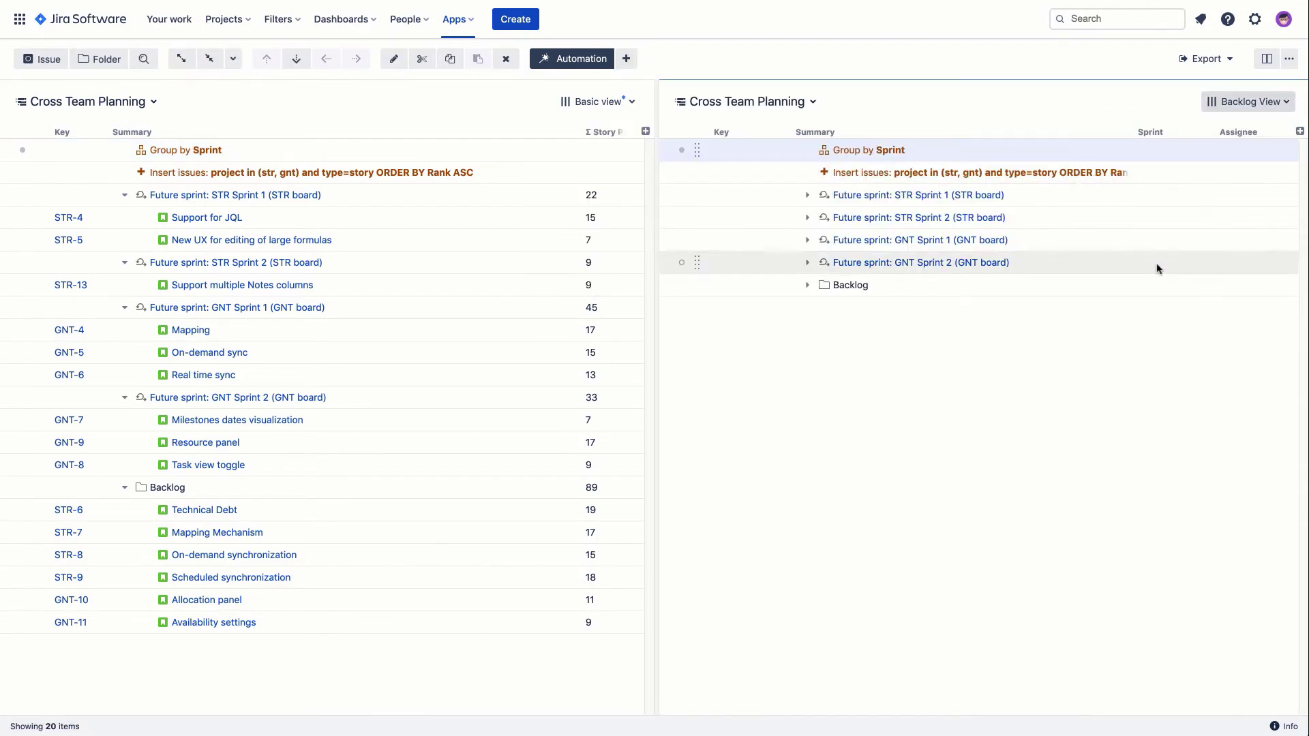
Move STR-6 Technical Debt from Backlog into STR Sprint 1
{"action": "left_click", "coordinate": [805, 286]}
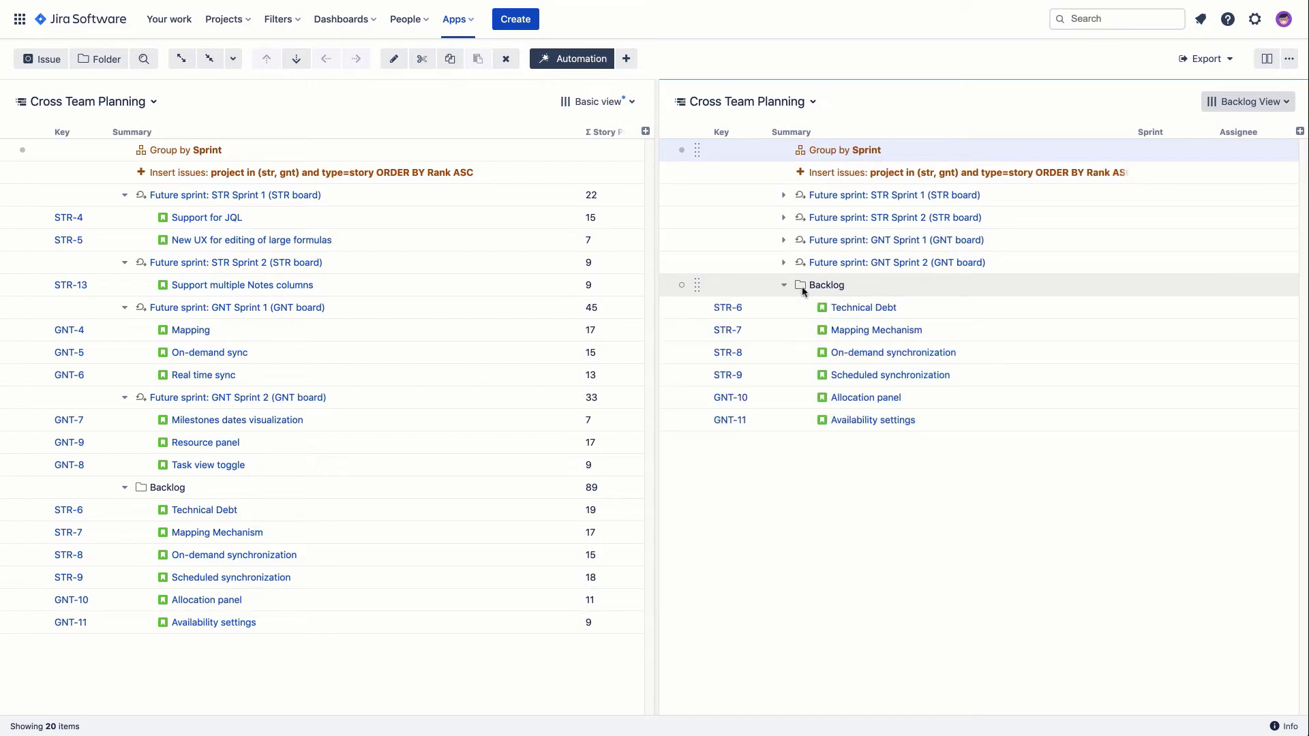
{"action": "left_click", "coordinate": [1154, 304]}
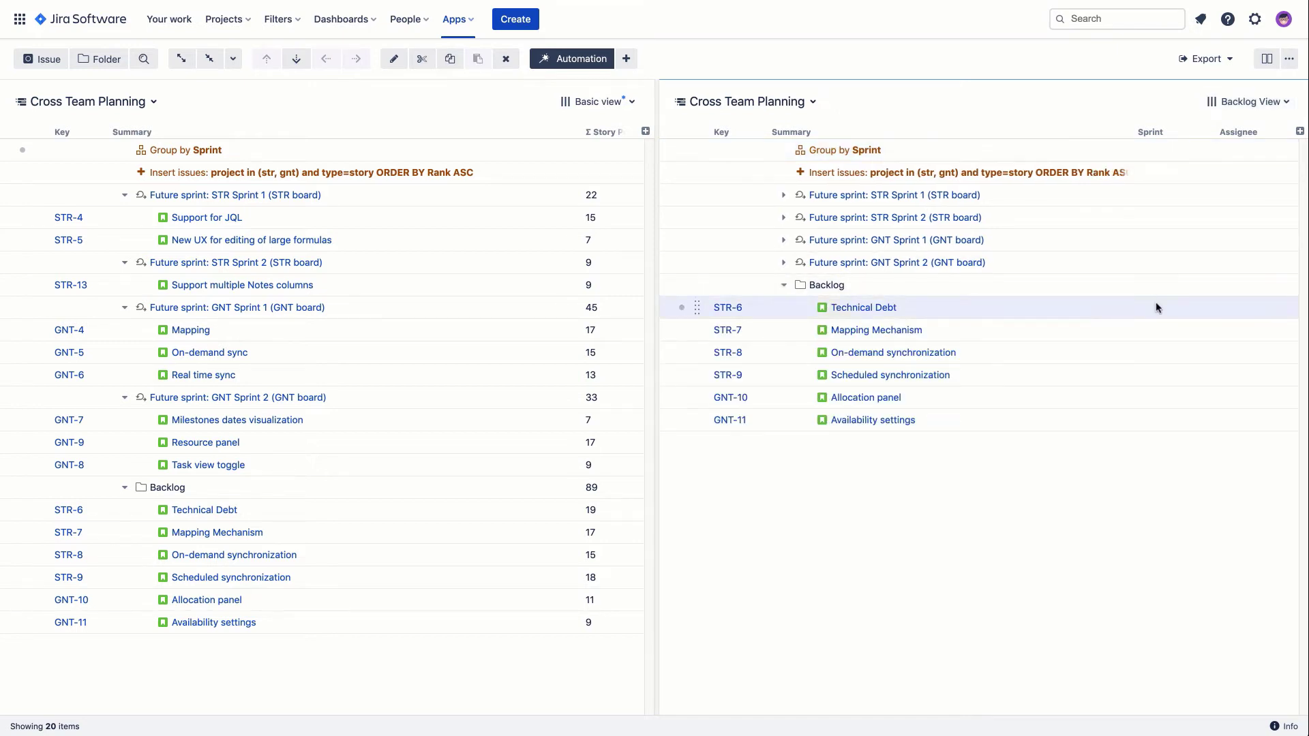
{"action": "left_click", "coordinate": [1157, 307]}
{"action": "left_click", "coordinate": [1162, 358]}
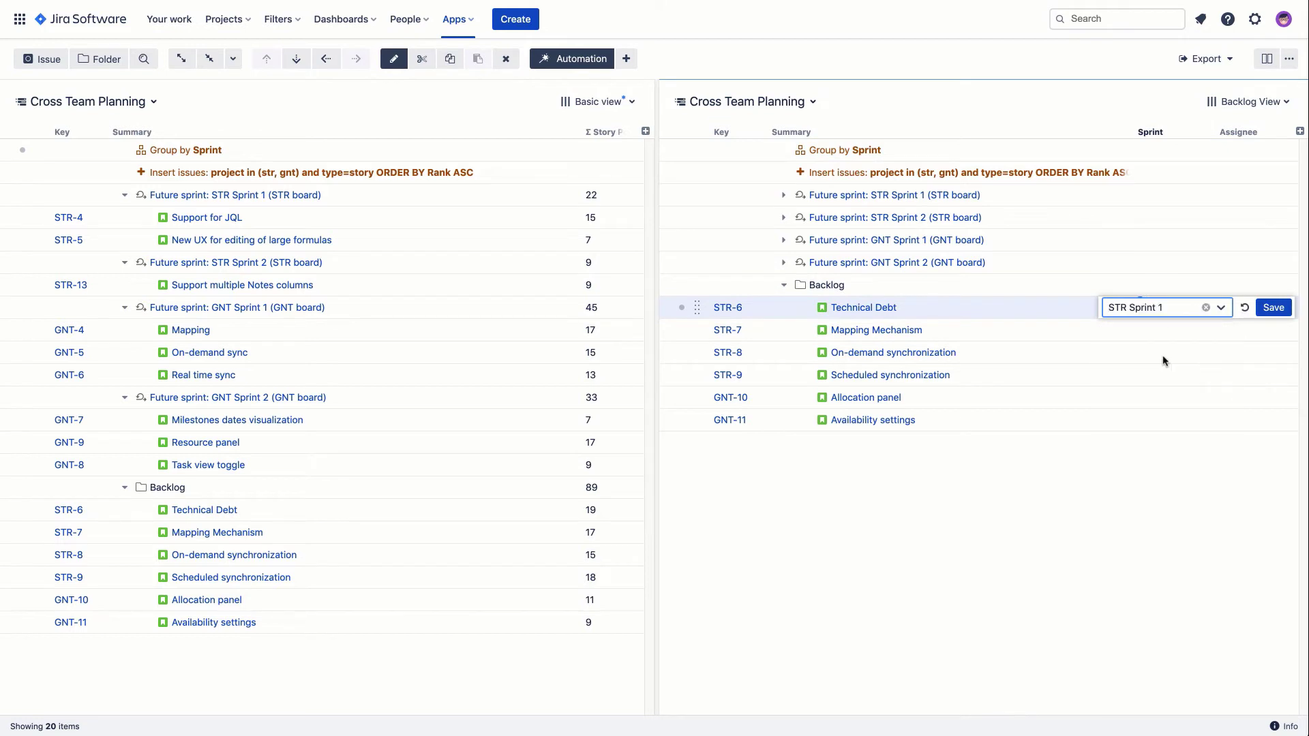
{"action": "left_click", "coordinate": [1273, 307]}
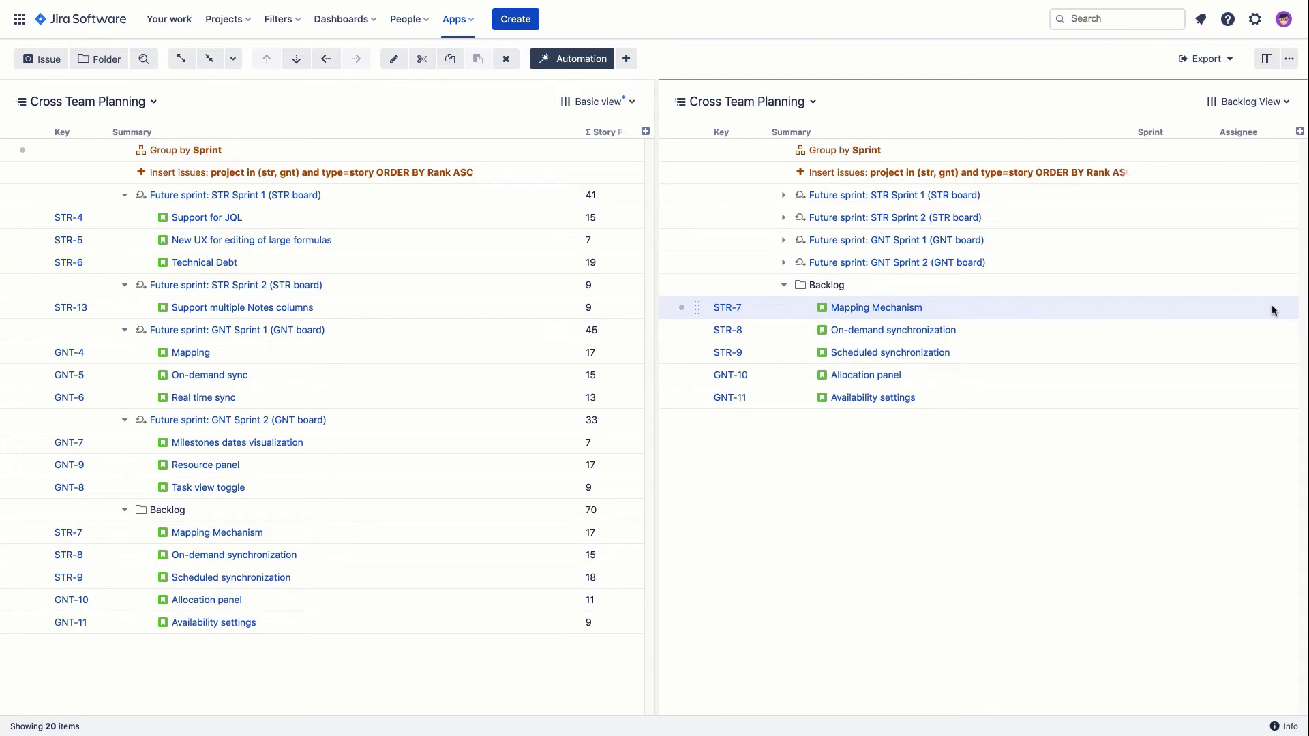
Add a Group by Assignee rule and place Group by Sprint above it so assignees nest within sprints
{"action": "left_click", "coordinate": [447, 158]}
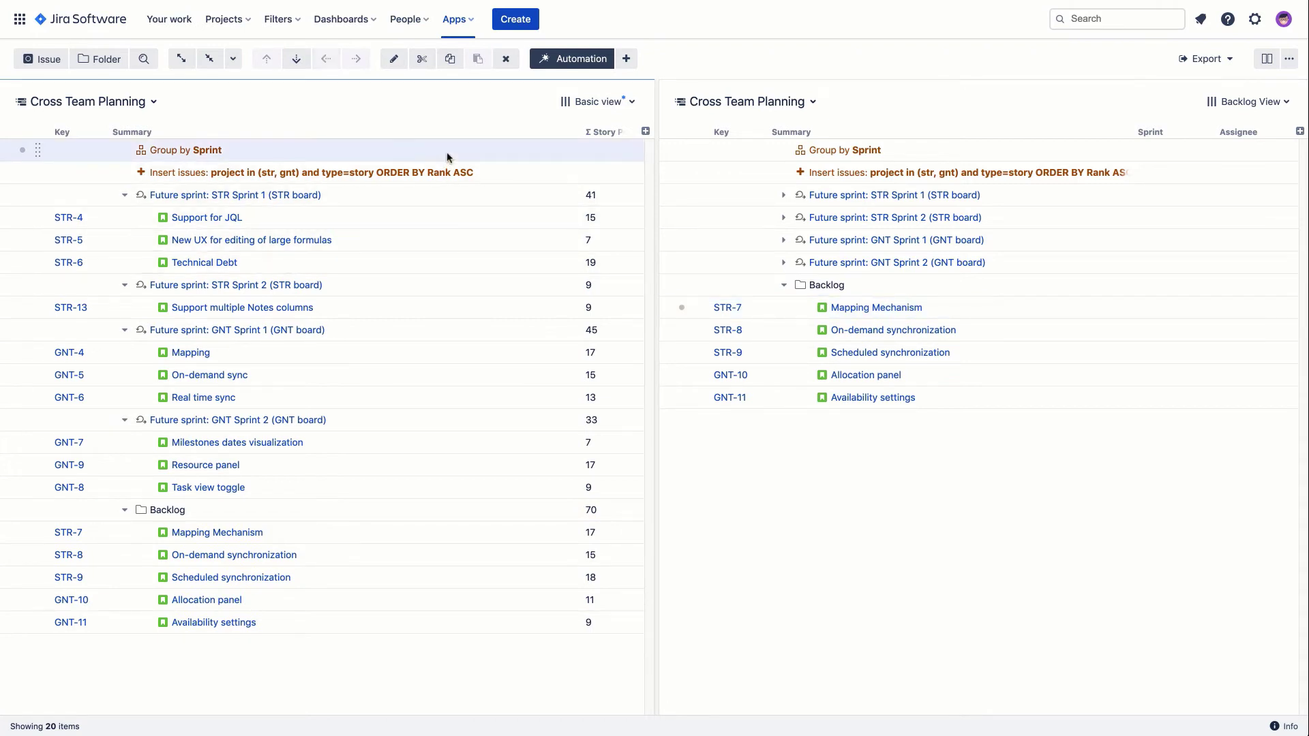
{"action": "left_click", "coordinate": [625, 58]}
{"action": "left_click", "coordinate": [667, 168]}
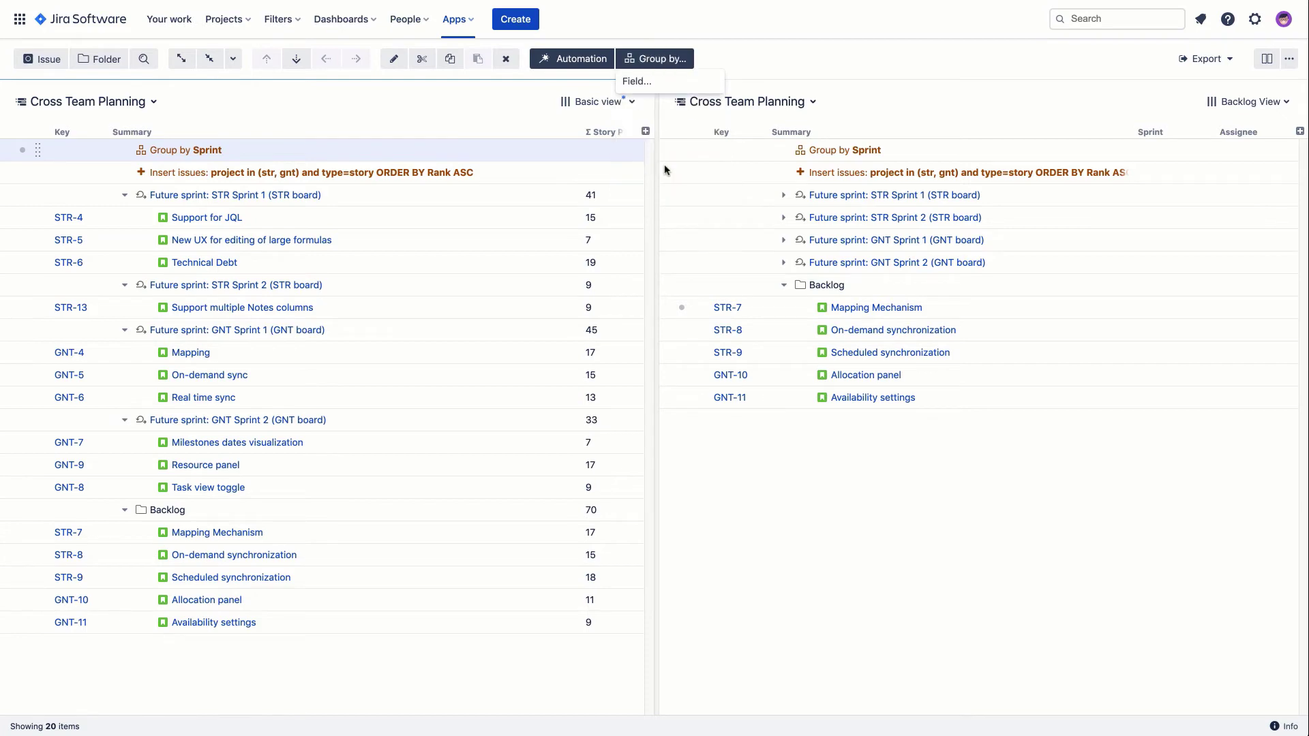
{"action": "left_click", "coordinate": [641, 82]}
{"action": "type", "text": "a"}
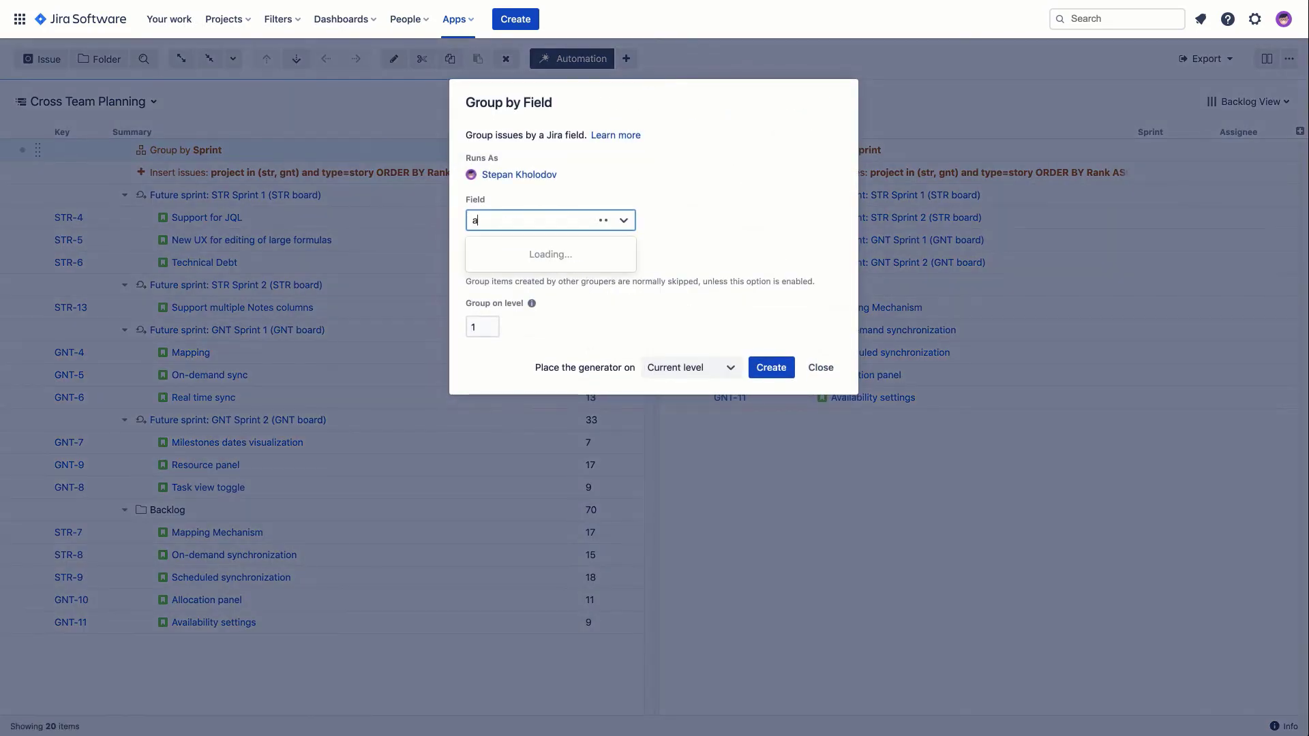
{"action": "type", "text": "ssignee"}
{"action": "left_click", "coordinate": [543, 252]}
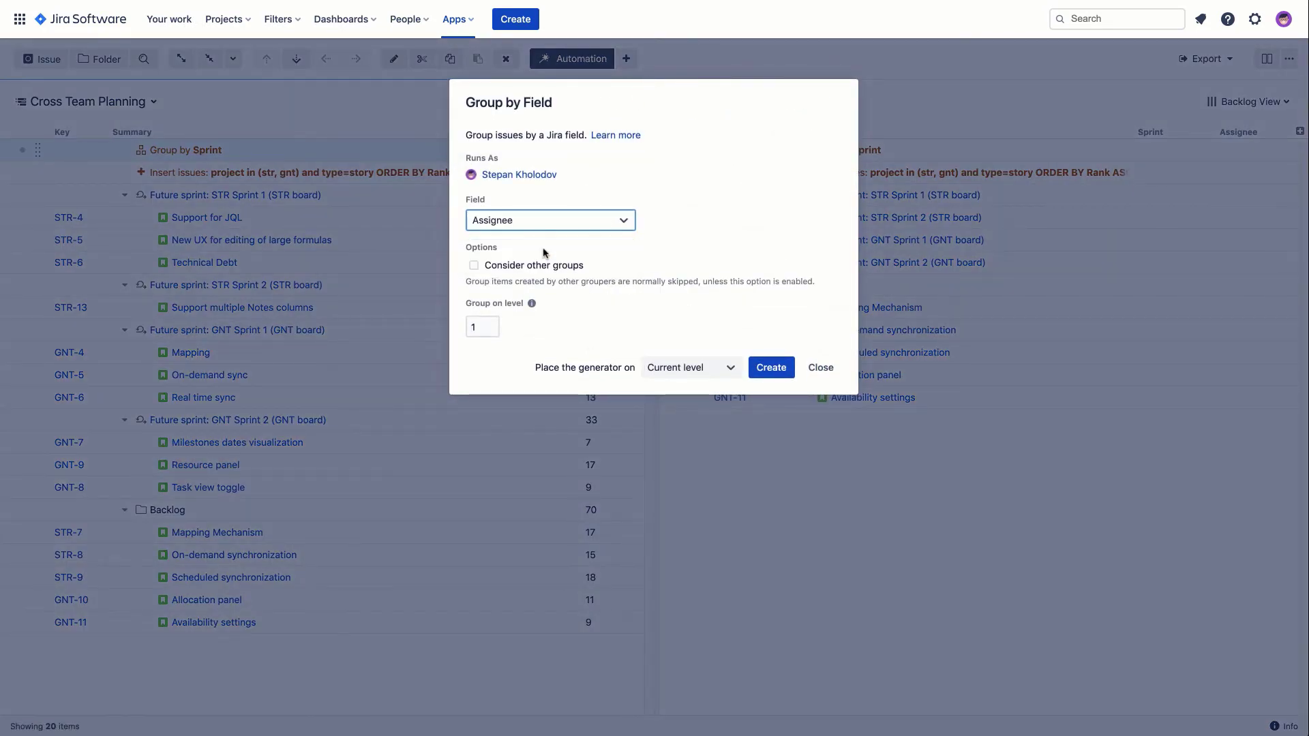
{"action": "left_click", "coordinate": [764, 370]}
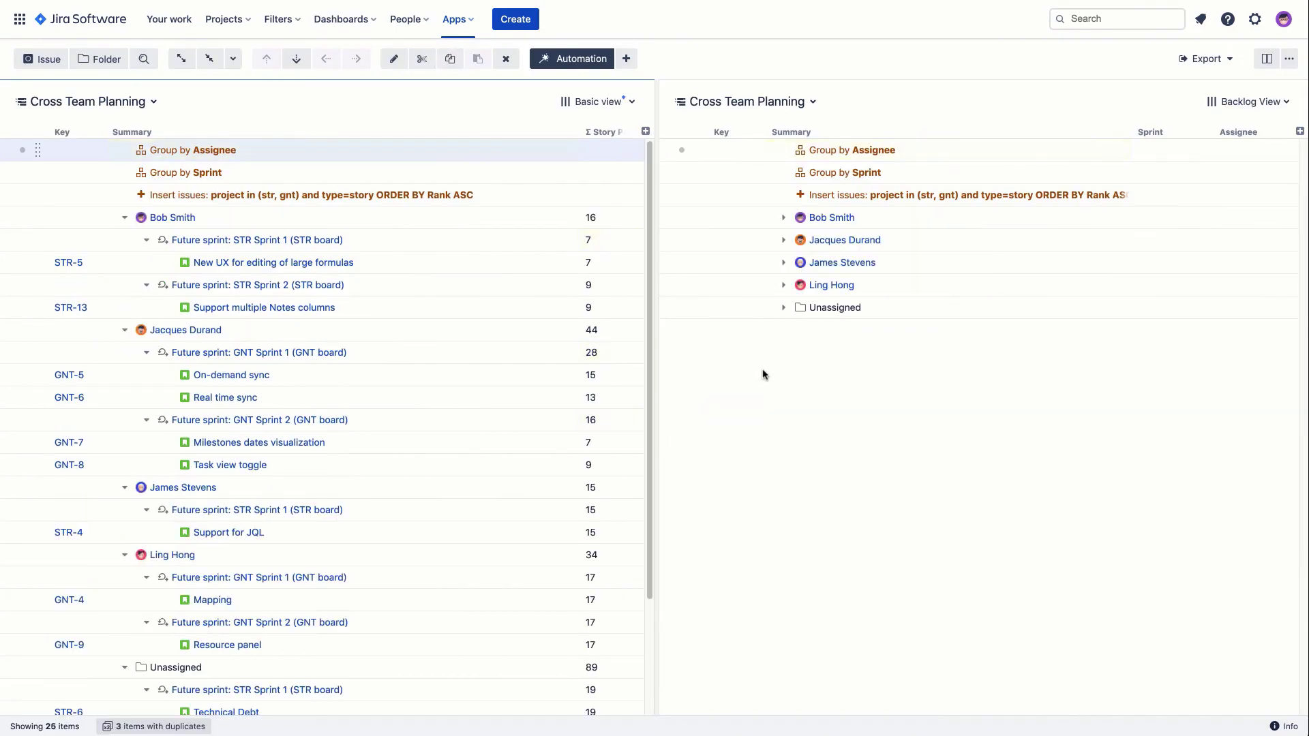
{"action": "left_click_drag", "start_coordinate": [38, 171], "coordinate": [35, 146]}
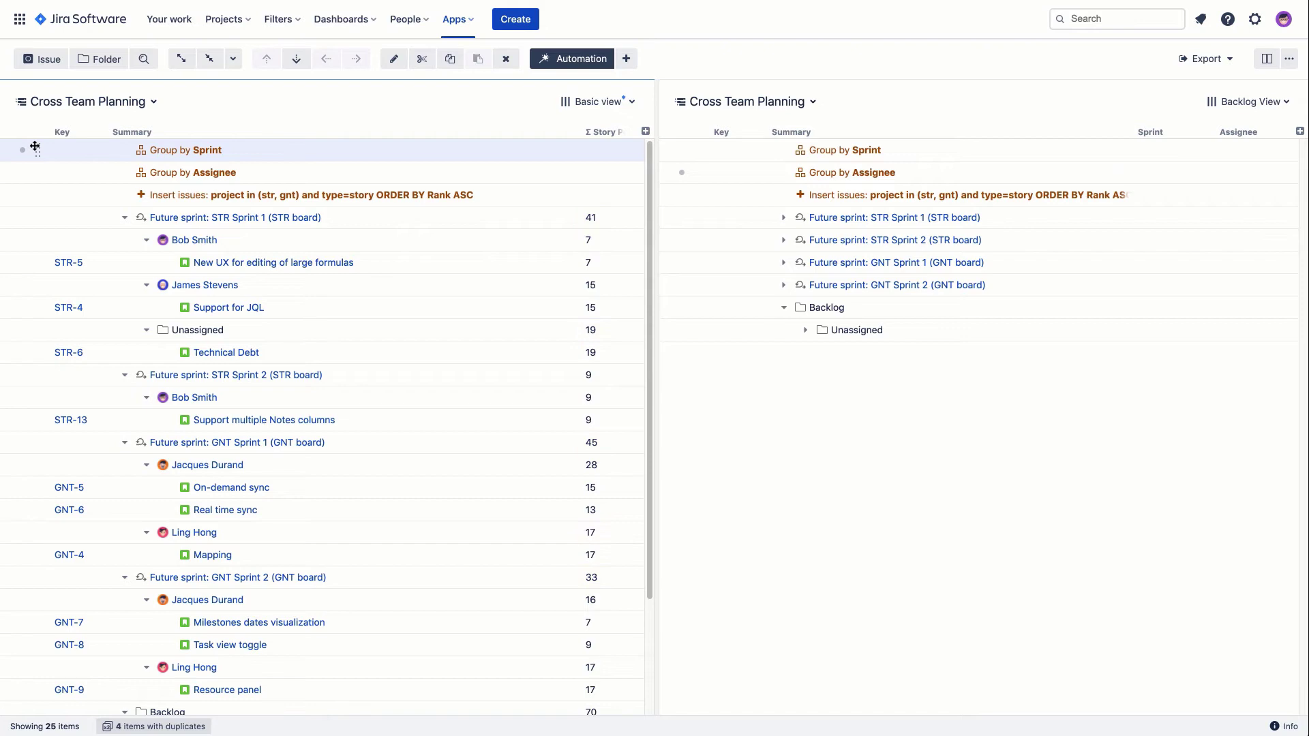
Add a Group by Fix versions rule above the sprint and assignee groupings
{"action": "left_click", "coordinate": [626, 59]}
{"action": "left_click", "coordinate": [659, 171]}
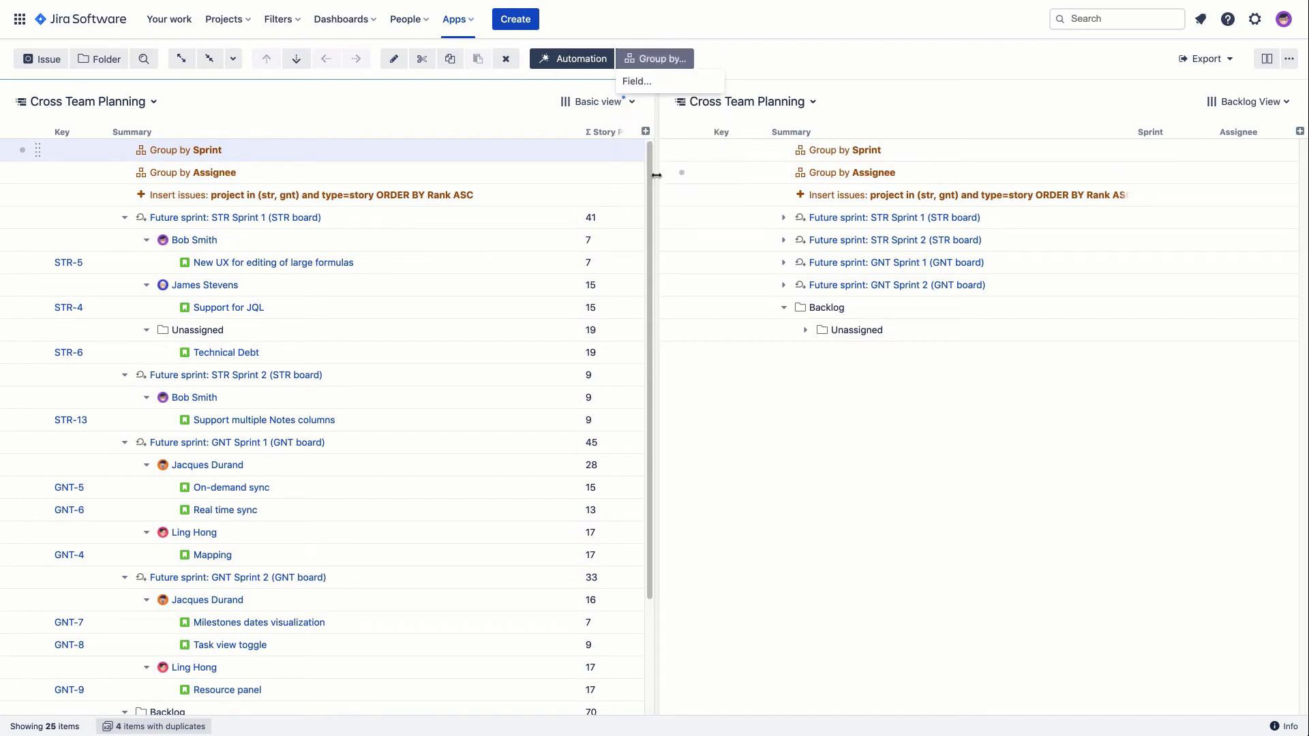
{"action": "left_click", "coordinate": [637, 81]}
{"action": "type", "text": "version"}
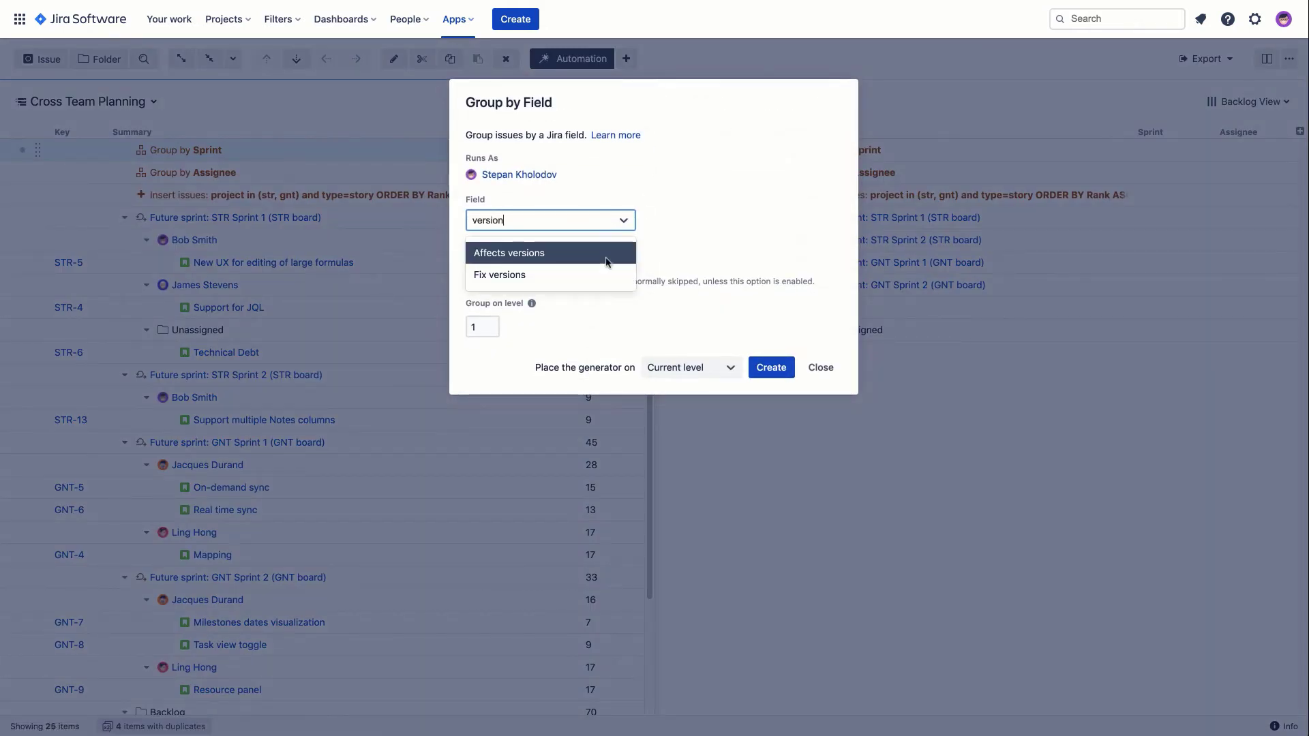
{"action": "left_click", "coordinate": [600, 277]}
{"action": "left_click", "coordinate": [777, 373]}
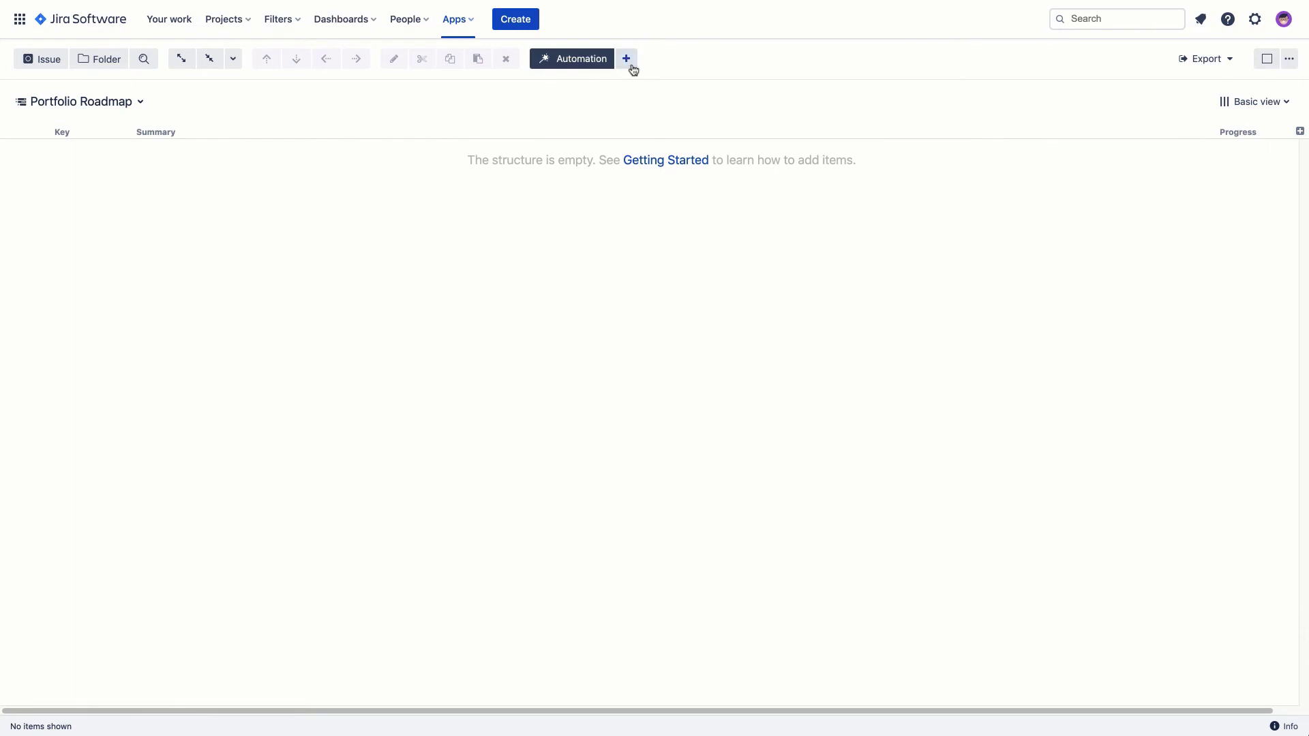
Insert issues with JQL 'type in (initiative, milestone)'
{"action": "left_click", "coordinate": [626, 59]}
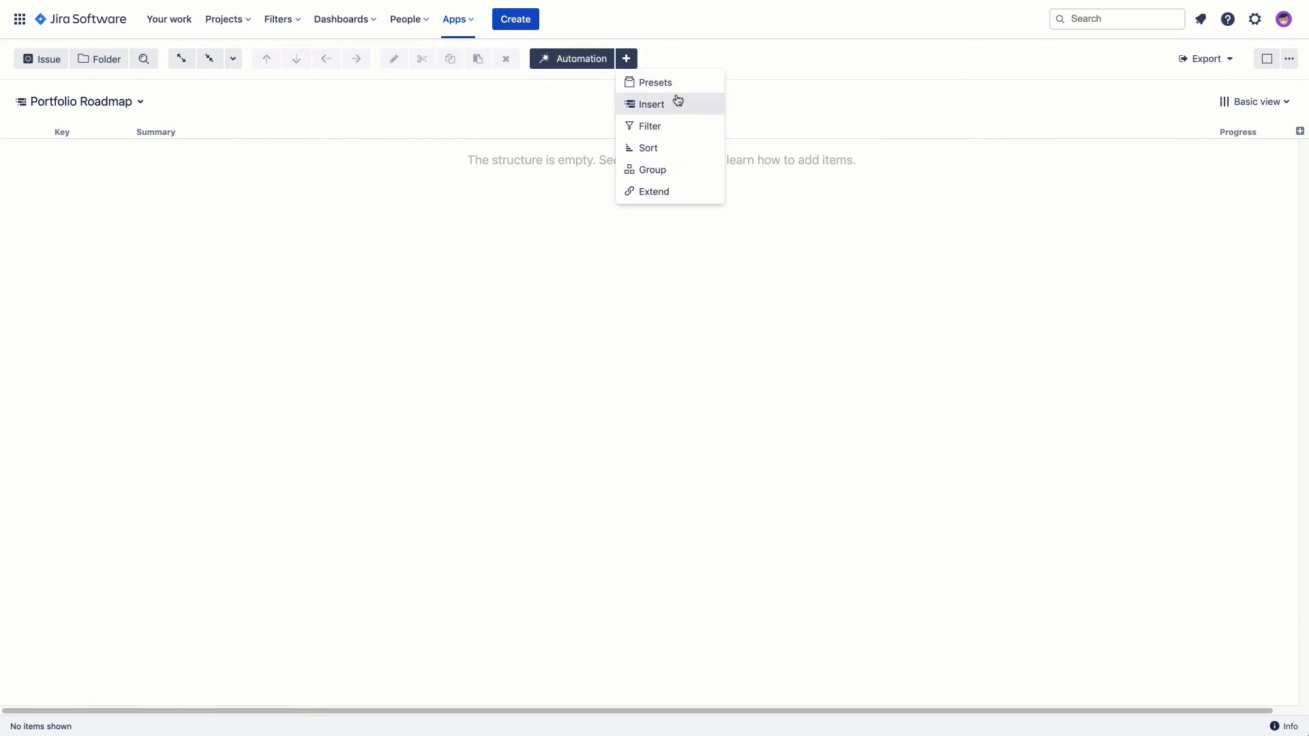
{"action": "left_click", "coordinate": [678, 102]}
{"action": "left_click", "coordinate": [707, 116]}
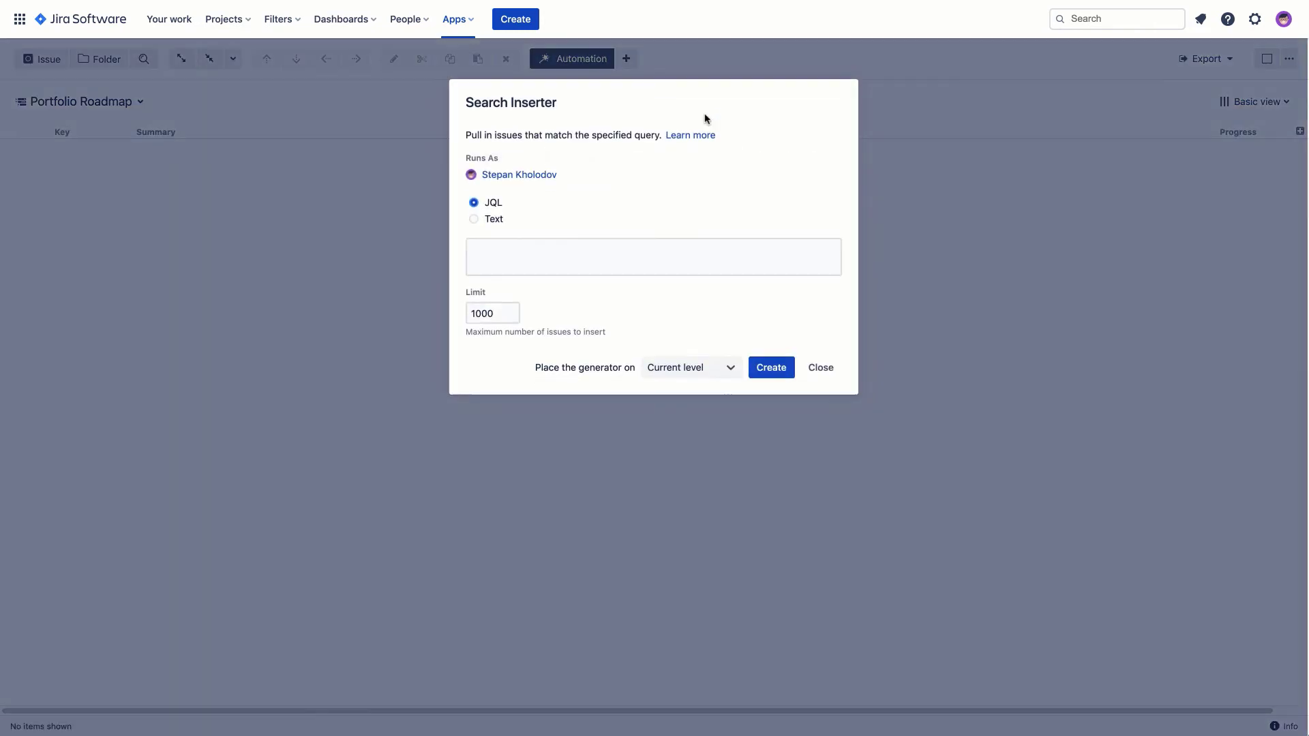
{"action": "left_click", "coordinate": [647, 260]}
{"action": "type", "text": "type in (initiative, milestone)"}
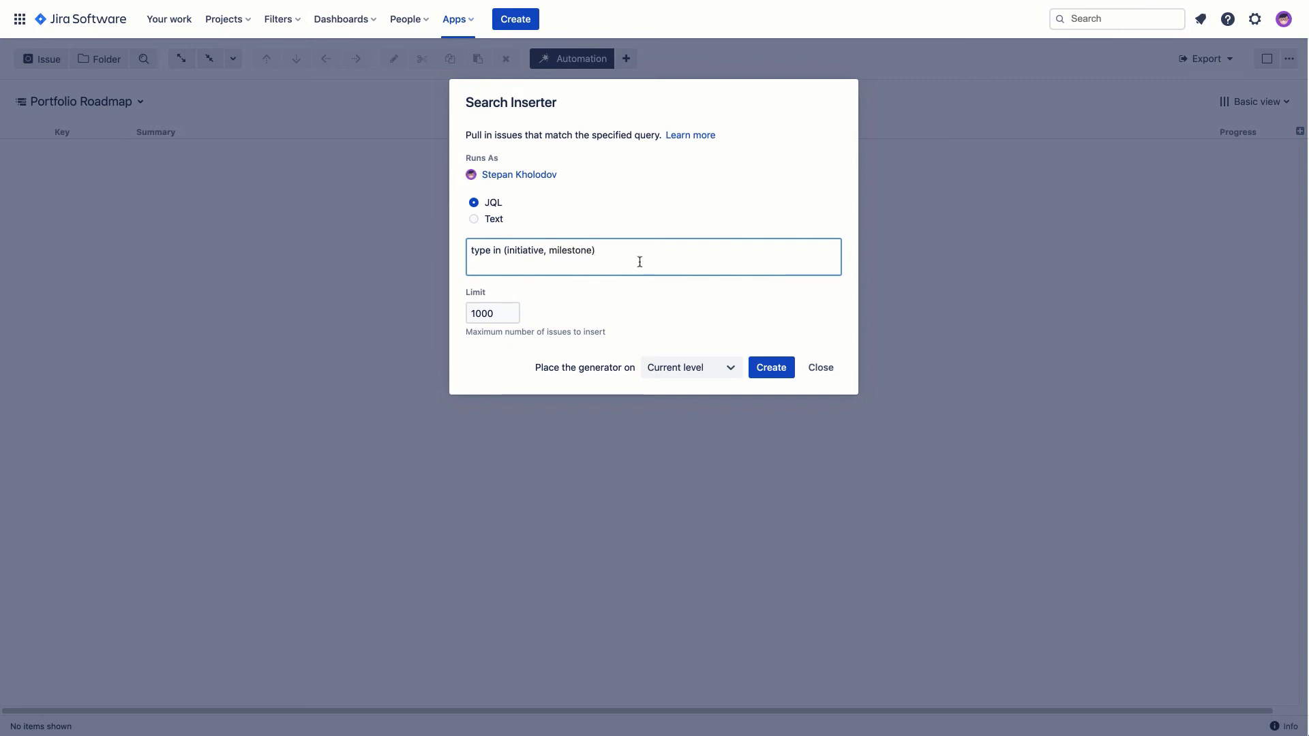
{"action": "left_click", "coordinate": [768, 367]}
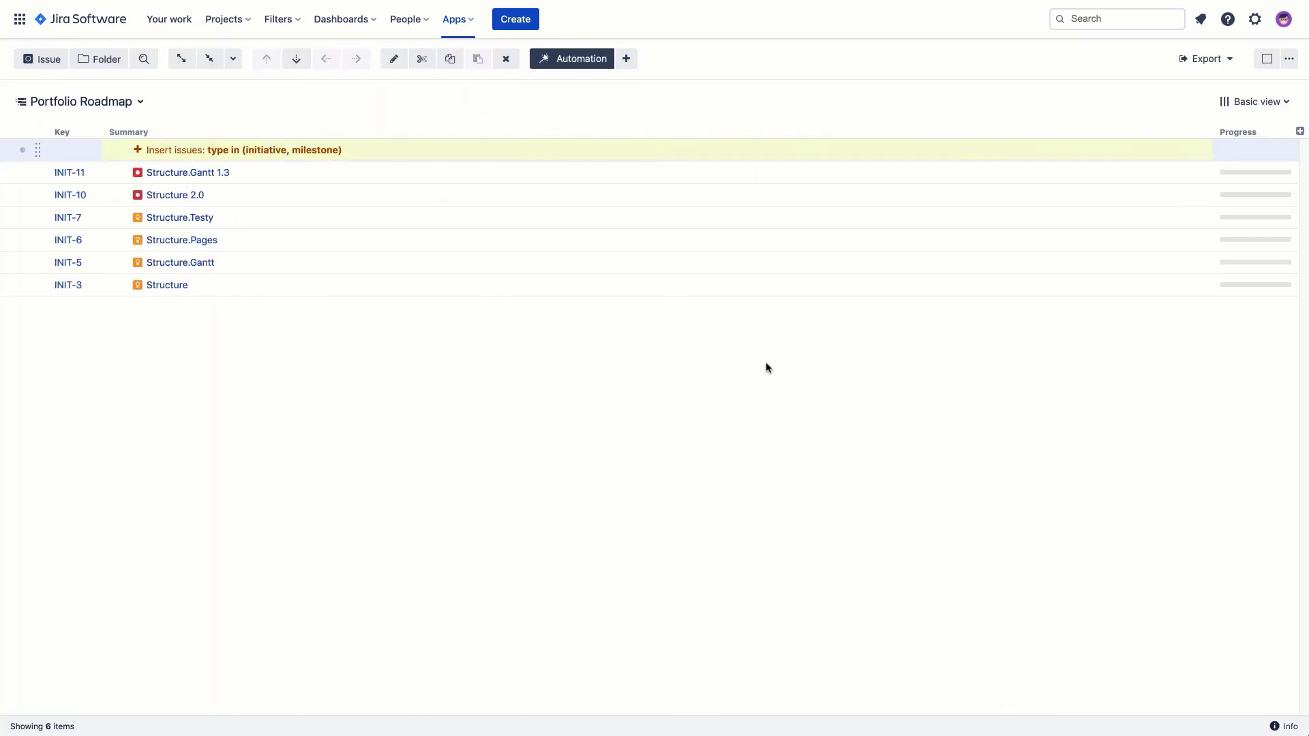
Extend the structure with Implements-linked issues, using 'is implemented by' as children
{"action": "left_click", "coordinate": [627, 60]}
{"action": "left_click", "coordinate": [682, 191]}
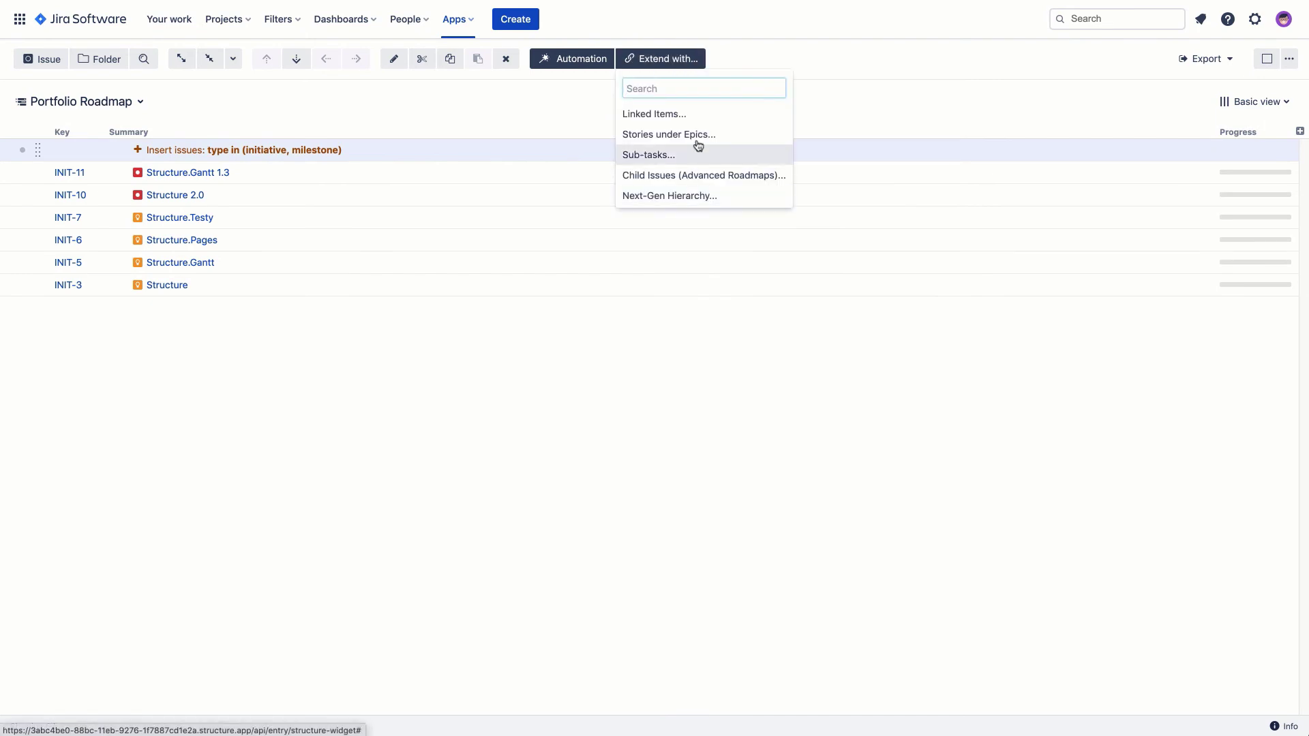
{"action": "left_click", "coordinate": [713, 117]}
{"action": "left_click", "coordinate": [617, 220]}
{"action": "left_click", "coordinate": [545, 319]}
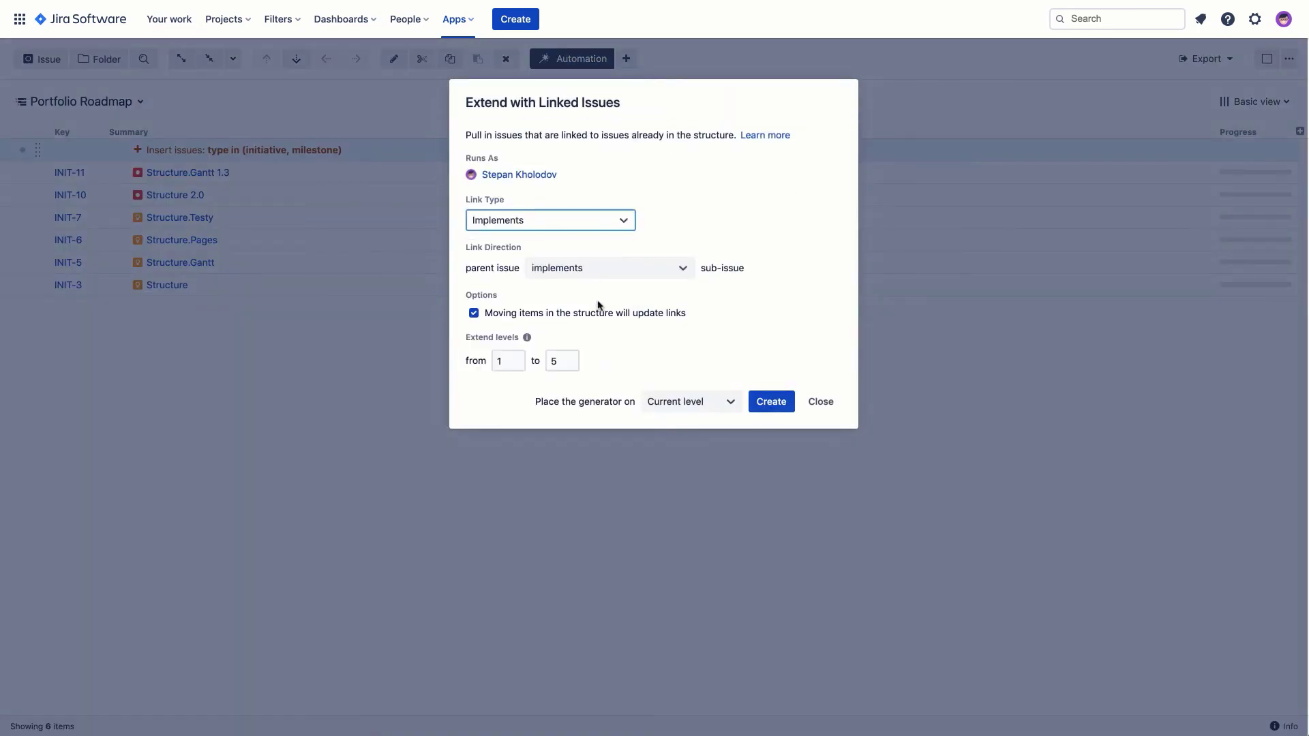
{"action": "left_click", "coordinate": [613, 268]}
{"action": "left_click", "coordinate": [612, 321]}
{"action": "left_click", "coordinate": [771, 401]}
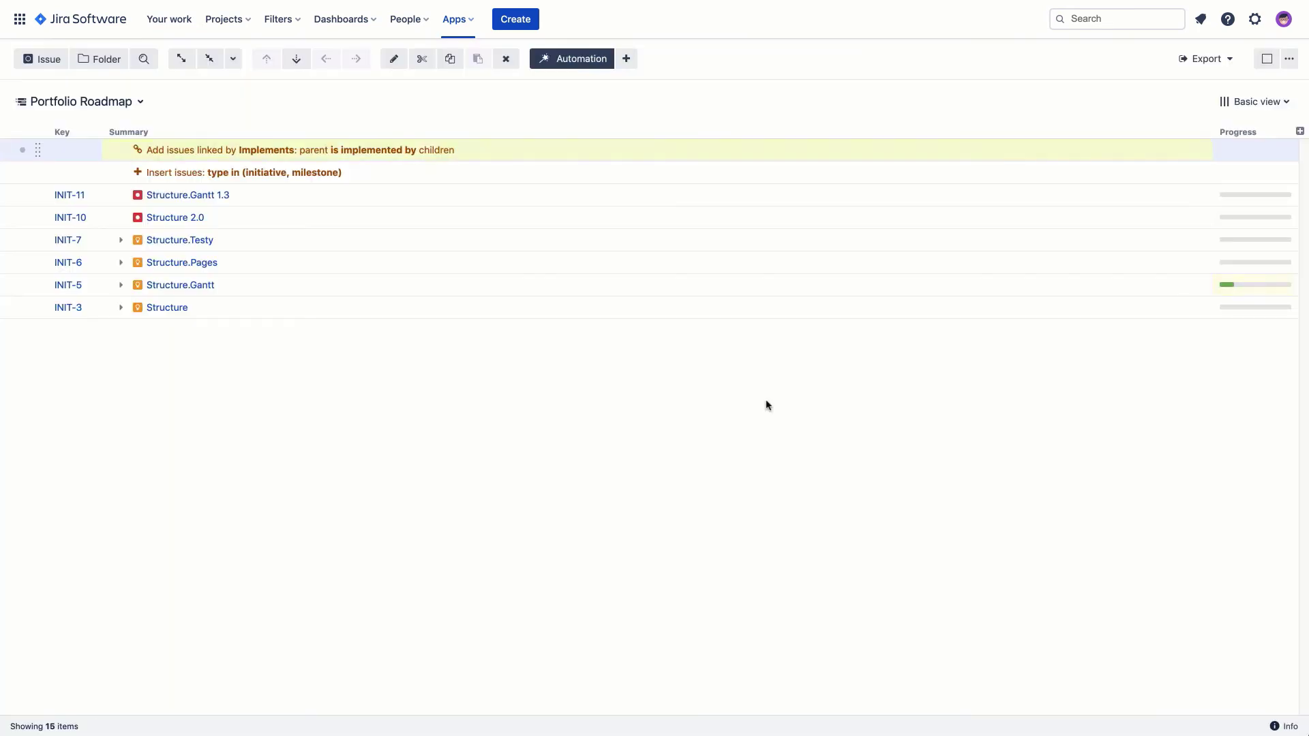
Expand all initiatives to show their epics and bring up the sort-by-field settings
{"action": "left_click", "coordinate": [182, 59]}
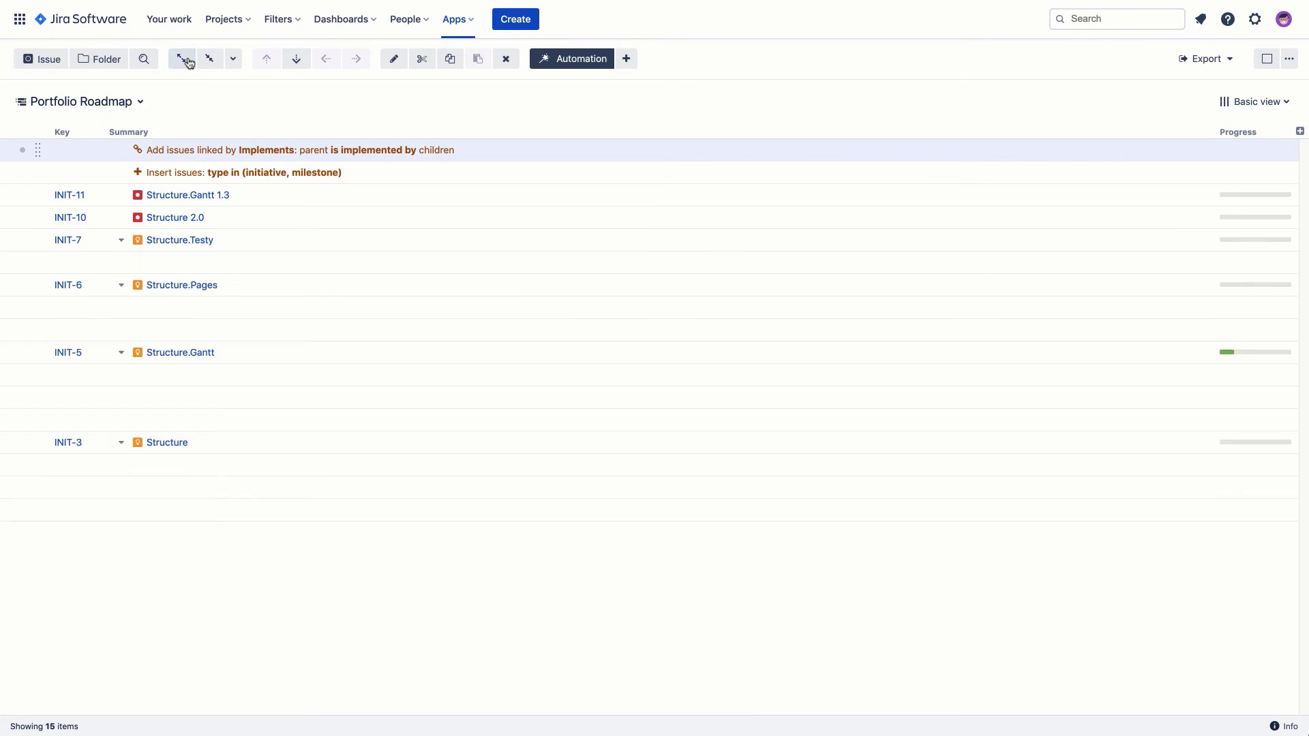
{"action": "left_click", "coordinate": [625, 58]}
{"action": "left_click", "coordinate": [675, 143]}
Sort the roadmap by Rank and switch to the Gantt View column set
{"action": "left_click", "coordinate": [678, 90]}
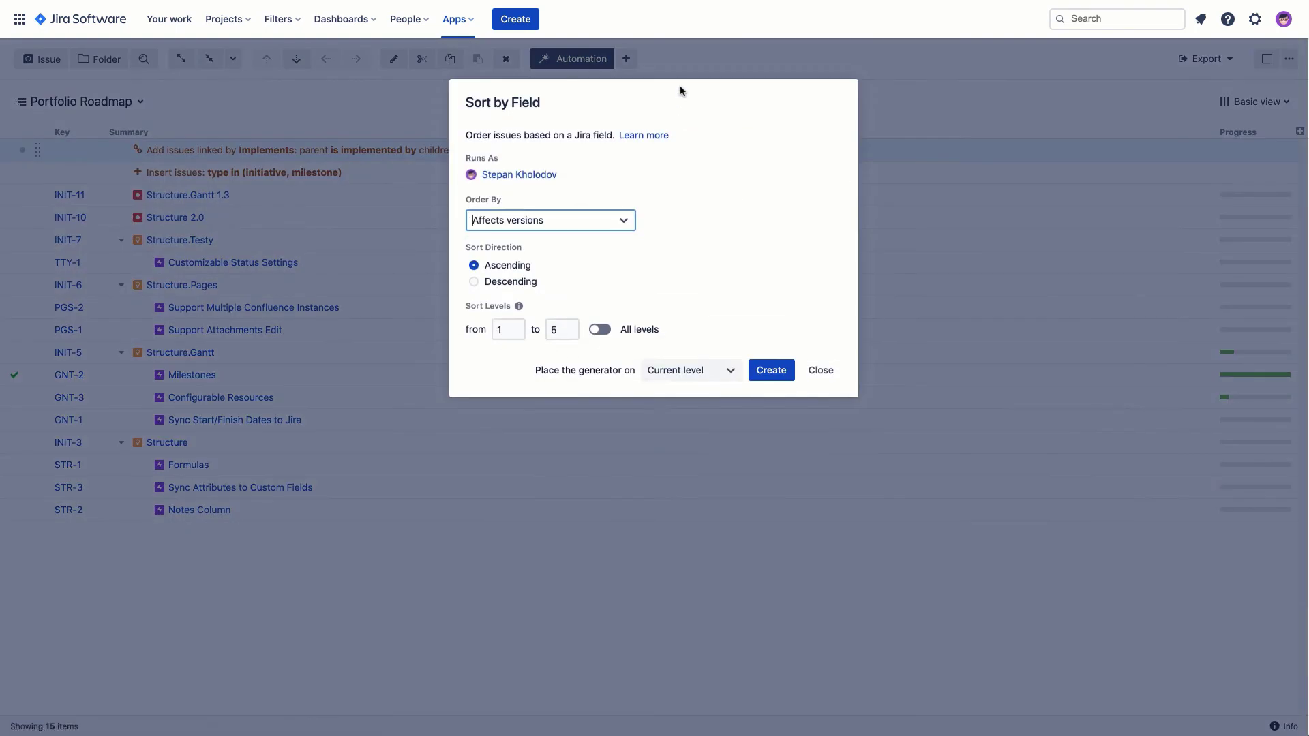
{"action": "type", "text": "rank"}
{"action": "left_click", "coordinate": [603, 254]}
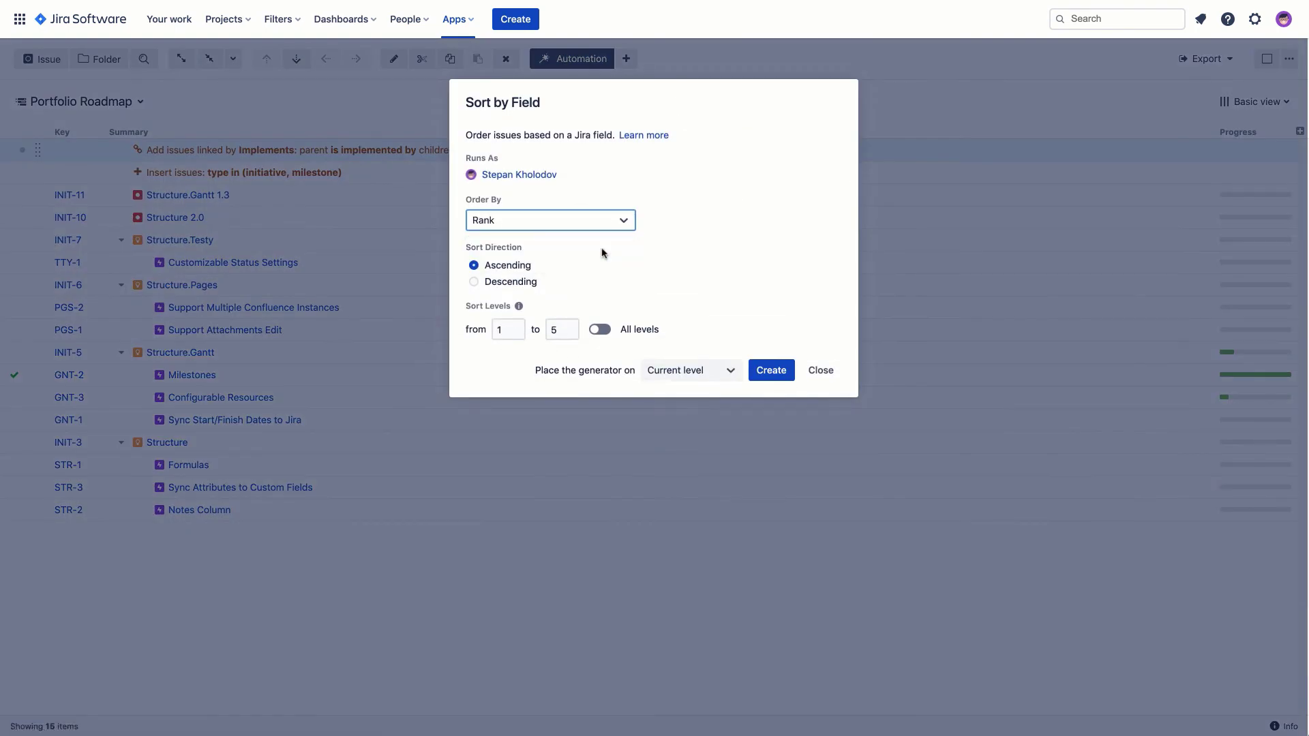
{"action": "left_click", "coordinate": [768, 371]}
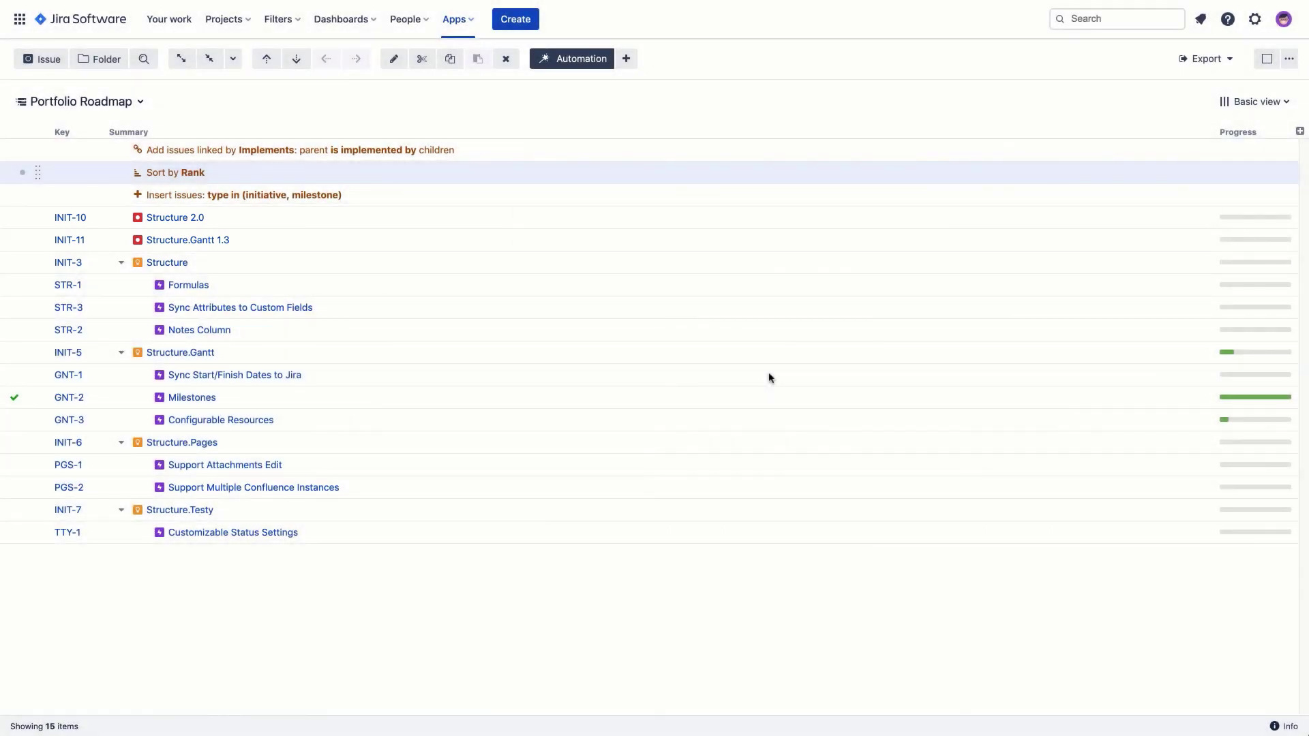
{"action": "left_click", "coordinate": [1277, 102]}
{"action": "left_click", "coordinate": [1183, 265]}
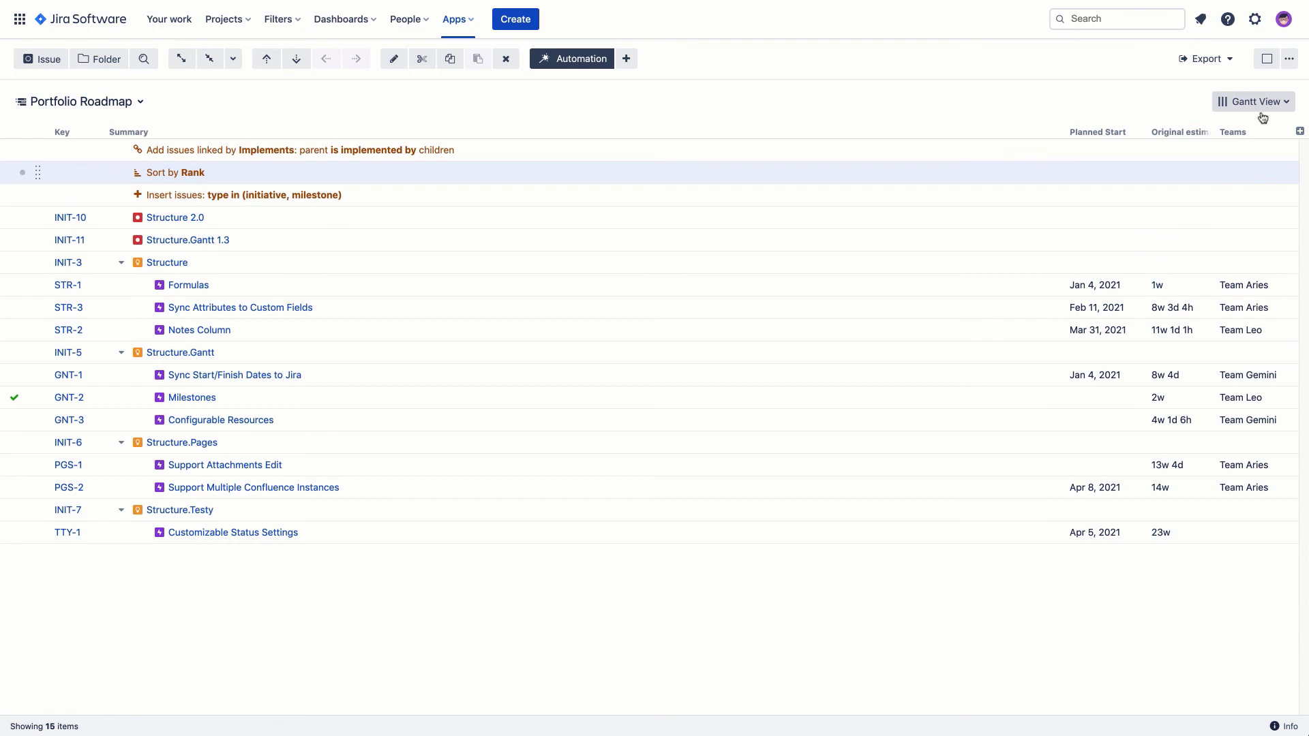
Start a Gantt chart layout with project start day 2021-03-01
{"action": "left_click", "coordinate": [1267, 59]}
{"action": "left_click", "coordinate": [1252, 143]}
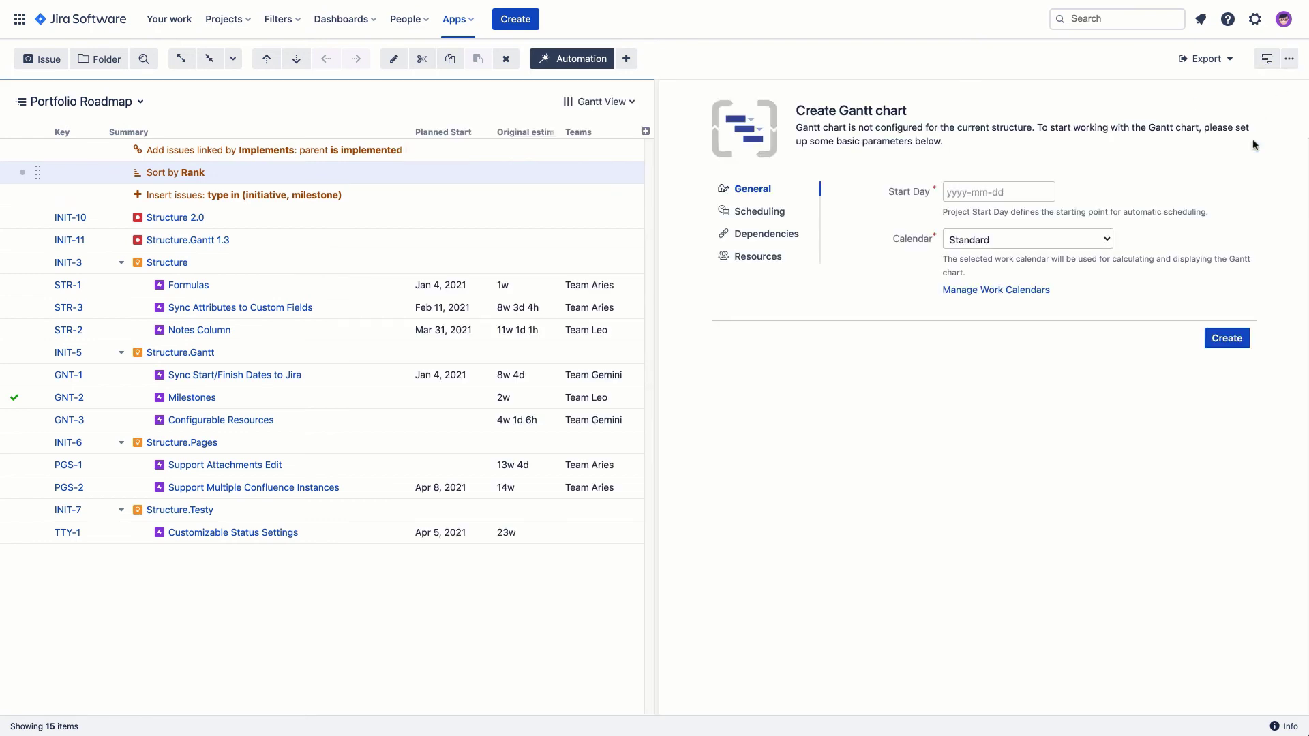
{"action": "left_click", "coordinate": [975, 191]}
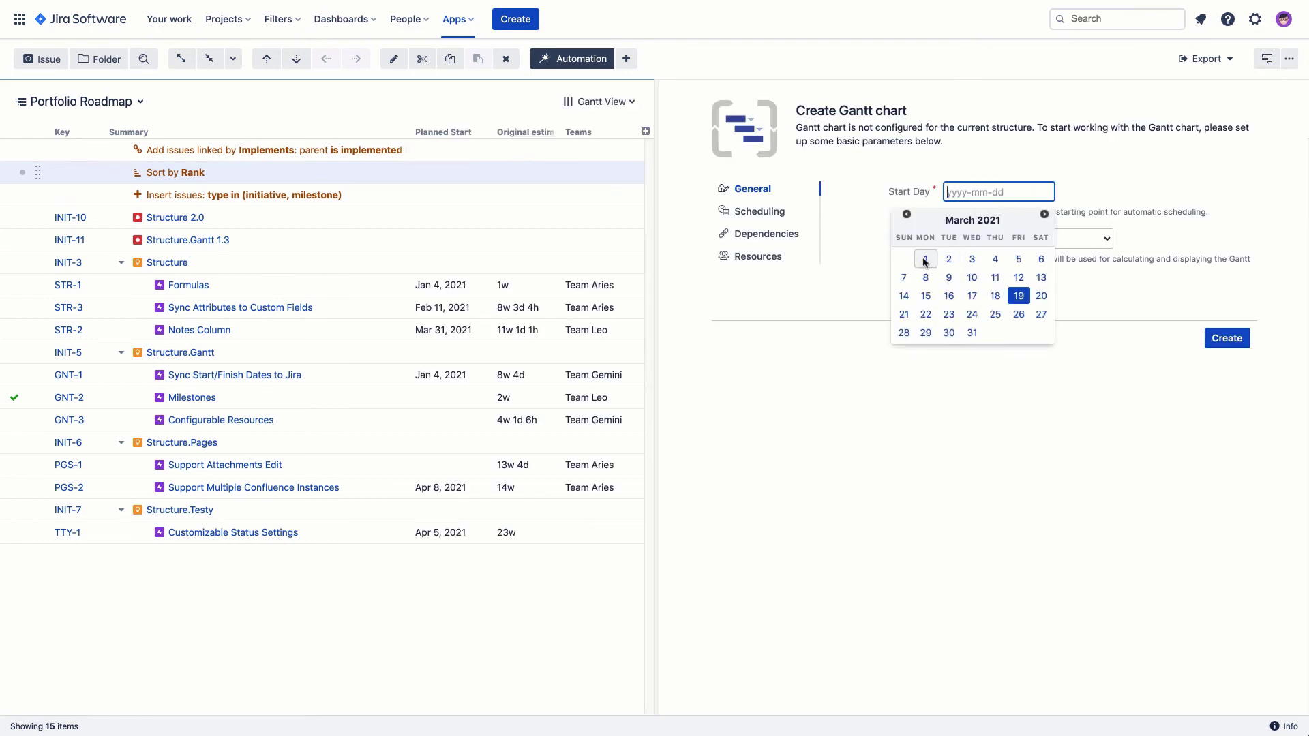
{"action": "left_click", "coordinate": [924, 259]}
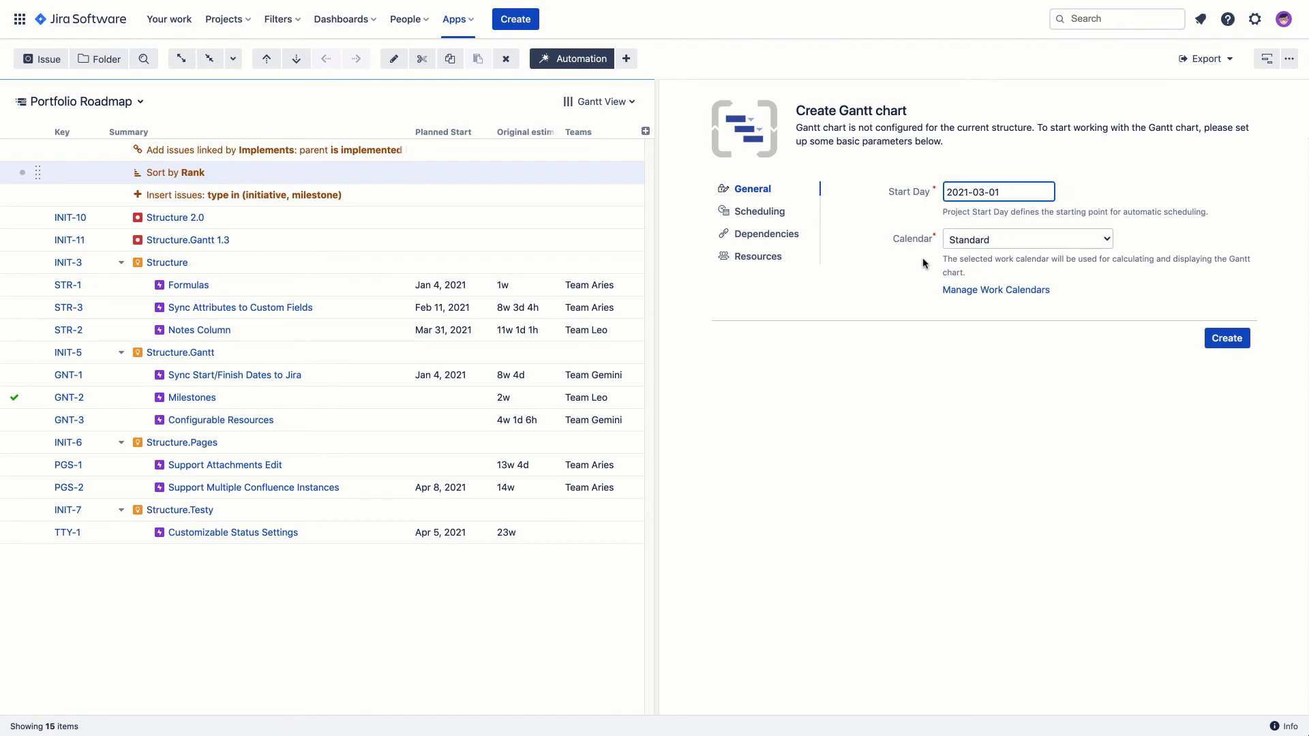
Enable manual scheduling using Planned Start, Planned Finish, and Planned Finish for milestones
{"action": "left_click", "coordinate": [771, 212]}
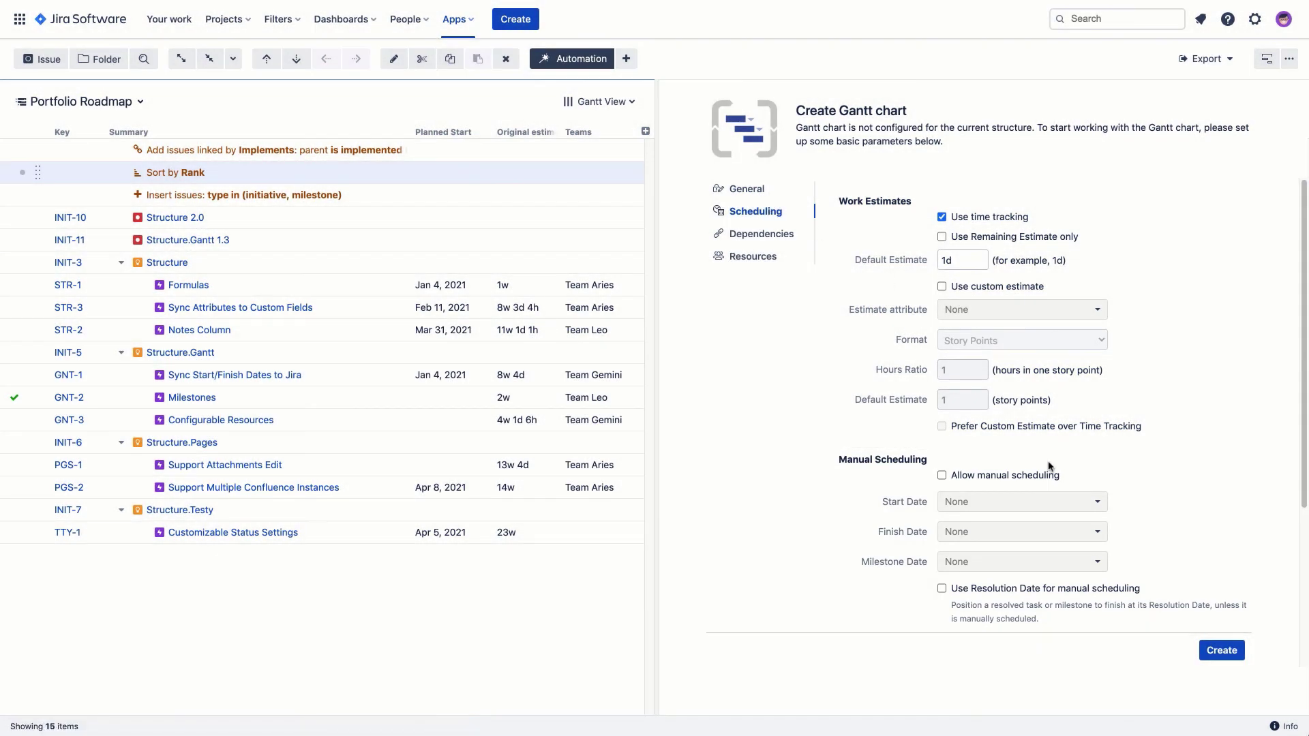
{"action": "left_click", "coordinate": [1040, 477]}
{"action": "left_click", "coordinate": [1040, 502]}
{"action": "type", "text": "planned"}
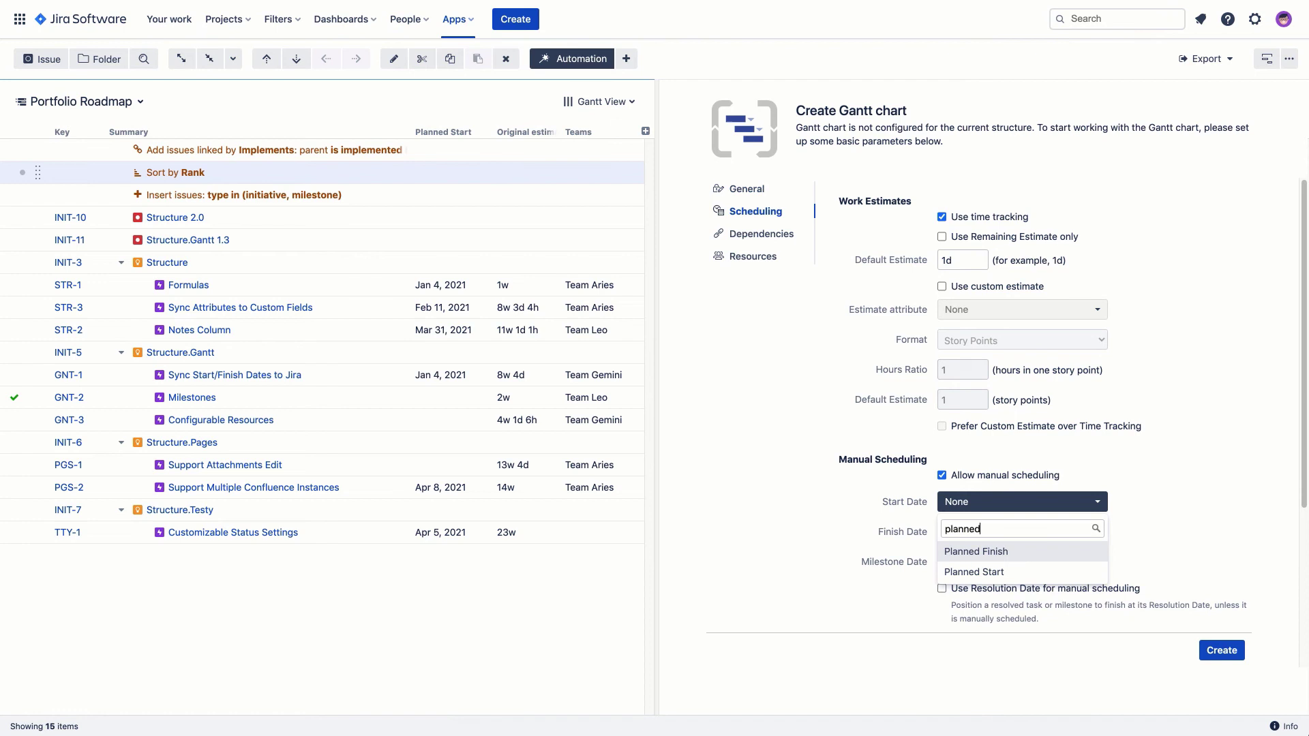
{"action": "left_click", "coordinate": [1073, 571]}
{"action": "left_click", "coordinate": [1059, 532]}
{"action": "type", "text": "planned"}
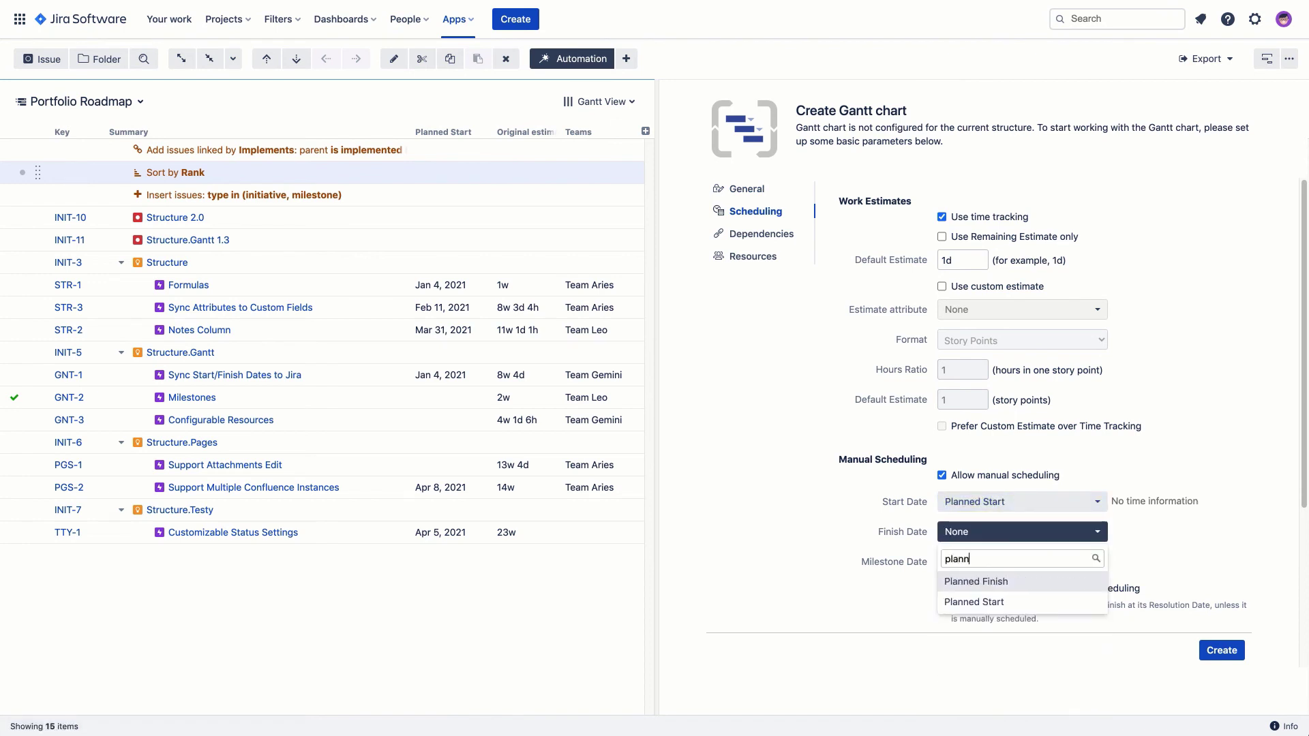
{"action": "left_click", "coordinate": [1034, 582]}
{"action": "left_click", "coordinate": [1089, 563]}
{"action": "type", "text": "planned"}
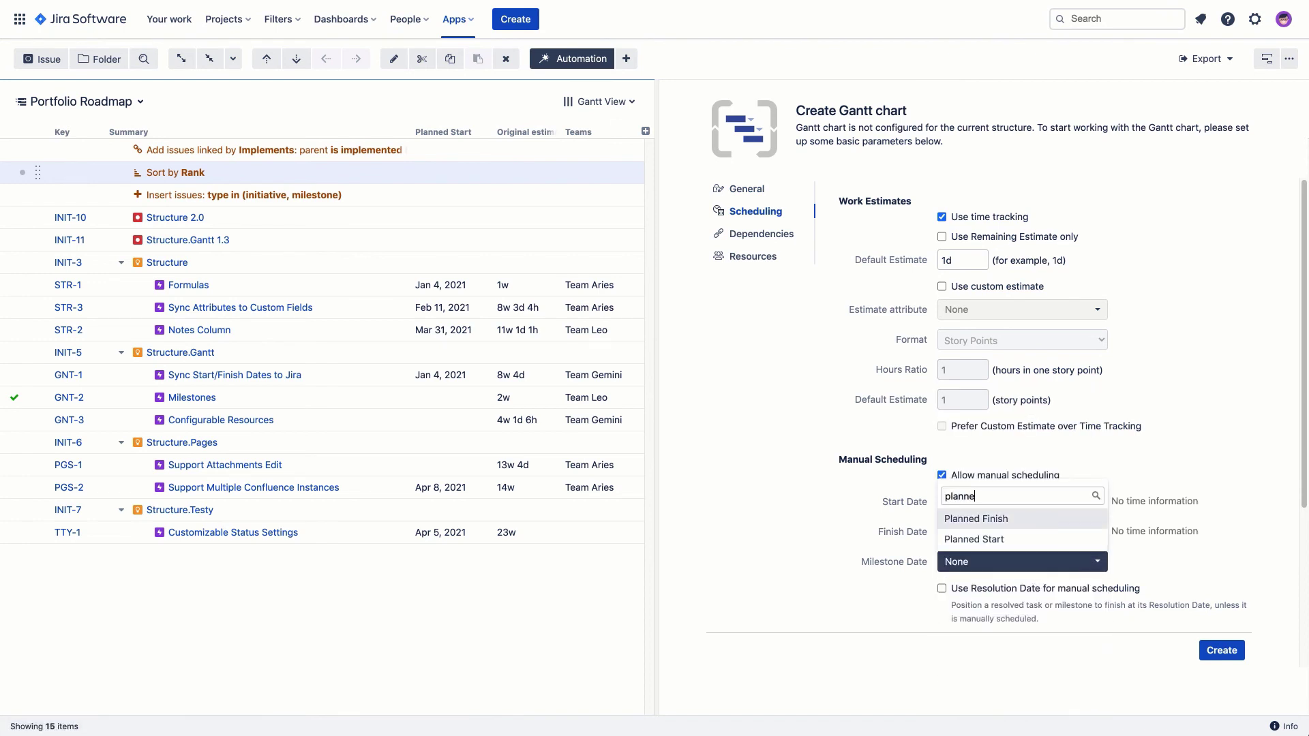
{"action": "left_click", "coordinate": [1034, 521]}
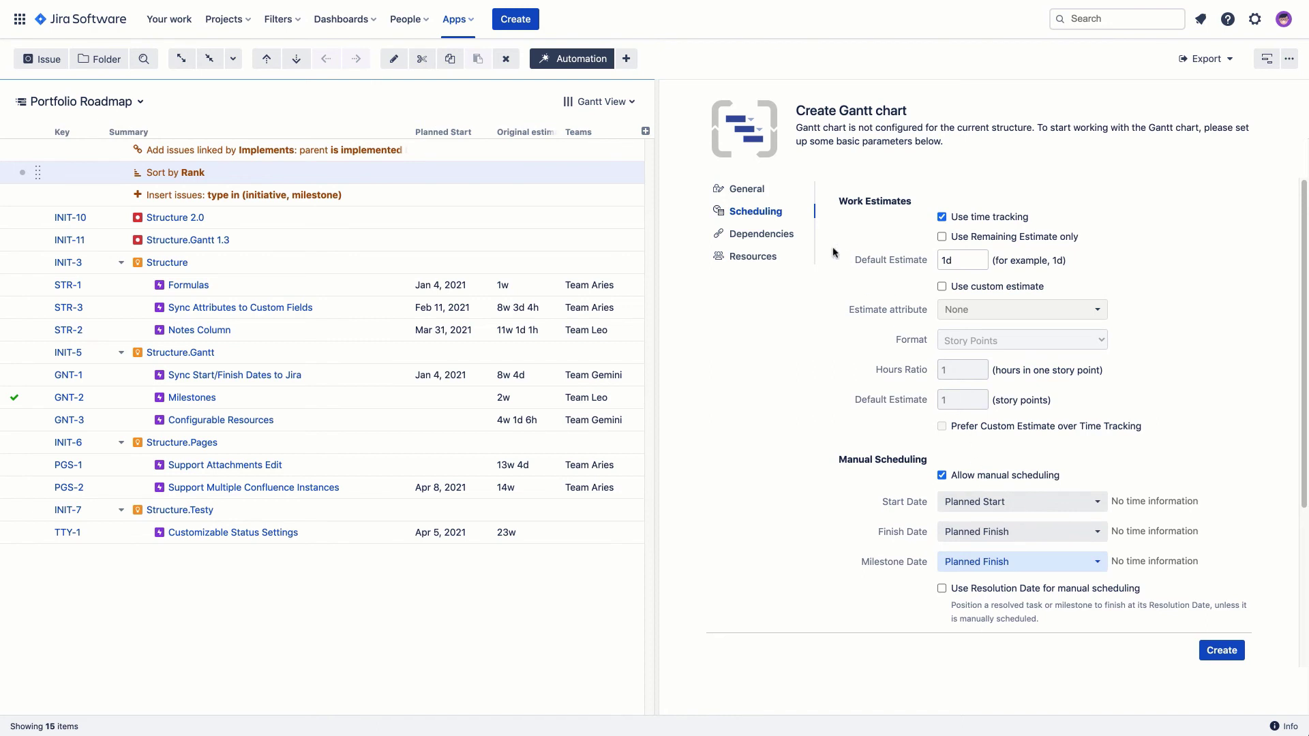
Set Teams as the resource attribute and create the Gantt chart
{"action": "left_click", "coordinate": [794, 237]}
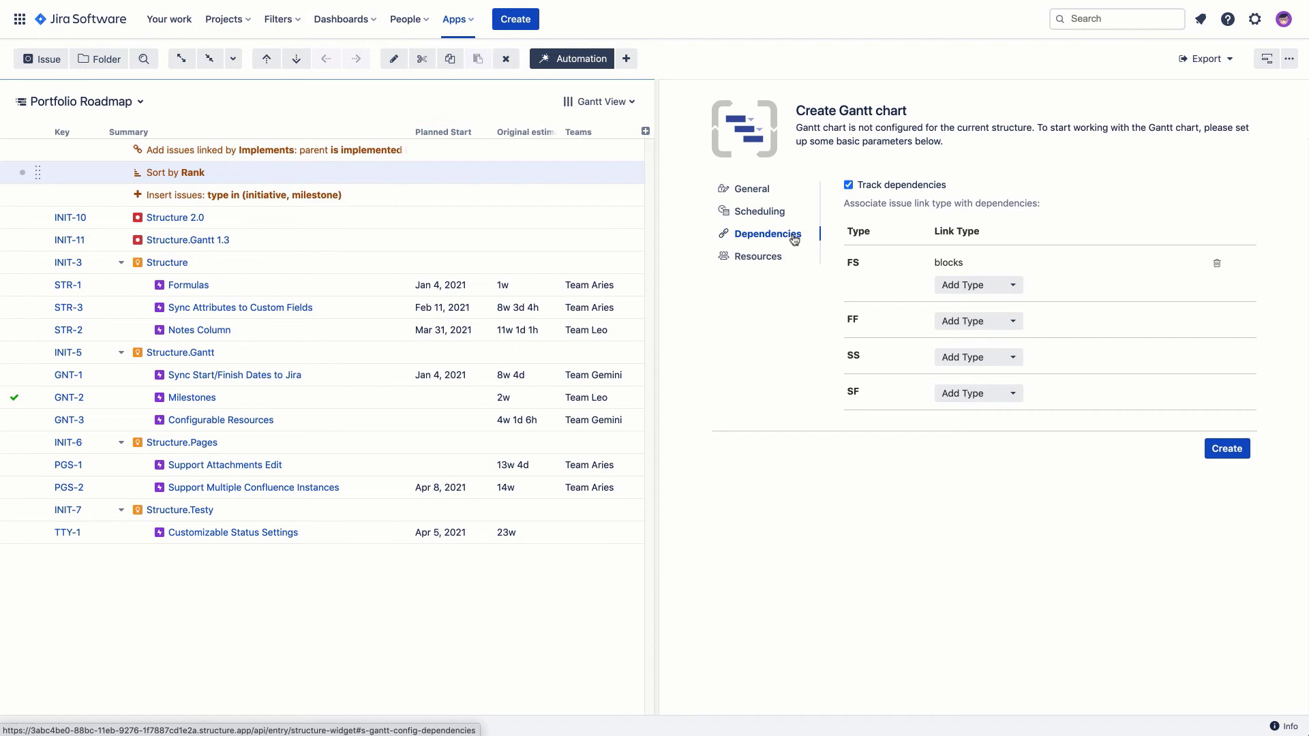
{"action": "left_click", "coordinate": [767, 257]}
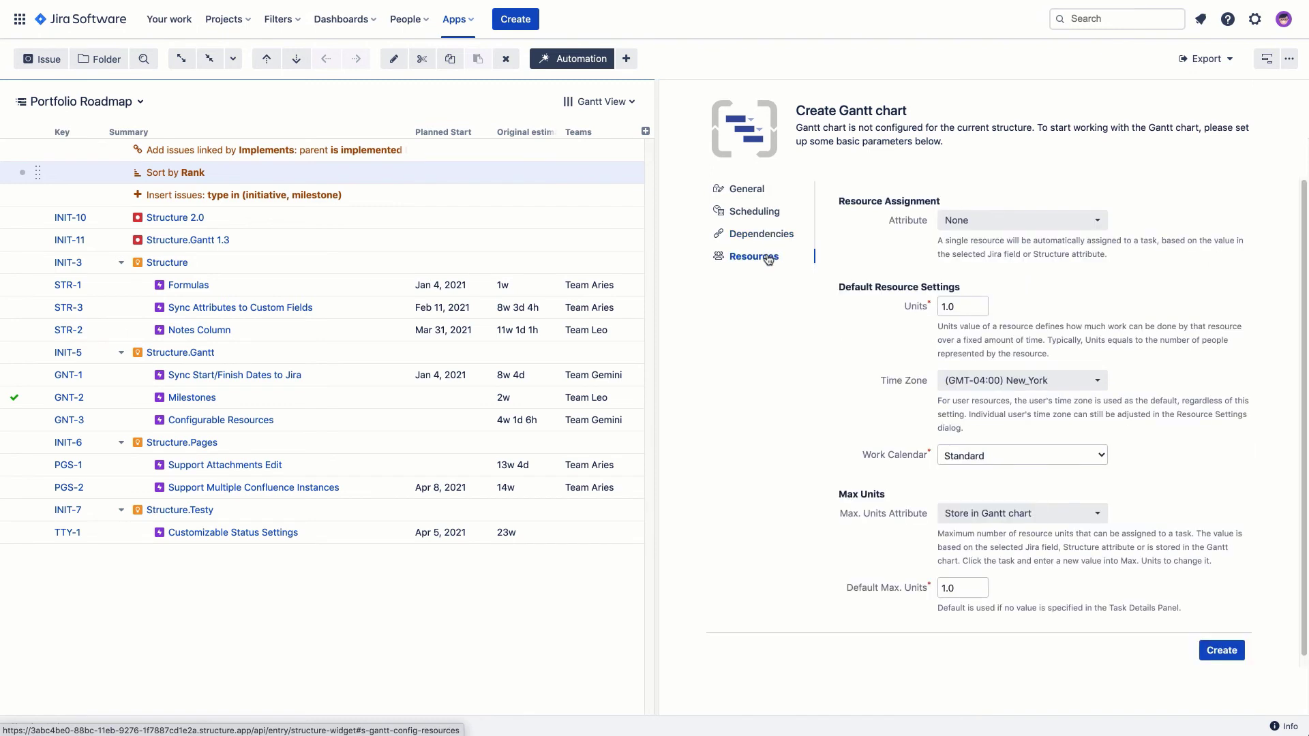
{"action": "left_click", "coordinate": [982, 223]}
{"action": "type", "text": "teams"}
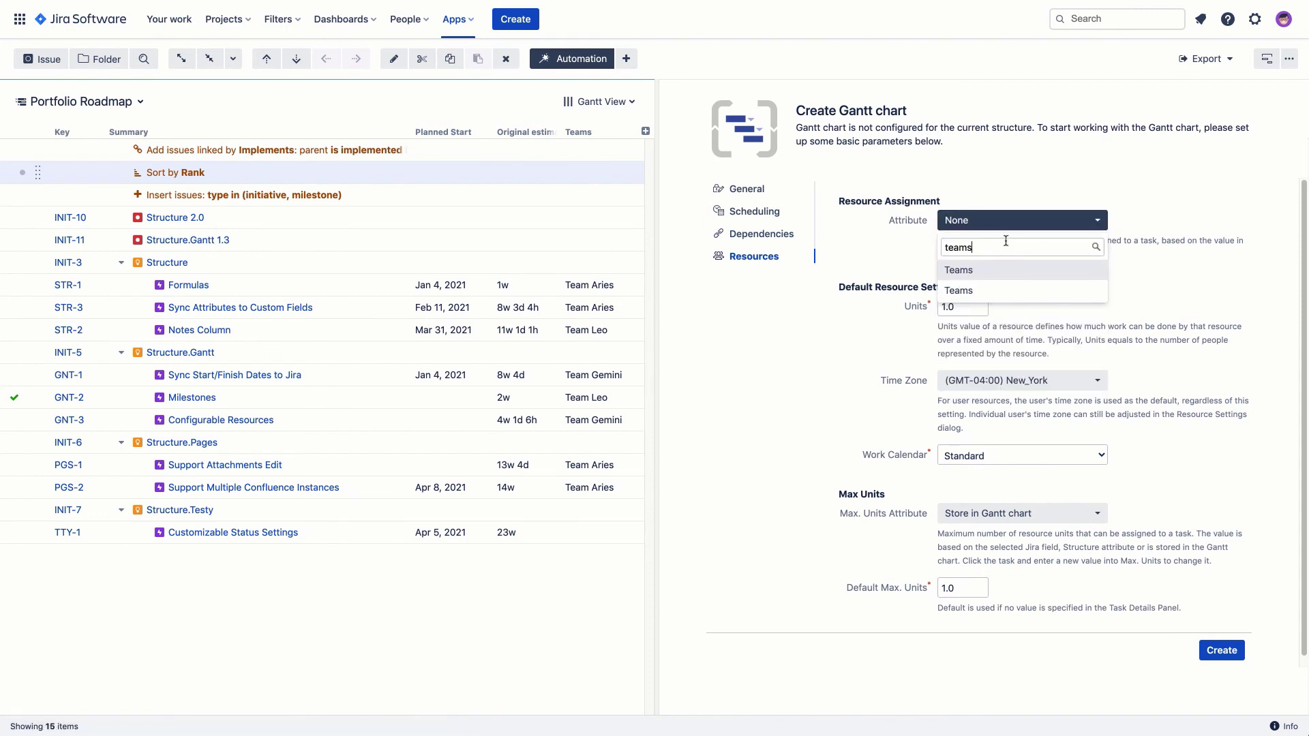
{"action": "left_click", "coordinate": [1003, 270]}
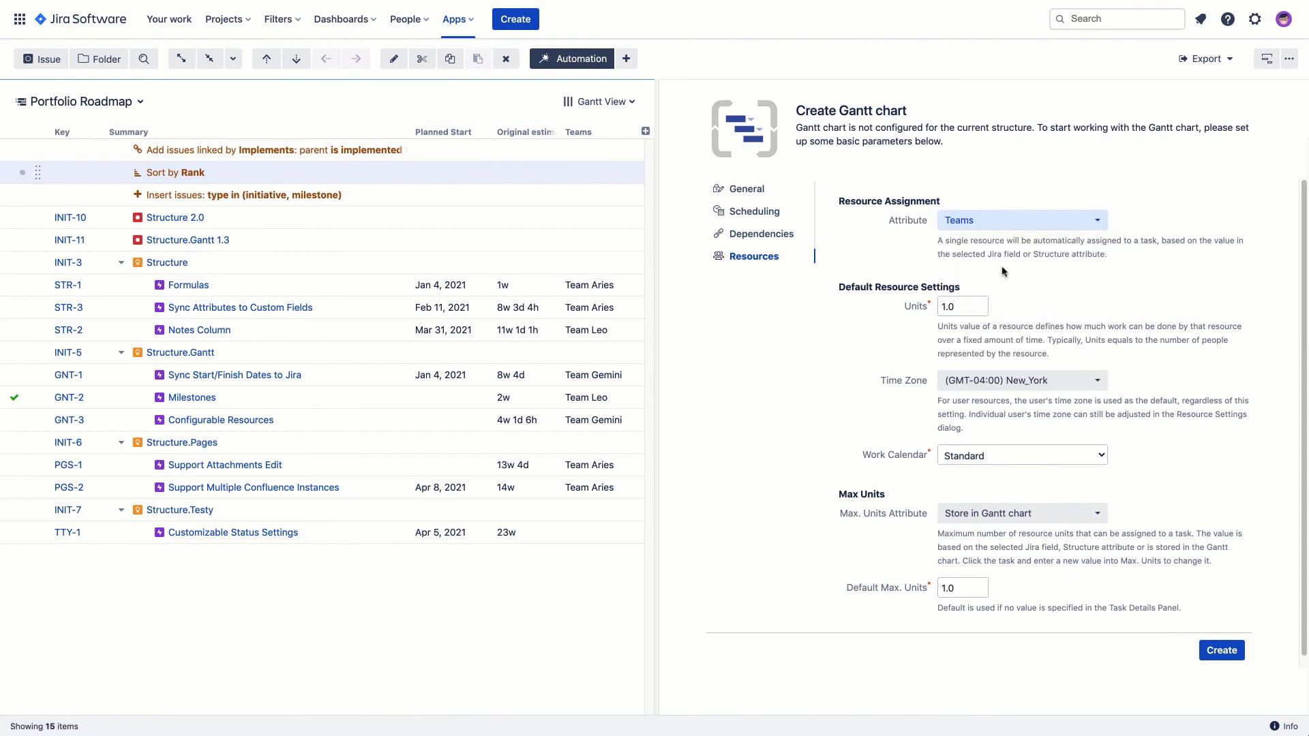
{"action": "left_click", "coordinate": [1219, 650]}
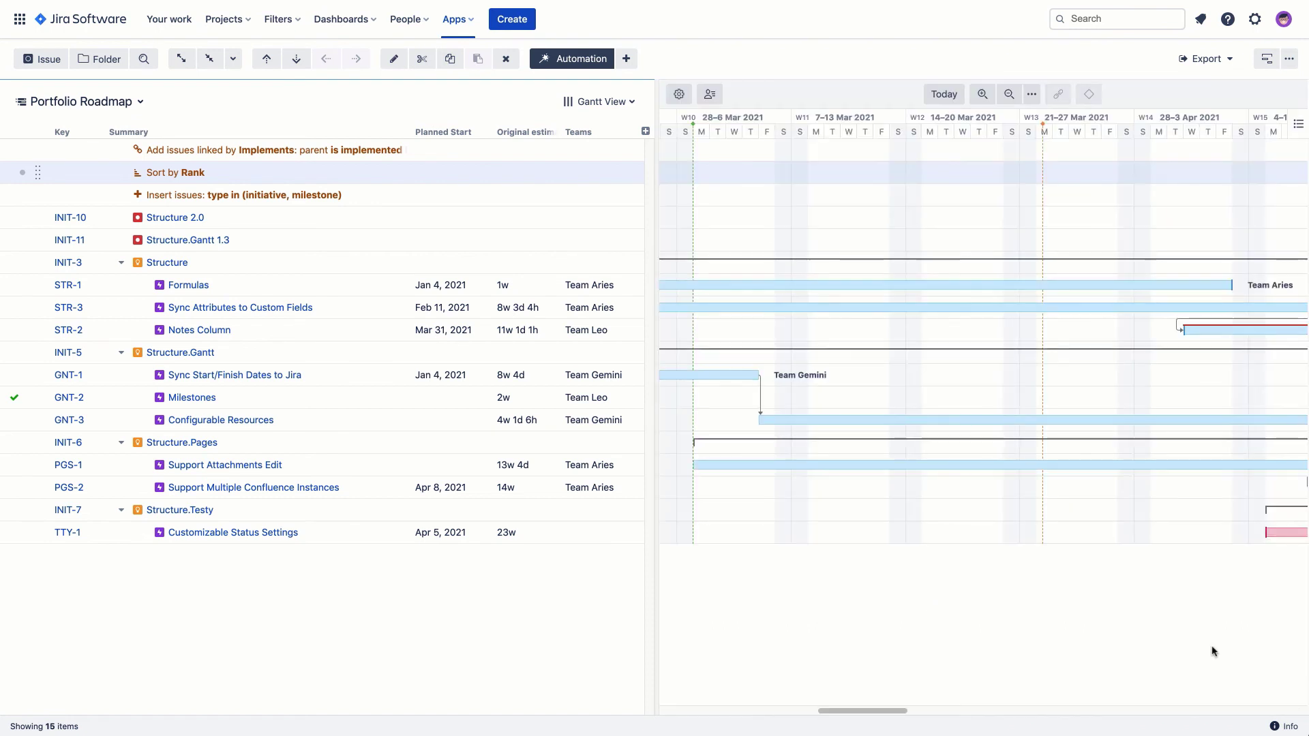
Reschedule STR-3 to start Feb 1, 2021 via its Planned Start and Gantt bar
{"action": "left_click", "coordinate": [1009, 95]}
{"action": "left_click", "coordinate": [1009, 96]}
{"action": "left_click", "coordinate": [1009, 95]}
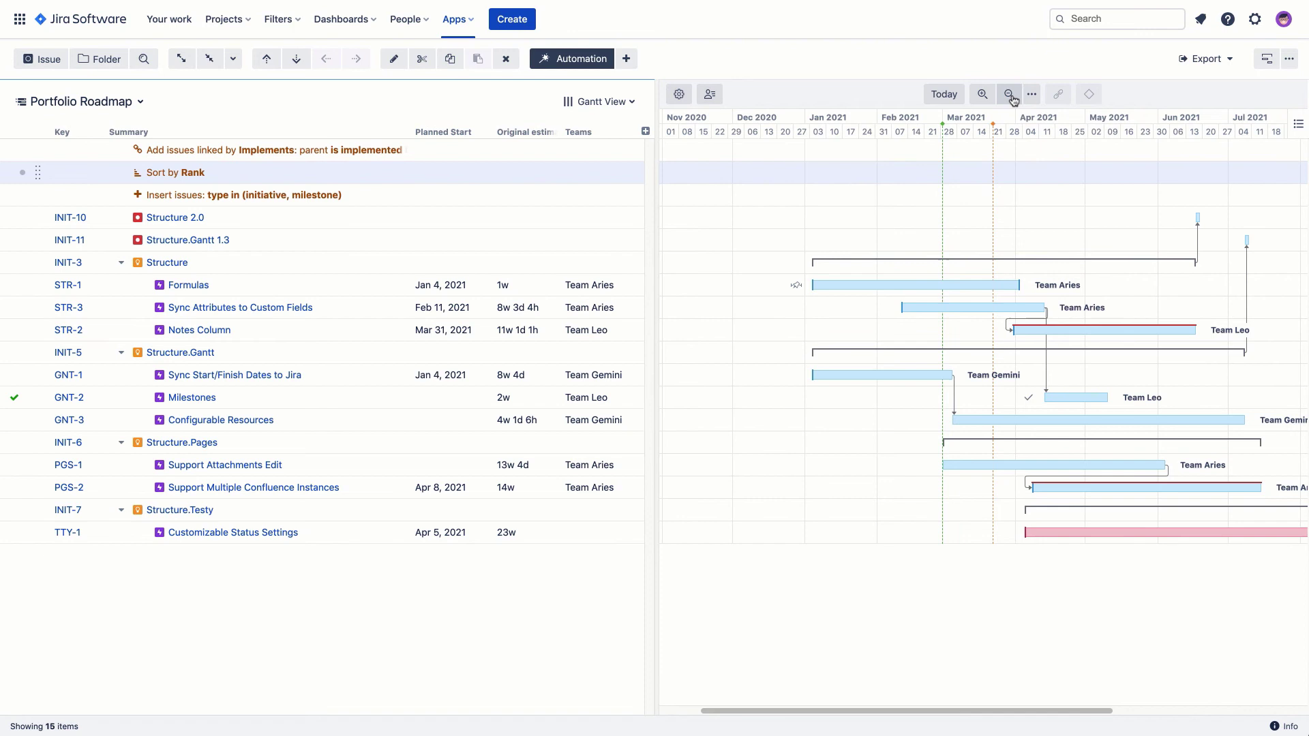
{"action": "left_click_drag", "start_coordinate": [902, 711], "coordinate": [984, 711]}
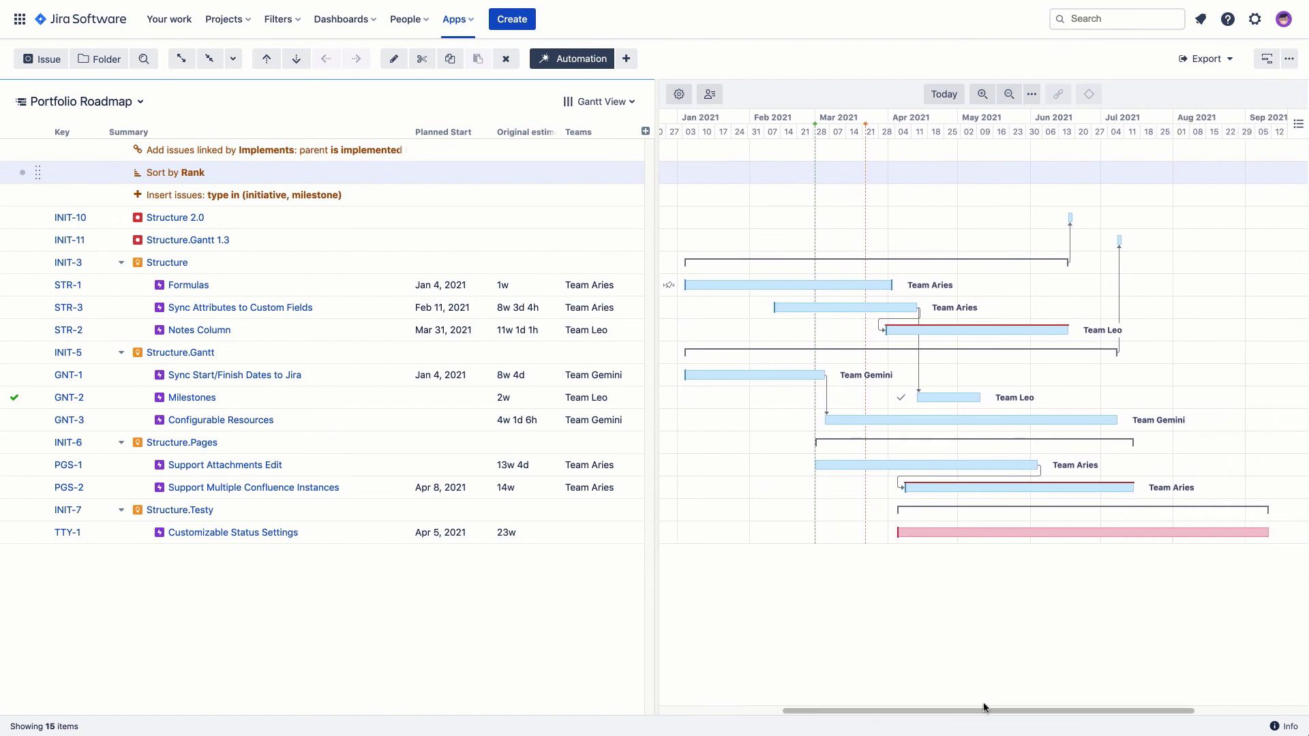
{"action": "left_click", "coordinate": [581, 60]}
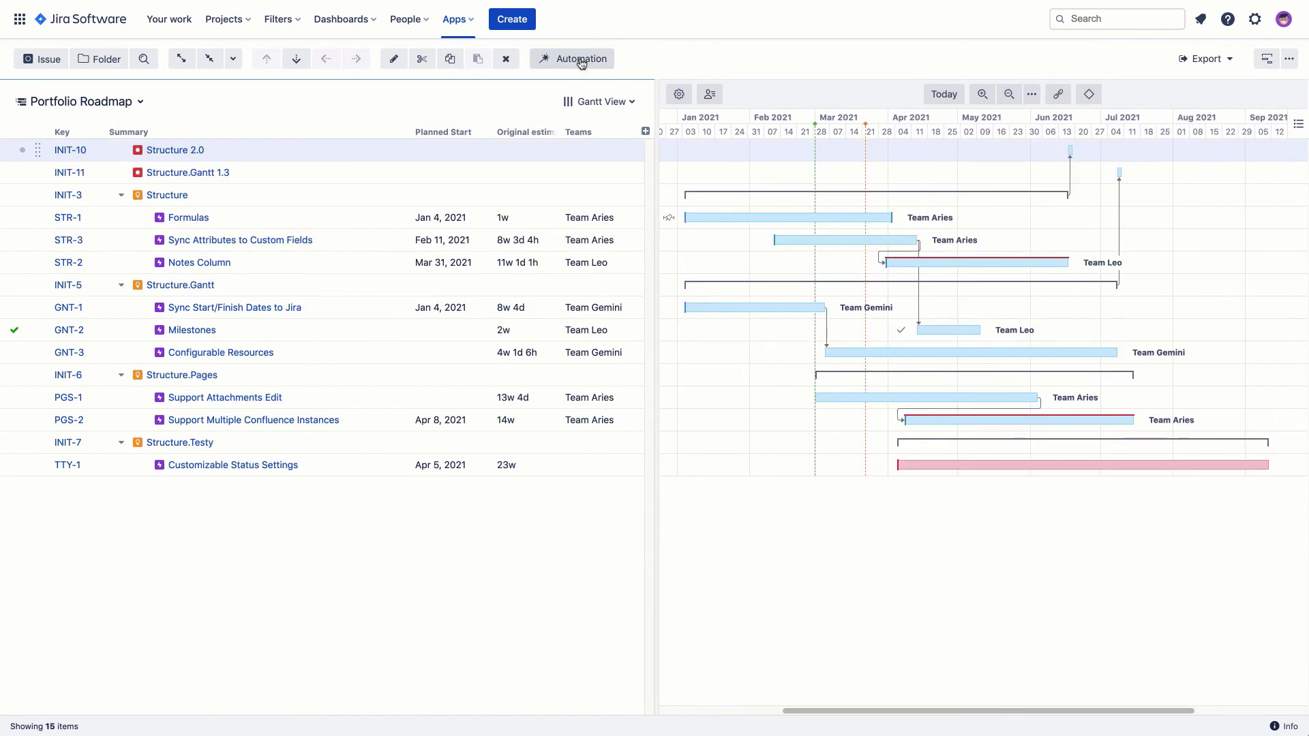
{"action": "left_click", "coordinate": [458, 240]}
{"action": "left_click", "coordinate": [458, 240]}
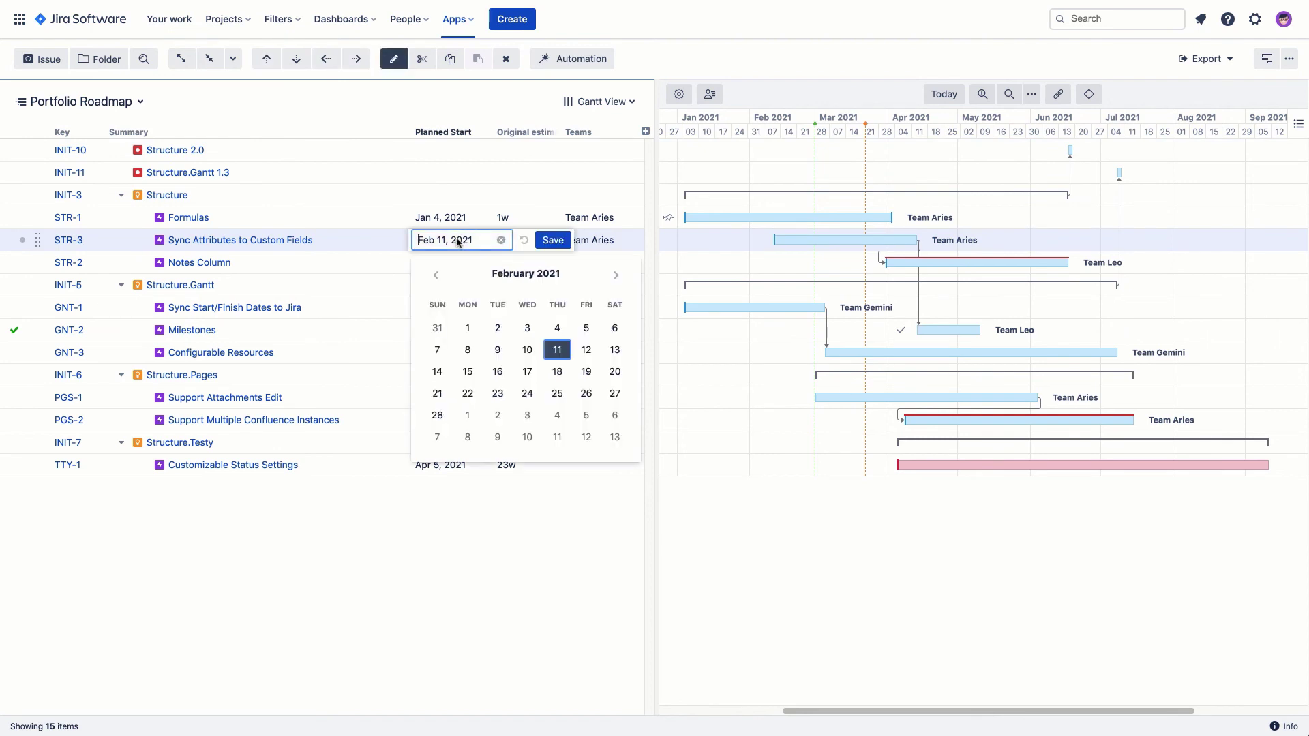
{"action": "left_click", "coordinate": [437, 415]}
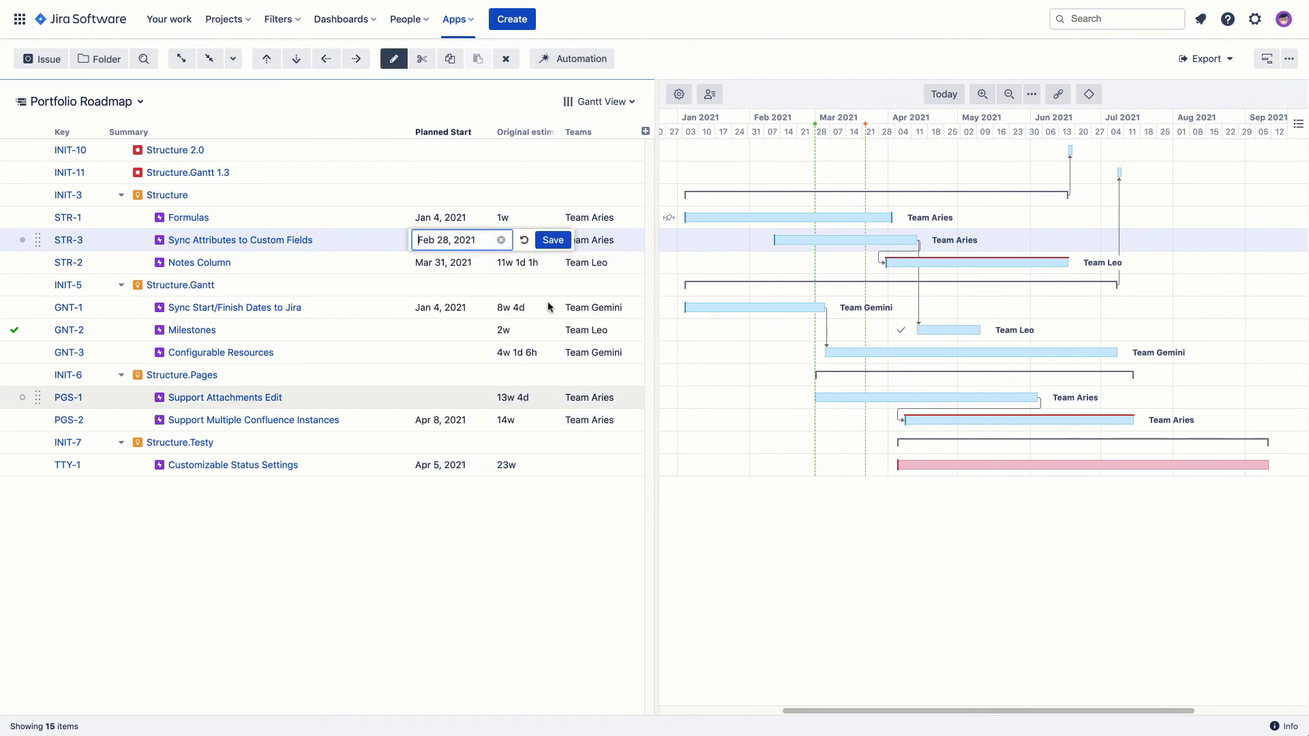
{"action": "left_click", "coordinate": [557, 242]}
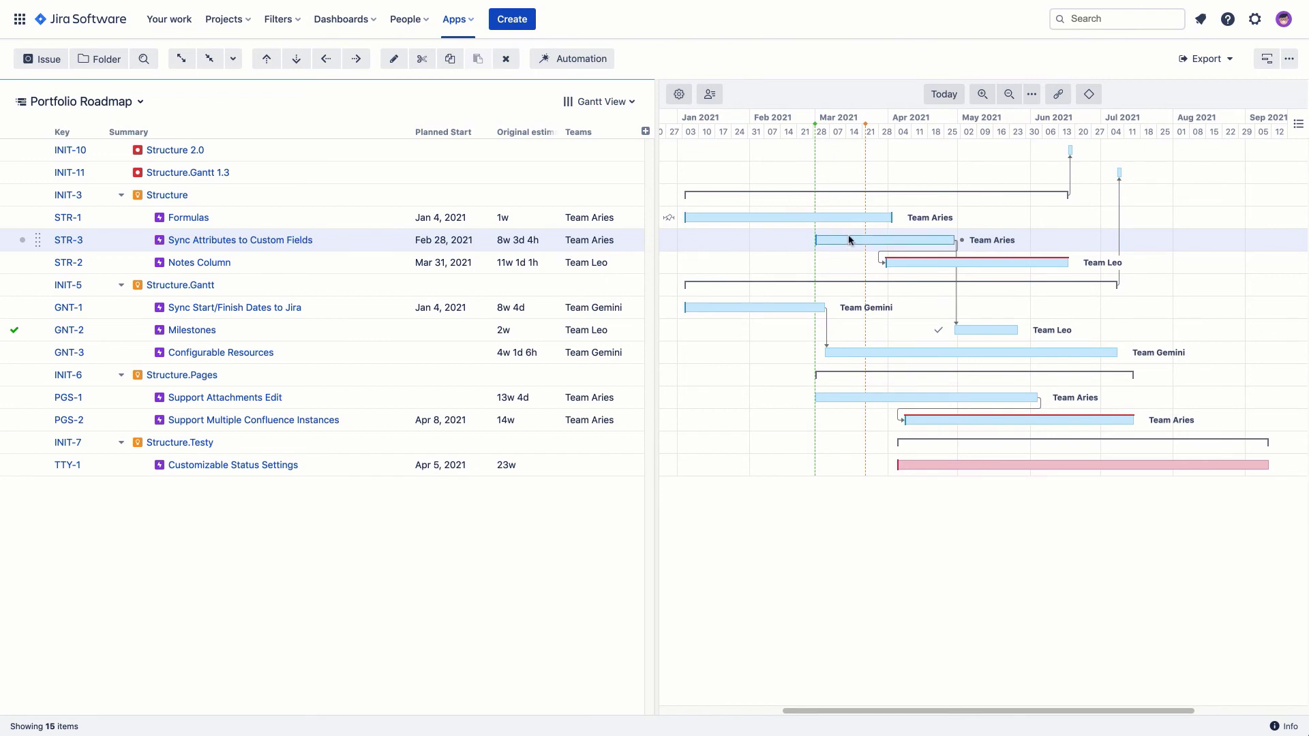
{"action": "left_click_drag", "start_coordinate": [849, 240], "coordinate": [782, 240]}
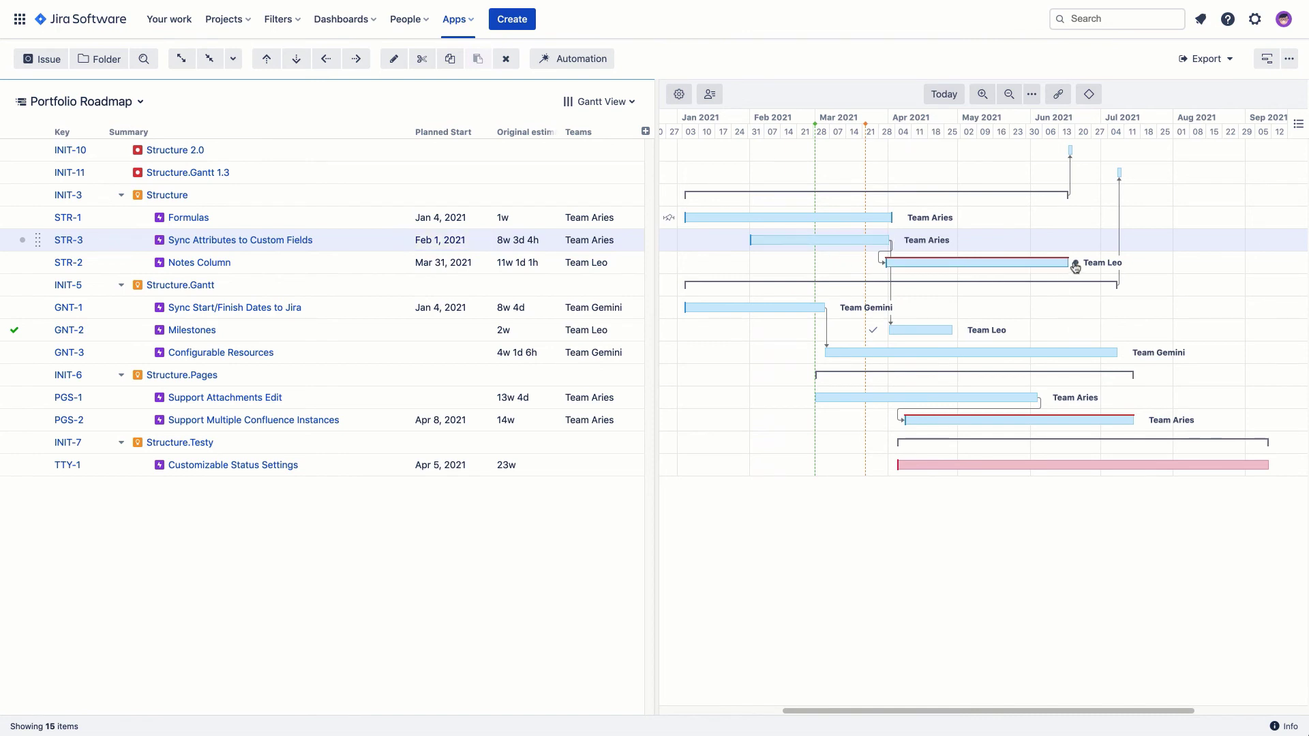
Make PGS-1 depend on STR-2, give STR-3 an 11w estimate, and move STR-1 to Jan 25
{"action": "left_click_drag", "start_coordinate": [1076, 262], "coordinate": [805, 396]}
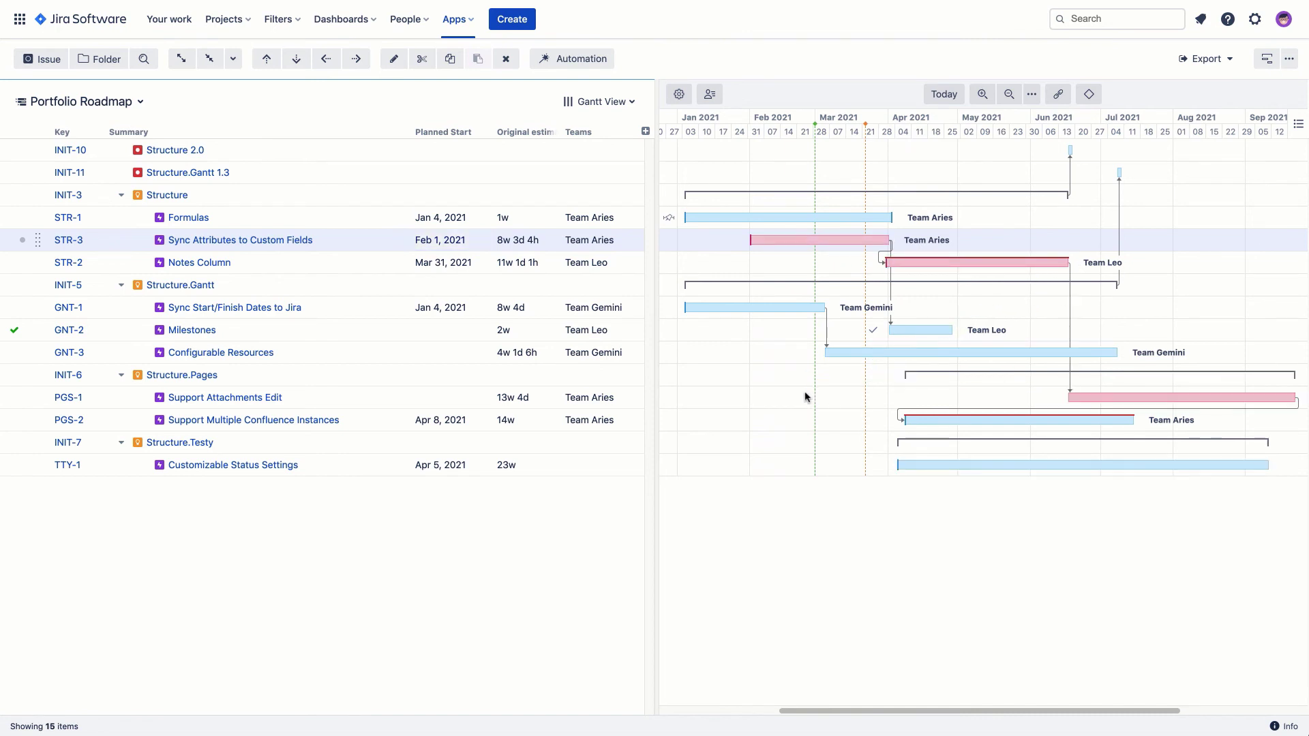
{"action": "left_click", "coordinate": [517, 239]}
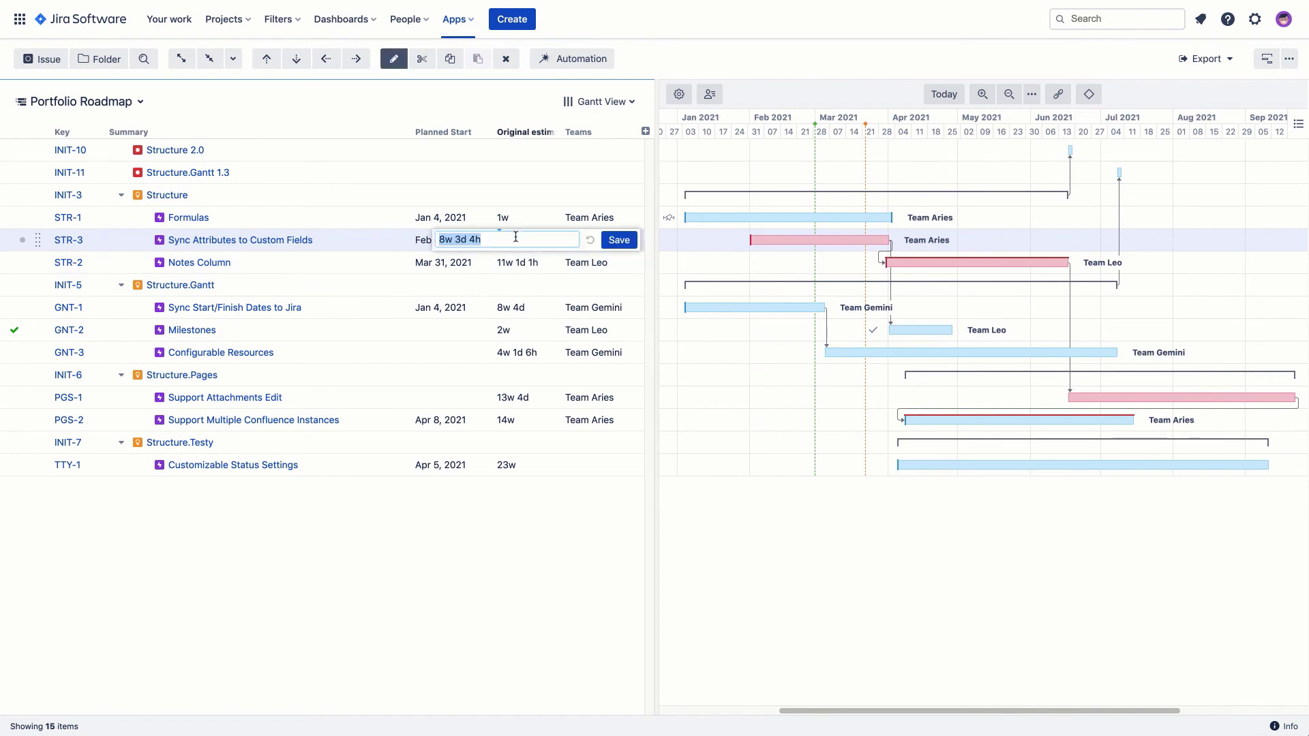
{"action": "type", "text": "11w"}
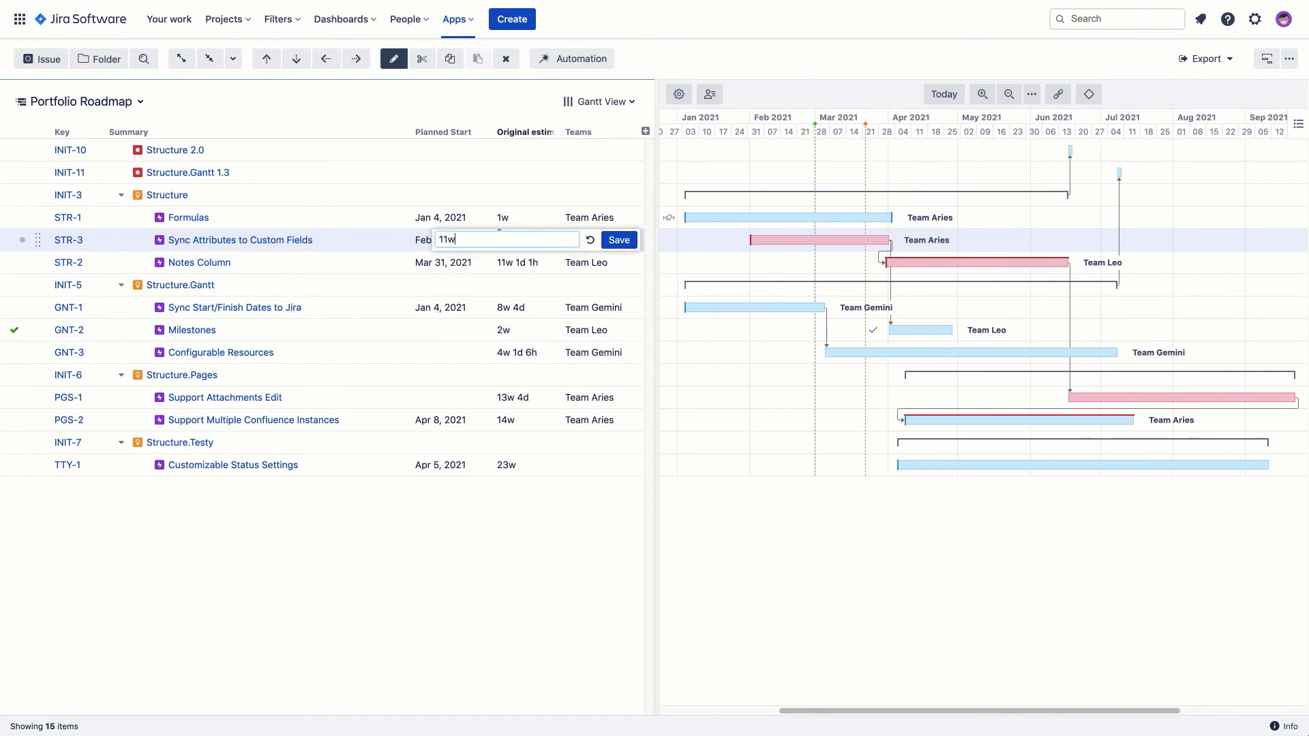
{"action": "left_click", "coordinate": [624, 241]}
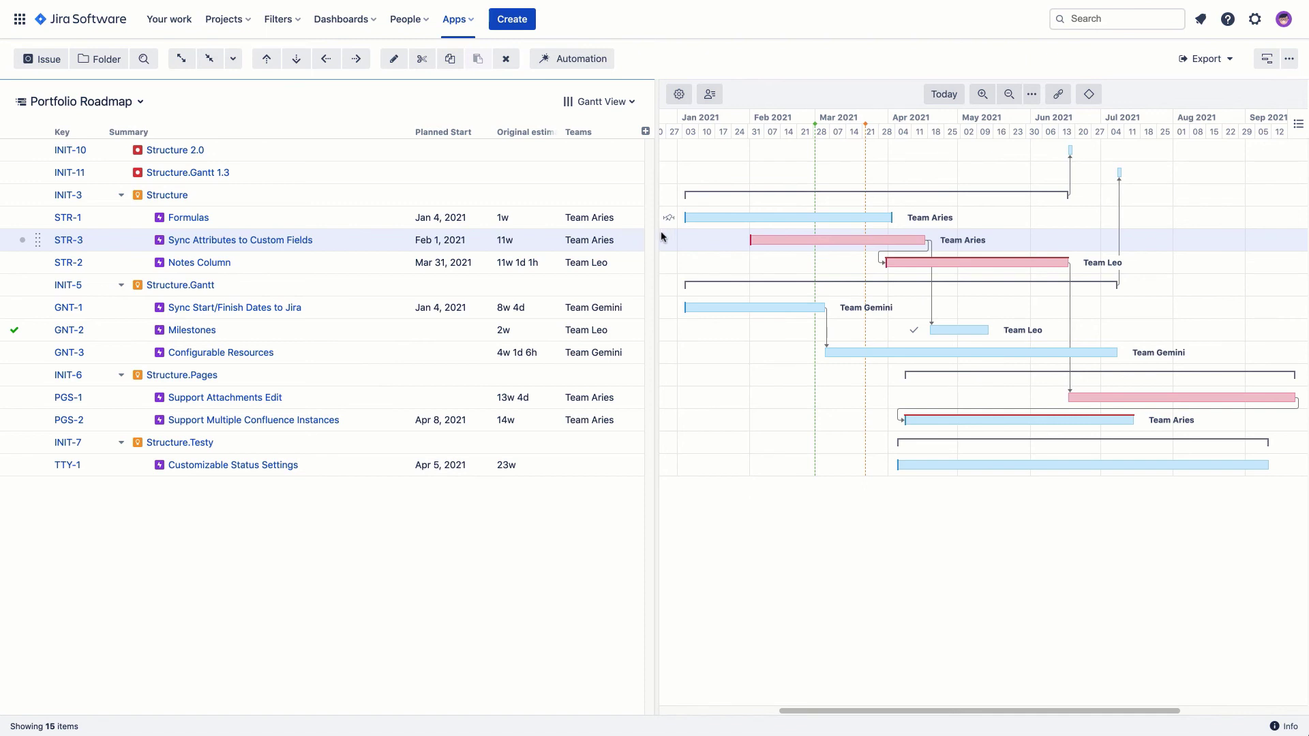
{"action": "left_click_drag", "start_coordinate": [710, 222], "coordinate": [758, 219]}
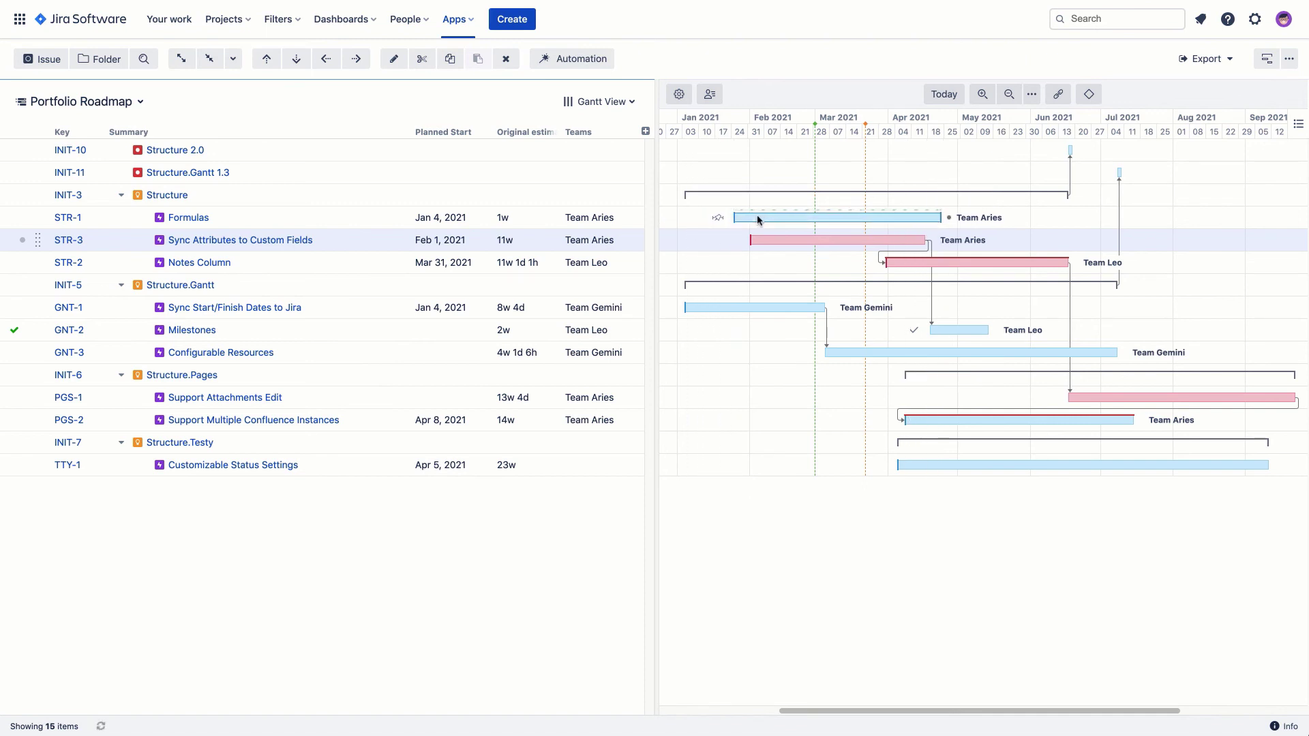
Review the scheduling details of the STR-1 Formulas task
{"action": "left_click", "coordinate": [670, 218]}
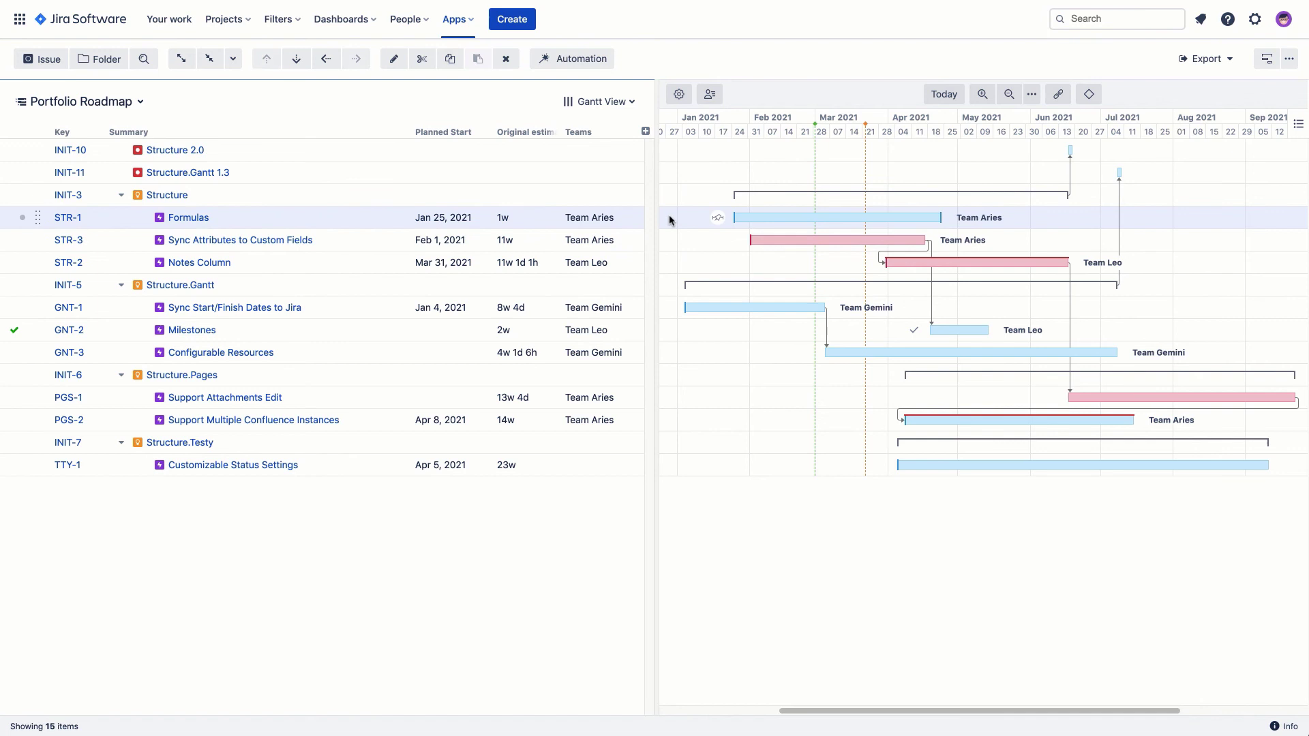
{"action": "left_click", "coordinate": [763, 218]}
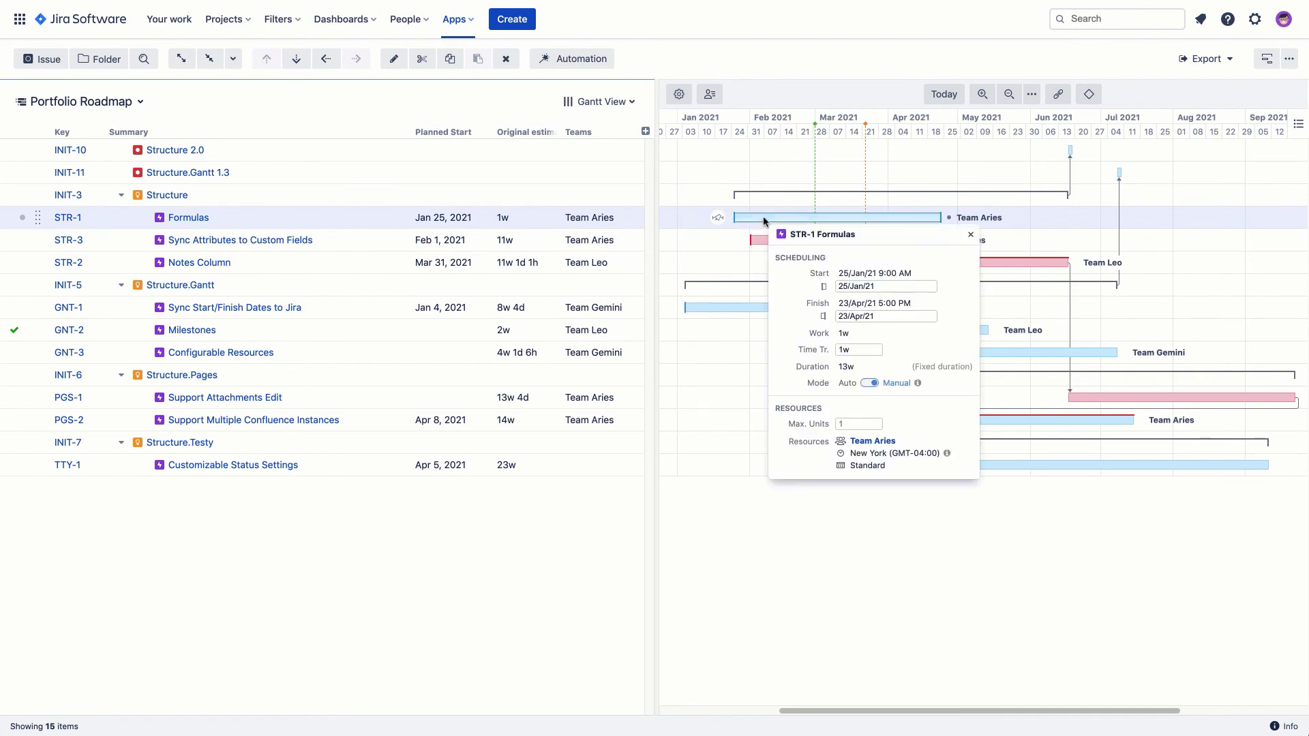
{"action": "left_click", "coordinate": [716, 245]}
Resolve STR-2 Notes Column's scheduling conflict with Respect Link, moving it to Apr 19, 2021
{"action": "left_click", "coordinate": [985, 263]}
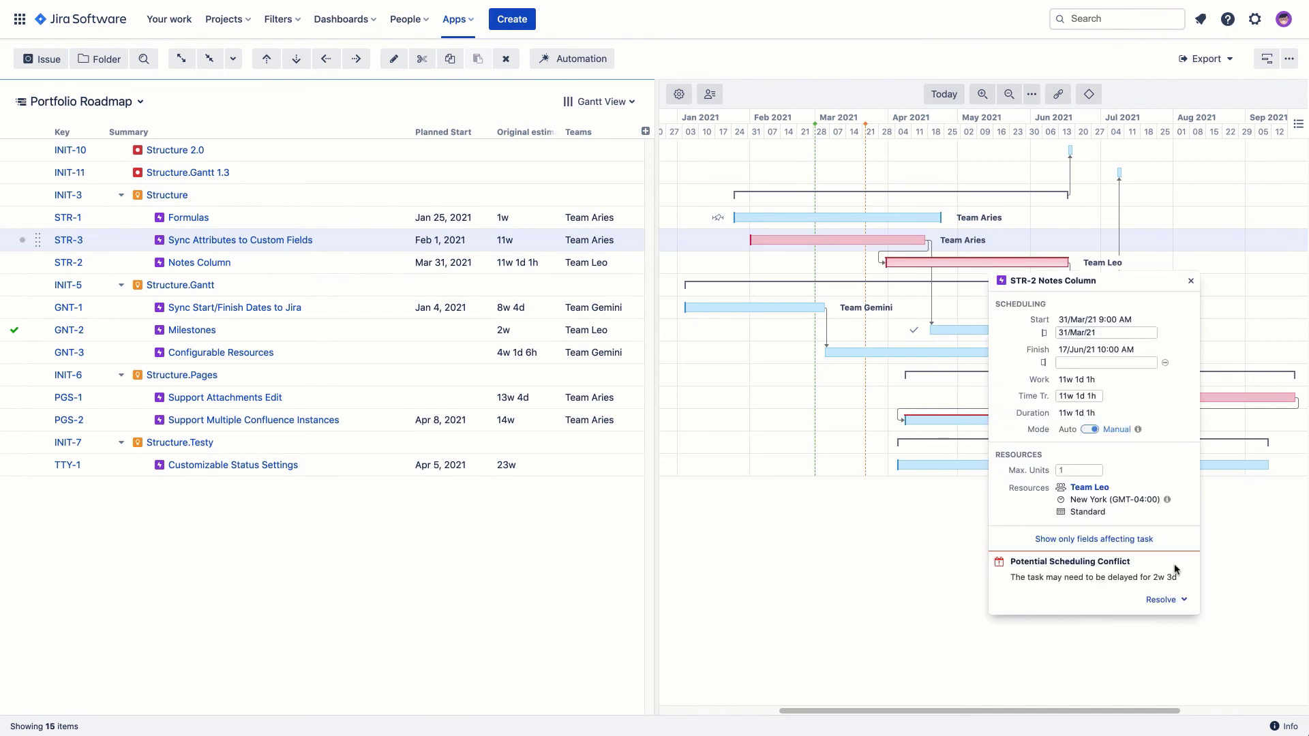
{"action": "left_click", "coordinate": [1184, 600]}
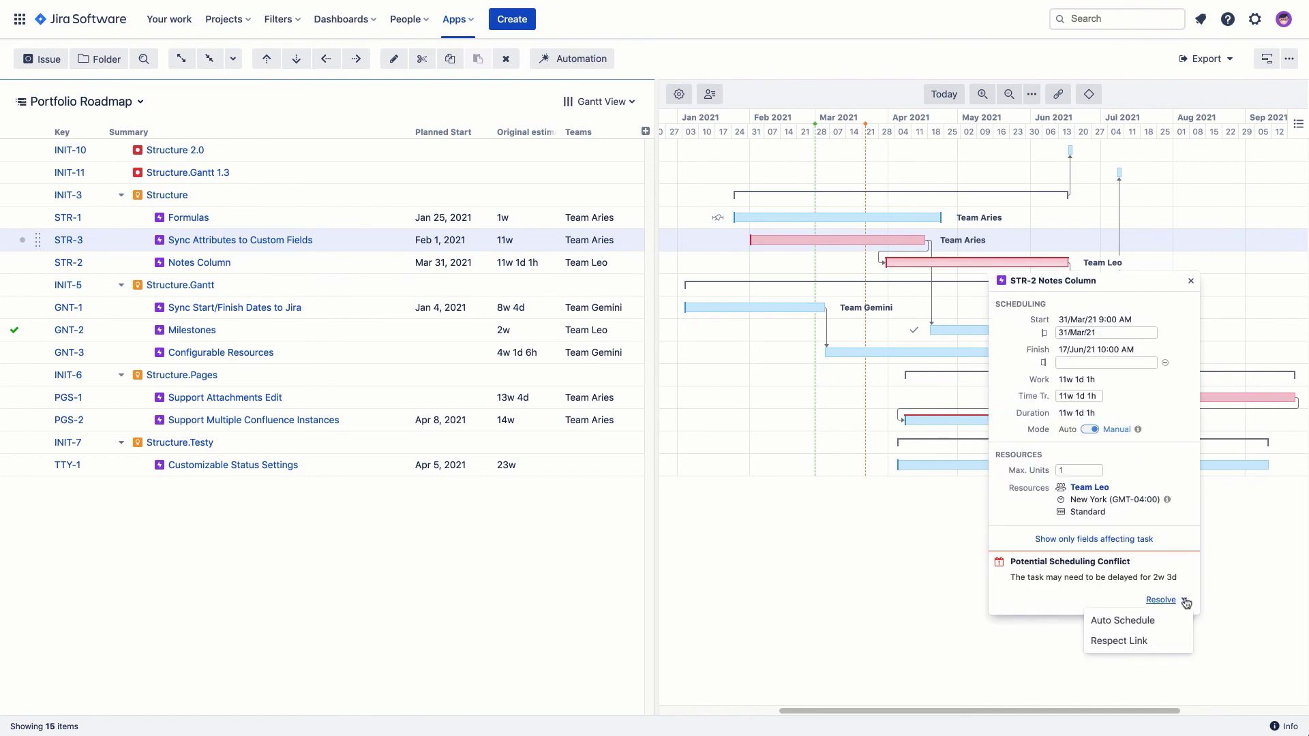
{"action": "left_click", "coordinate": [1149, 641]}
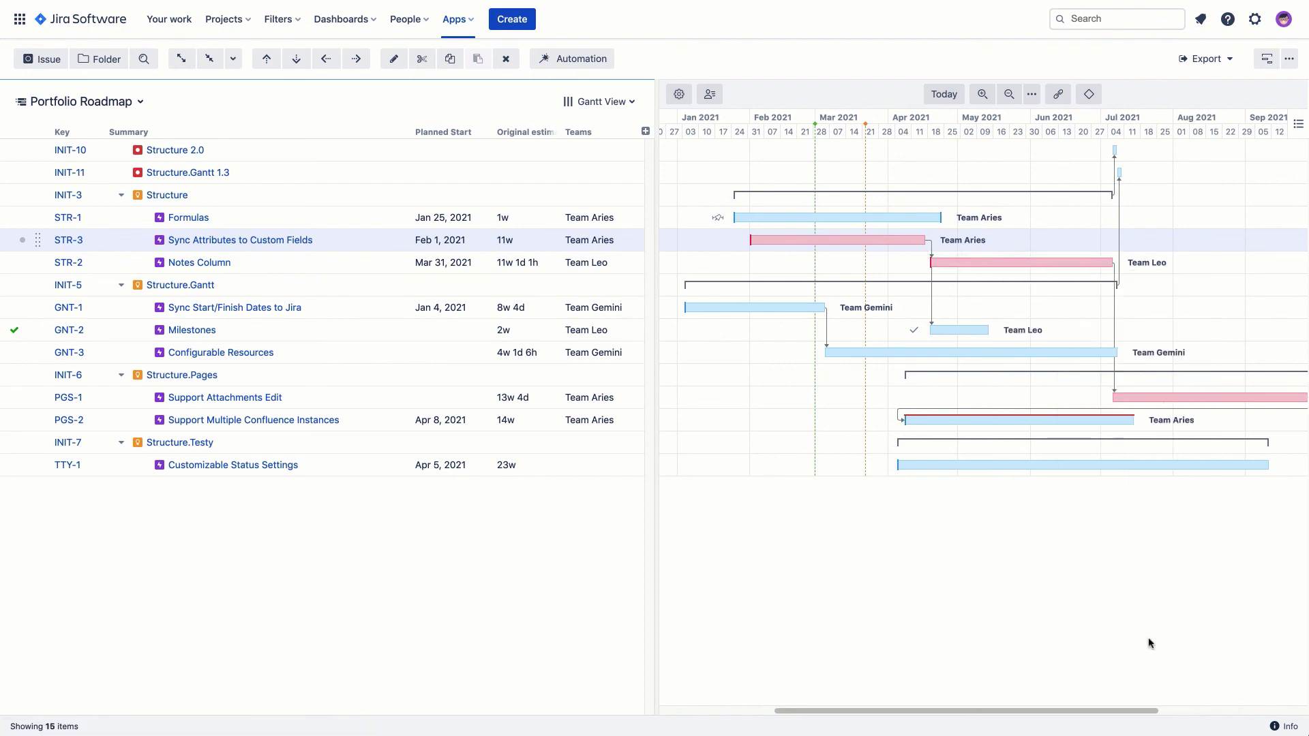
Turn initiatives INIT-11 and INIT-10 into milestones
{"action": "left_click", "coordinate": [1149, 179]}
{"action": "left_click", "coordinate": [1089, 94]}
{"action": "left_click", "coordinate": [1084, 150]}
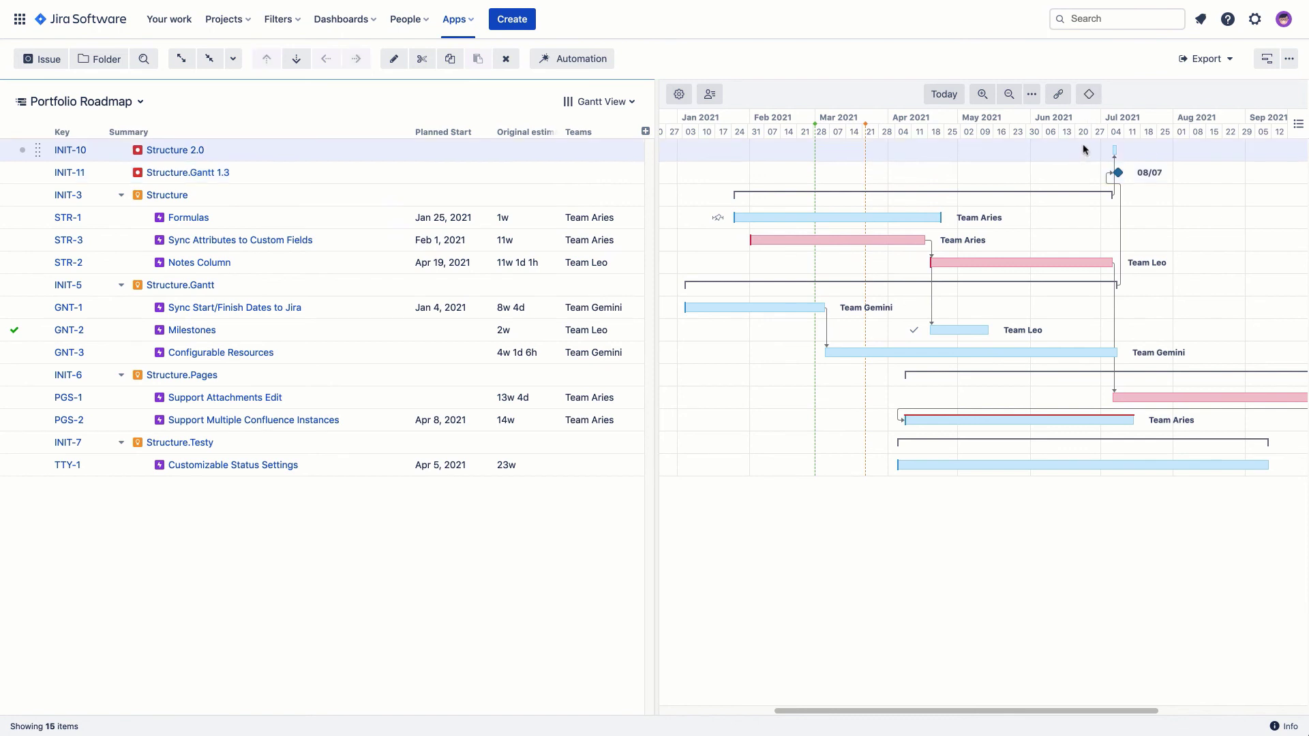
{"action": "left_click", "coordinate": [1089, 94]}
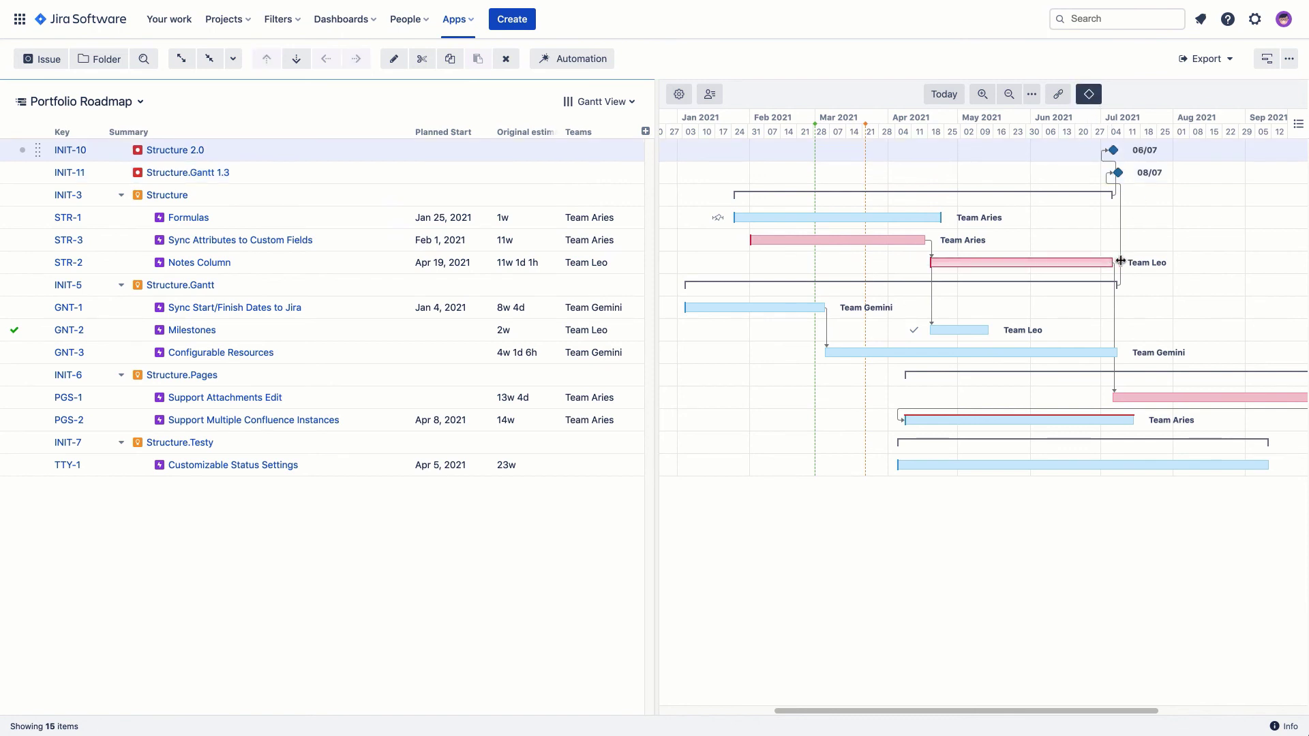
Stretch STR-2 to late July (15w) and move the INIT-10 milestone to 13/06
{"action": "left_click_drag", "start_coordinate": [1114, 264], "coordinate": [1175, 262]}
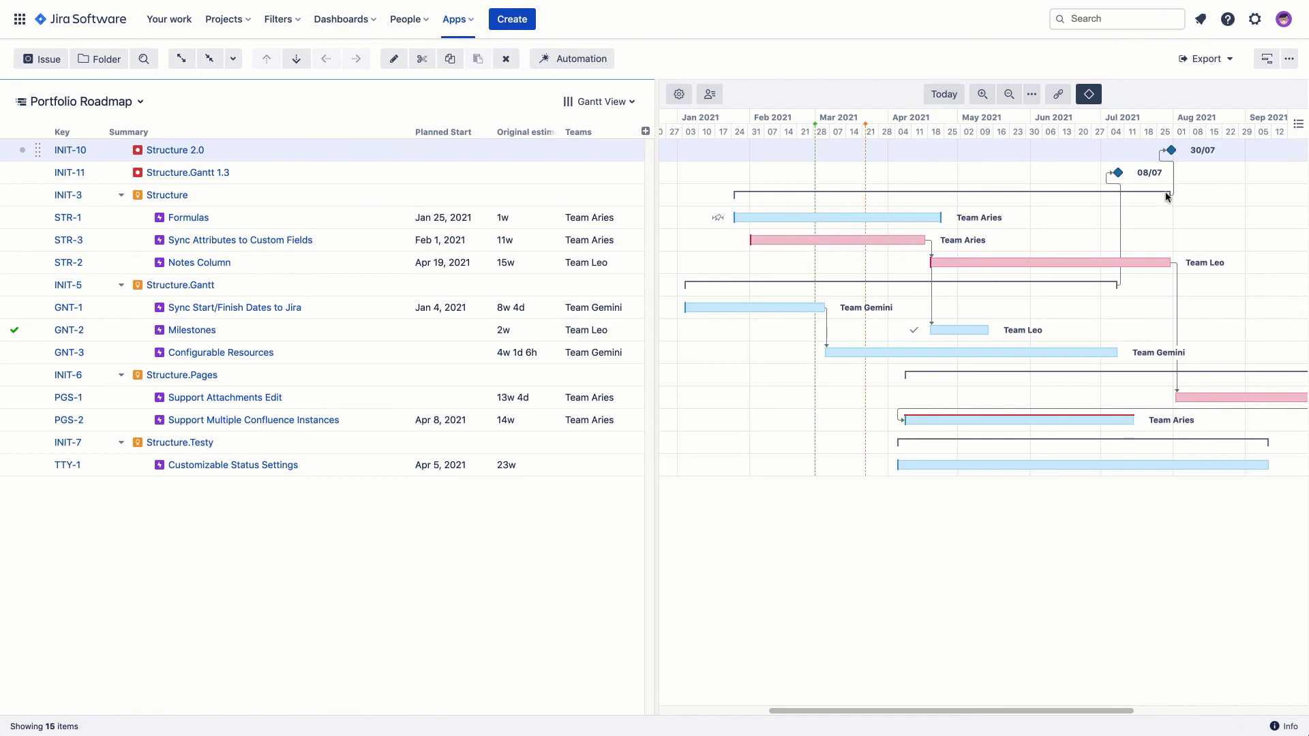
{"action": "left_click_drag", "start_coordinate": [1170, 150], "coordinate": [1064, 150]}
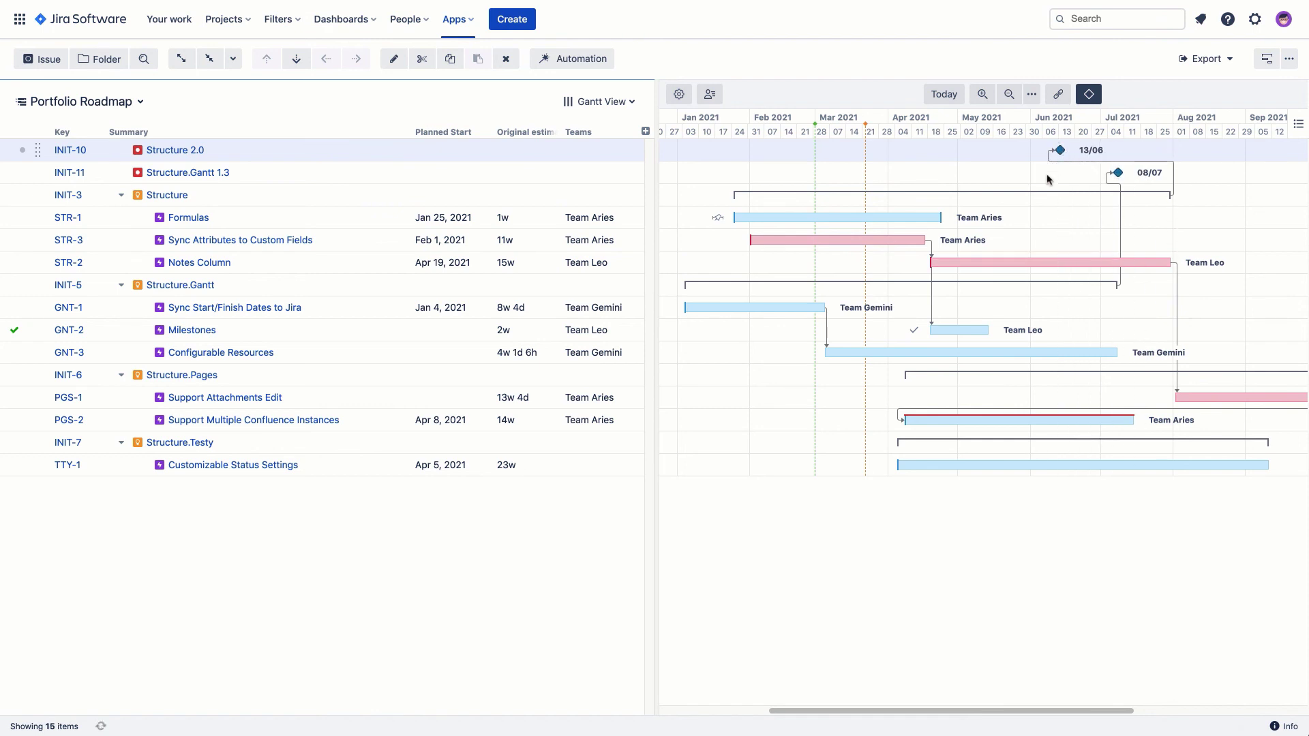
{"action": "left_click", "coordinate": [1062, 150]}
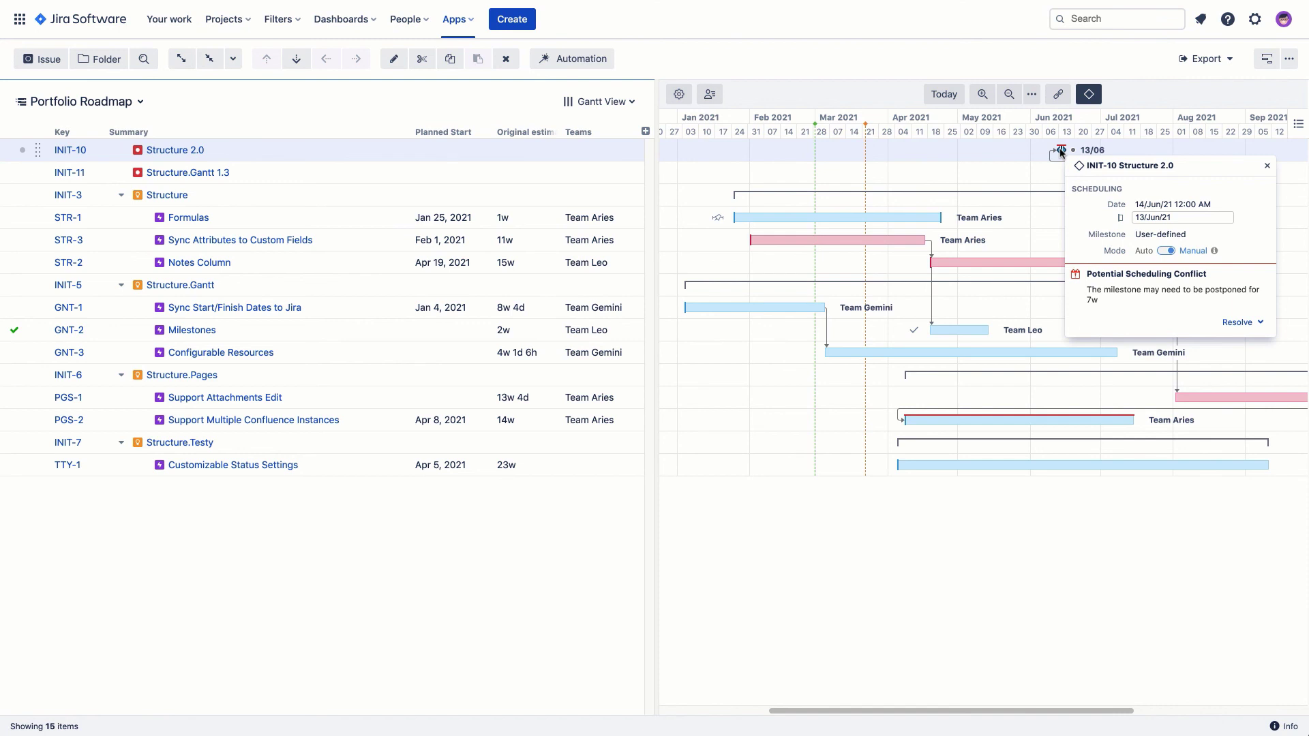
{"action": "left_click", "coordinate": [1006, 178]}
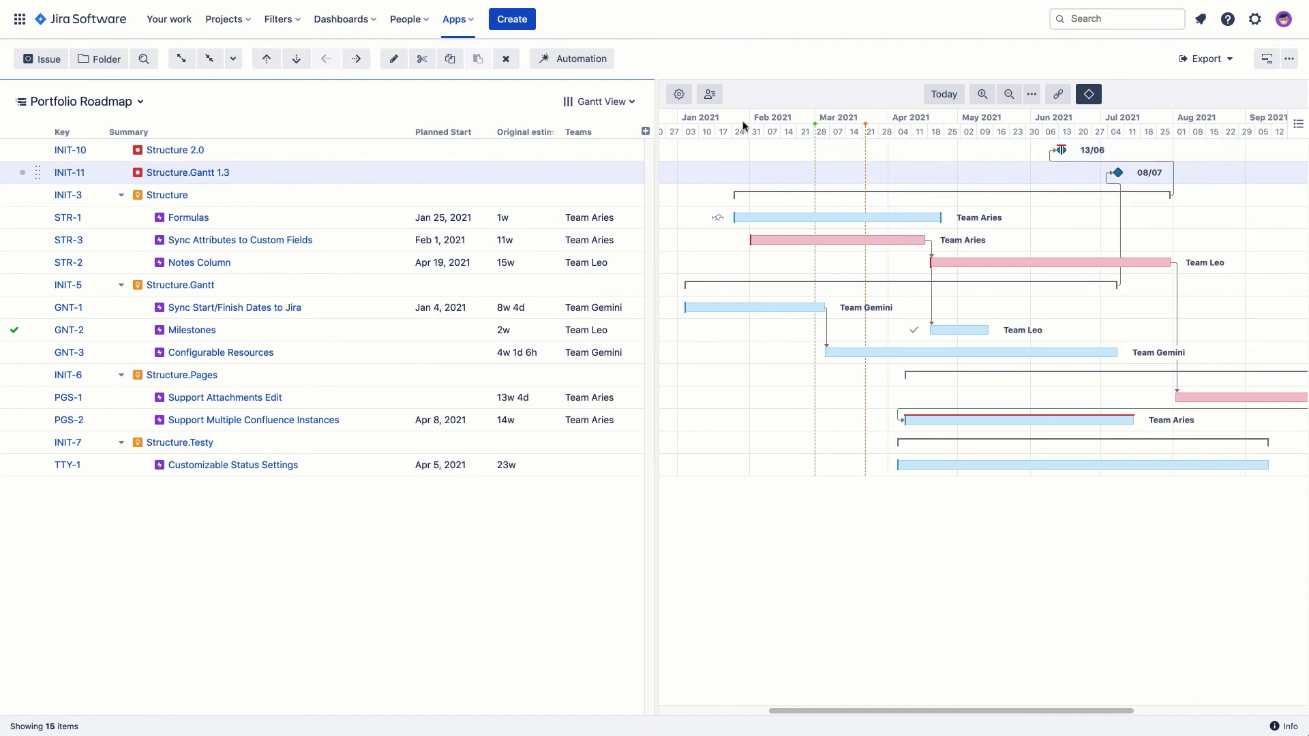
Show the Resources panels with resource usage displayed as percentages instead of hours
{"action": "left_click", "coordinate": [710, 95]}
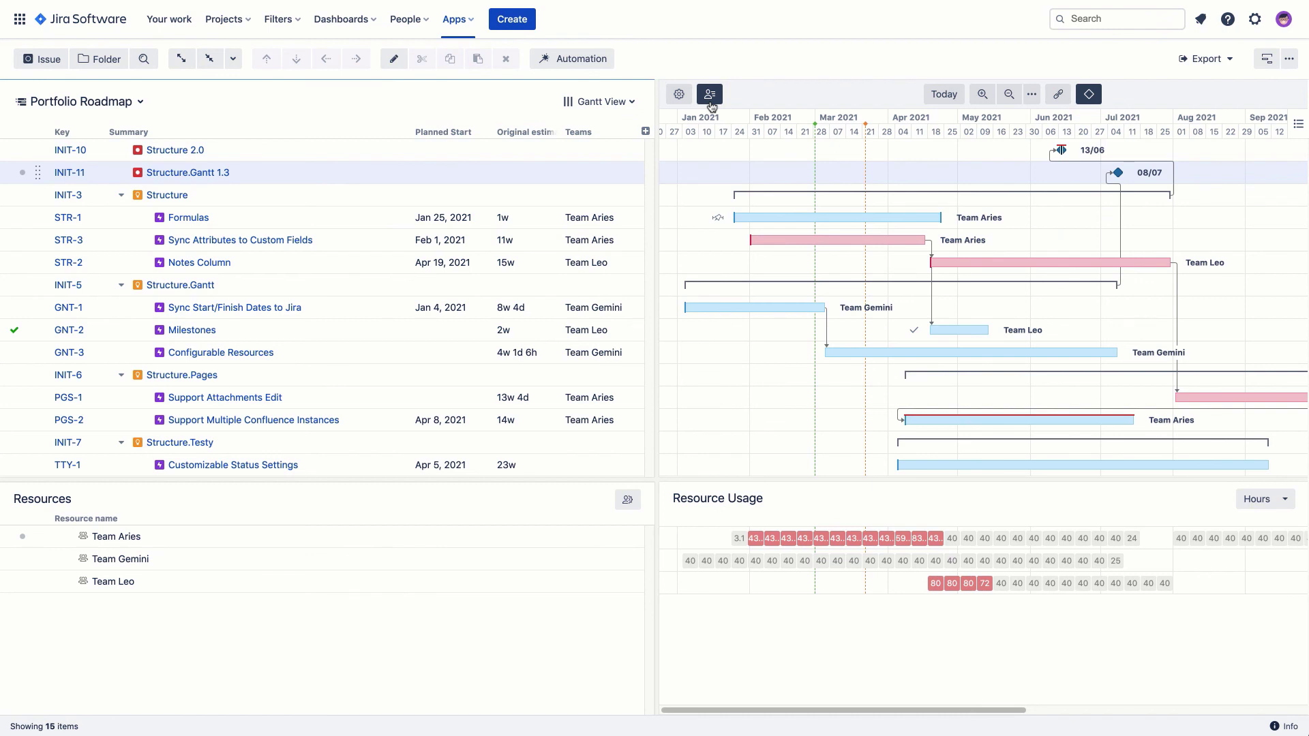
{"action": "left_click", "coordinate": [1267, 502]}
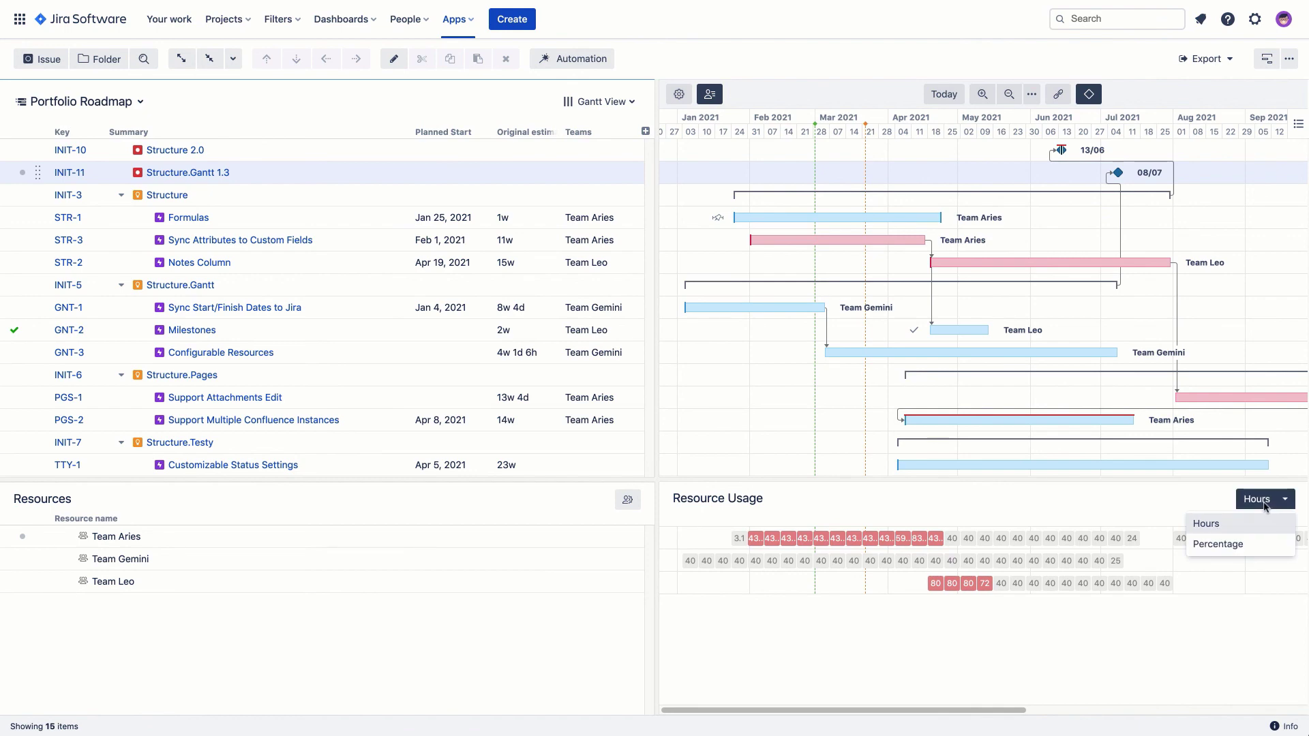
{"action": "left_click", "coordinate": [1232, 546]}
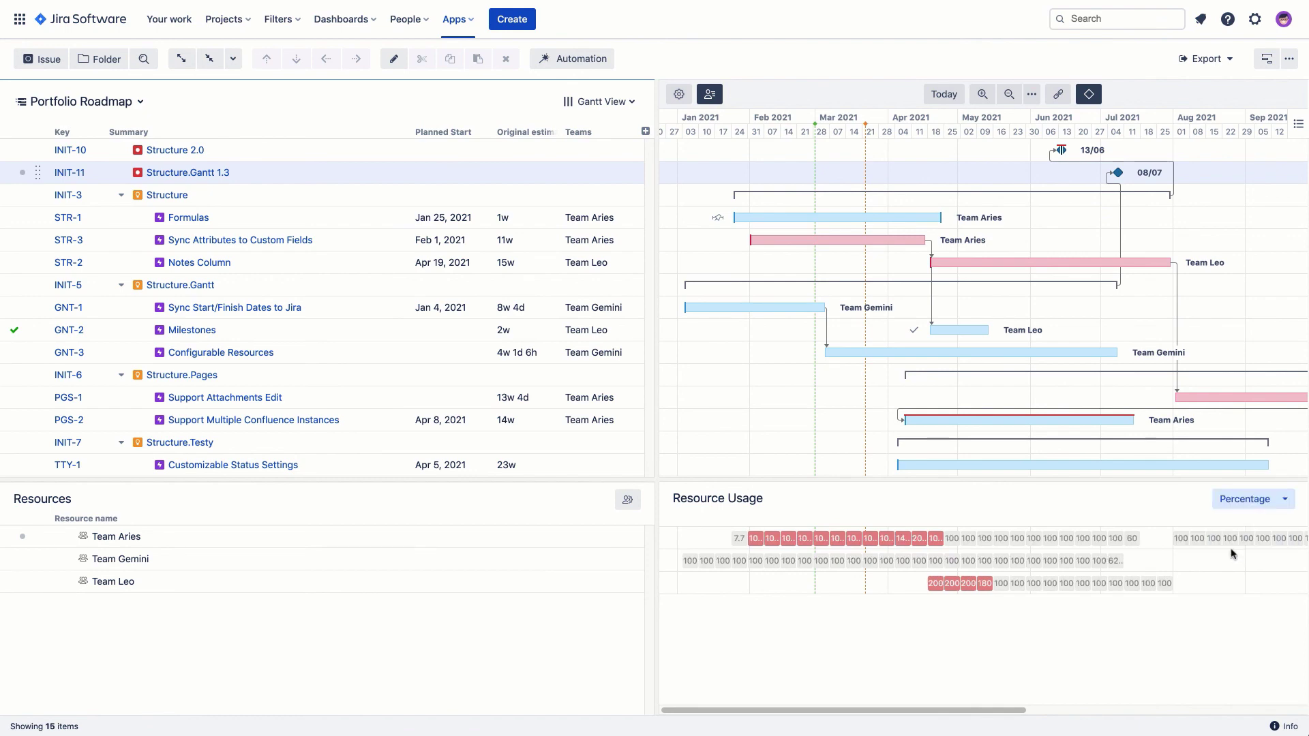
Check Team Aries' availability periods in its resource settings, then cancel without saving
{"action": "left_click", "coordinate": [556, 543]}
{"action": "left_click", "coordinate": [628, 500]}
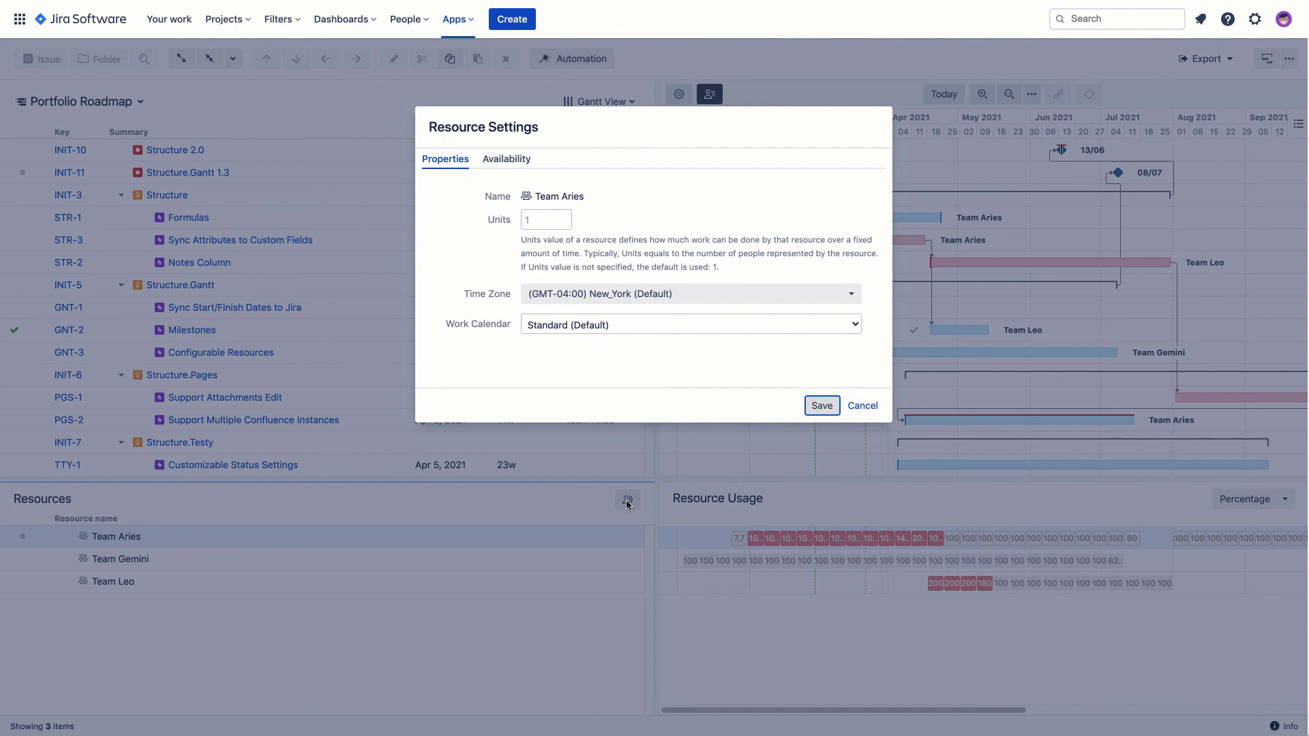
{"action": "left_click", "coordinate": [522, 167]}
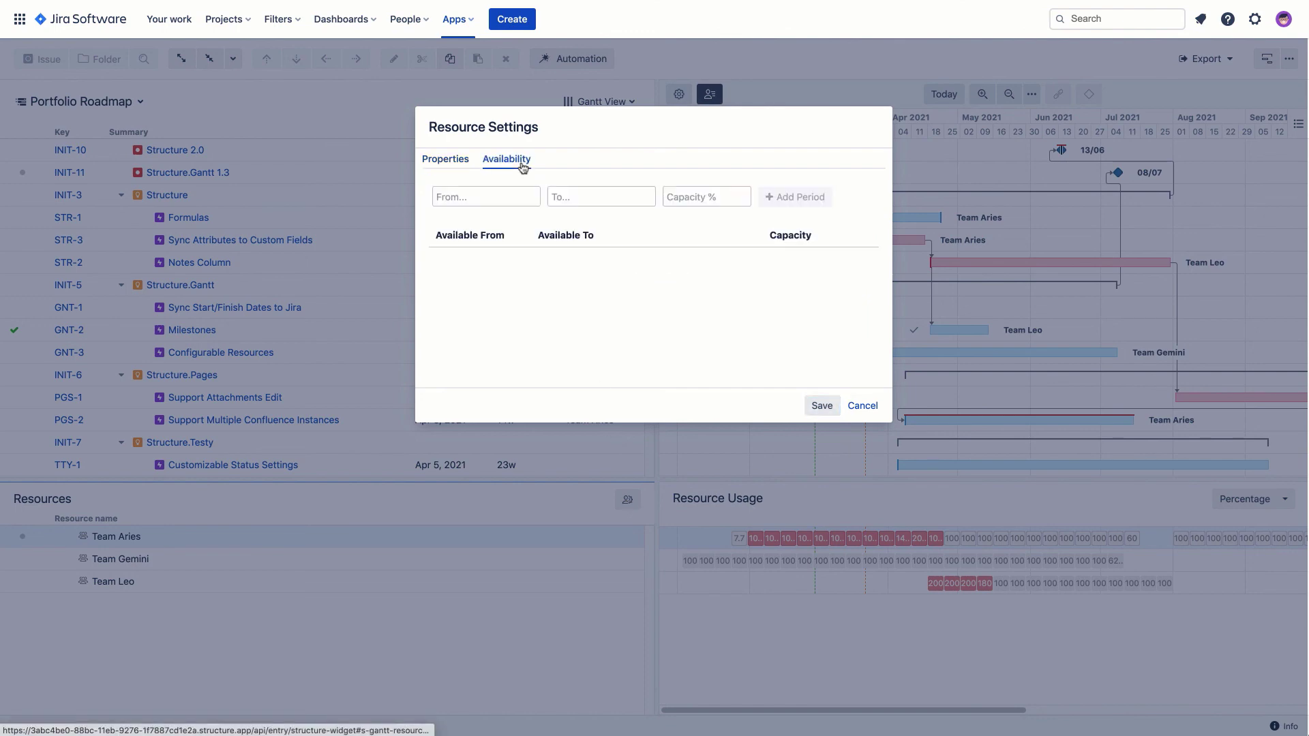
{"action": "left_click", "coordinate": [860, 407]}
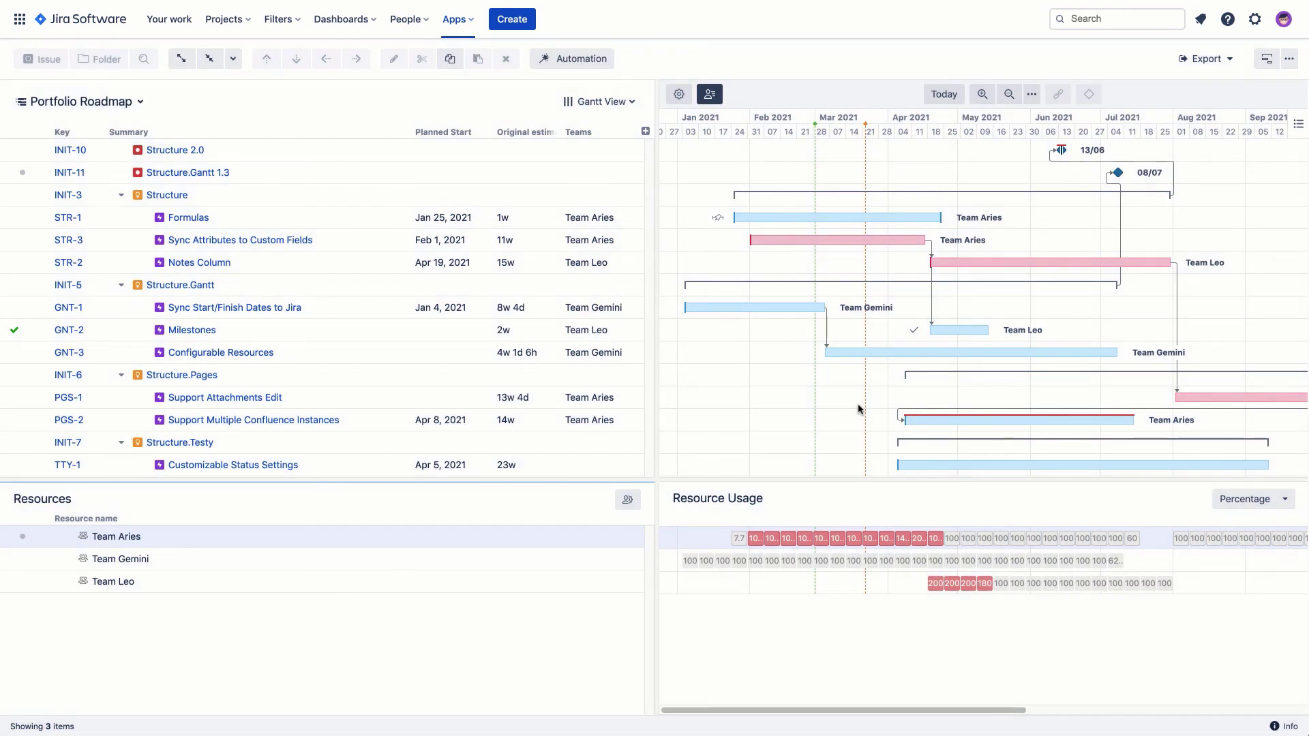